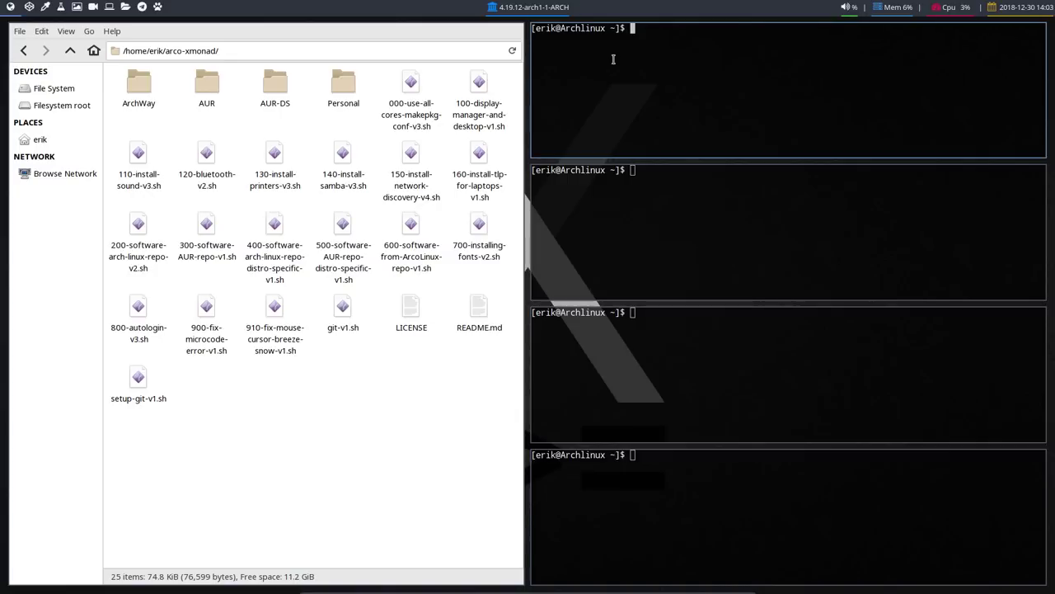
Switch the keyboard layout to Belgian with 'setxkbmap be'
text(setxc)
key(BackSpace)
text(kbmap be)
key(Return)
Try running 'azerty', then close the top terminal
text(azerty)
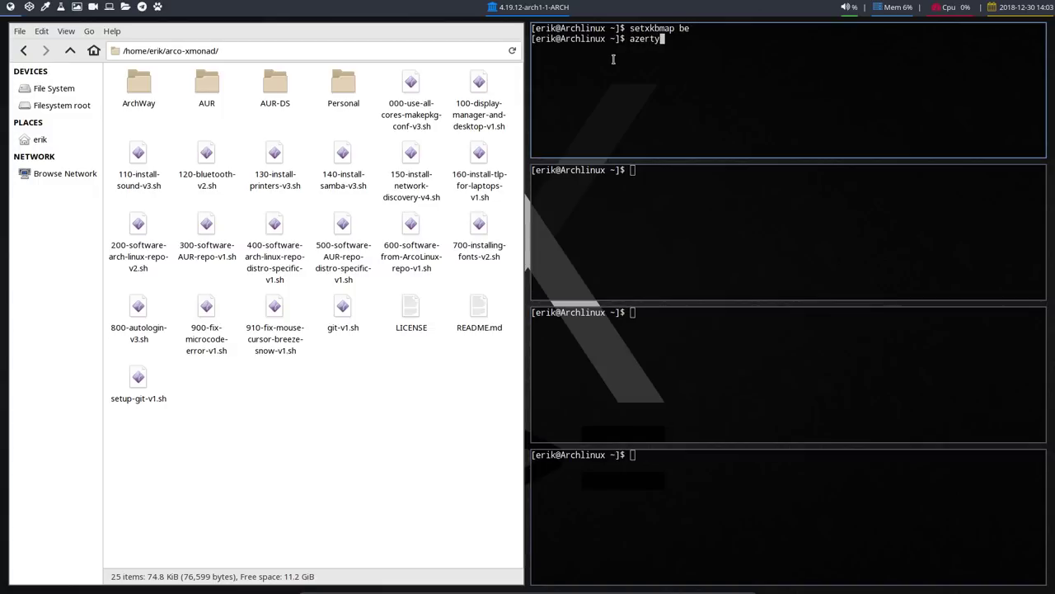
key(Return)
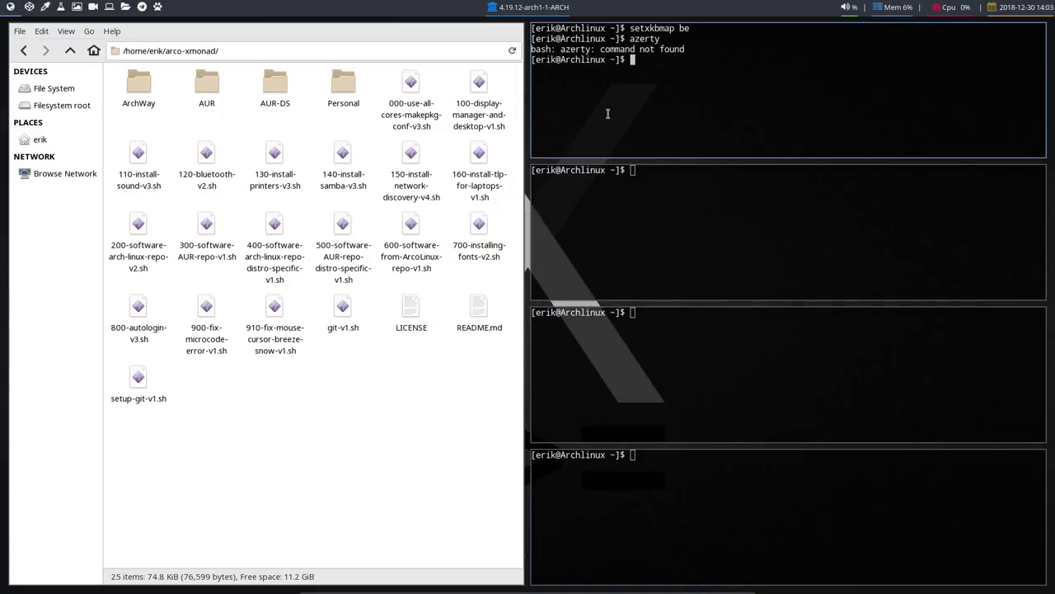
key(ctrl+d)
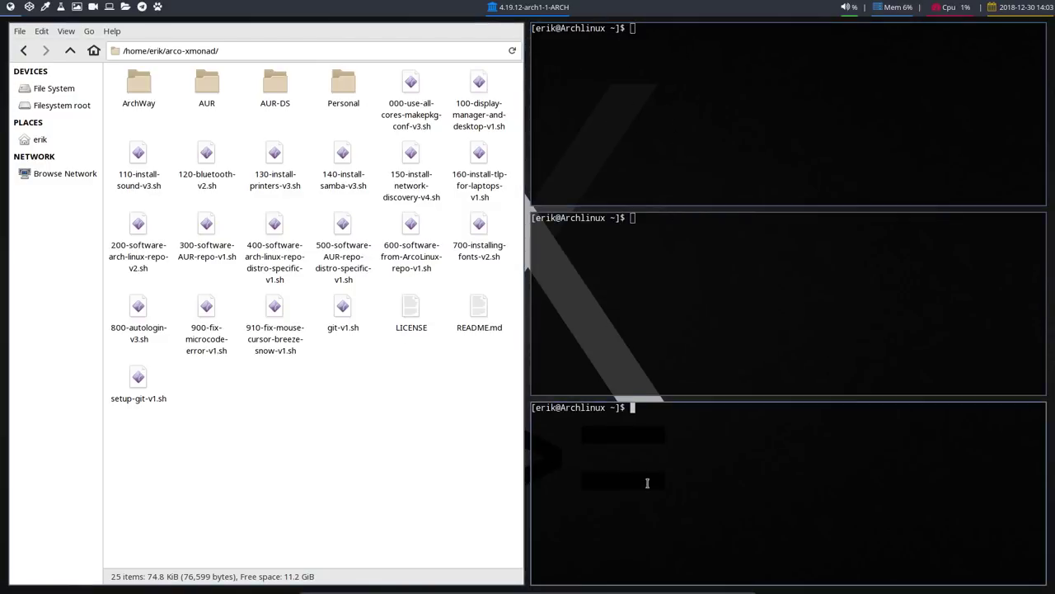
Close the middle and remaining urxvt terminals, leaving only Thunar on arco-xmonad
key(ctrl+d)
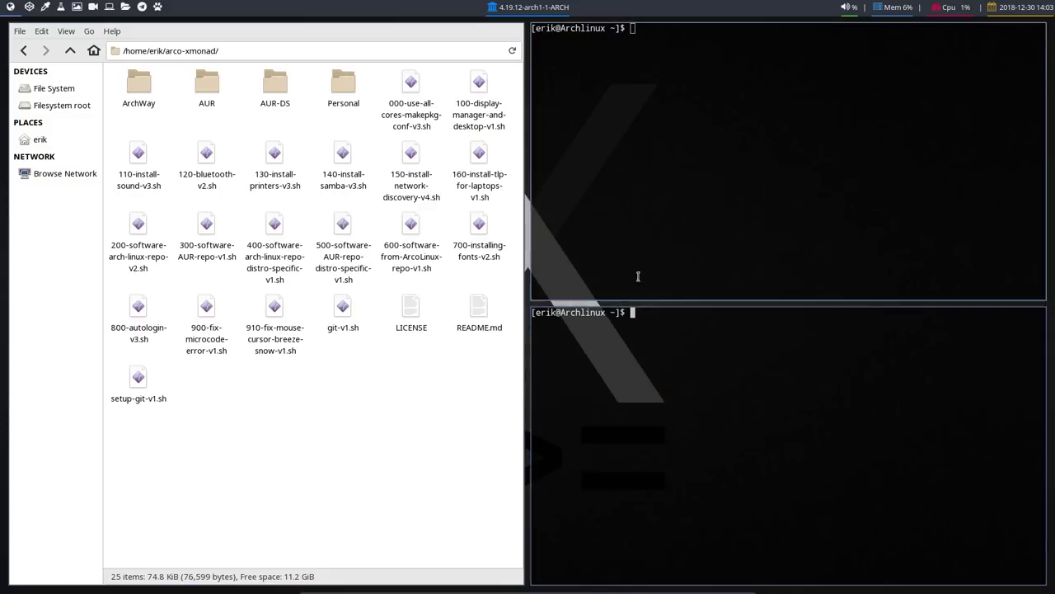
key(ctrl+d)
key(ctrl+d)
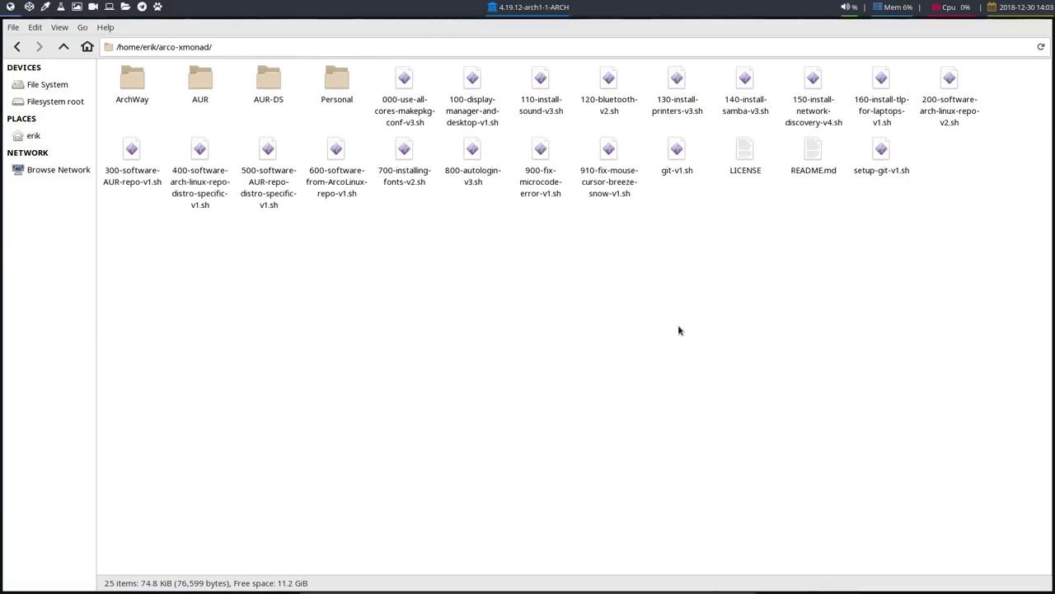
Open a terminal in arco-xmonad, choosing RXVT Unicode as the preferred terminal
right_click(439, 302)
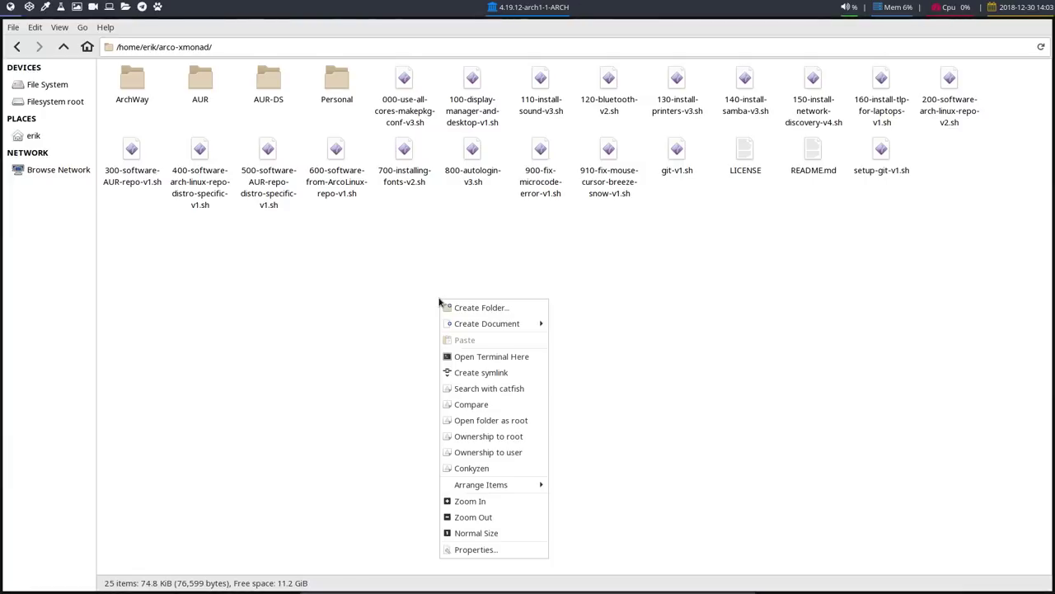
click(510, 357)
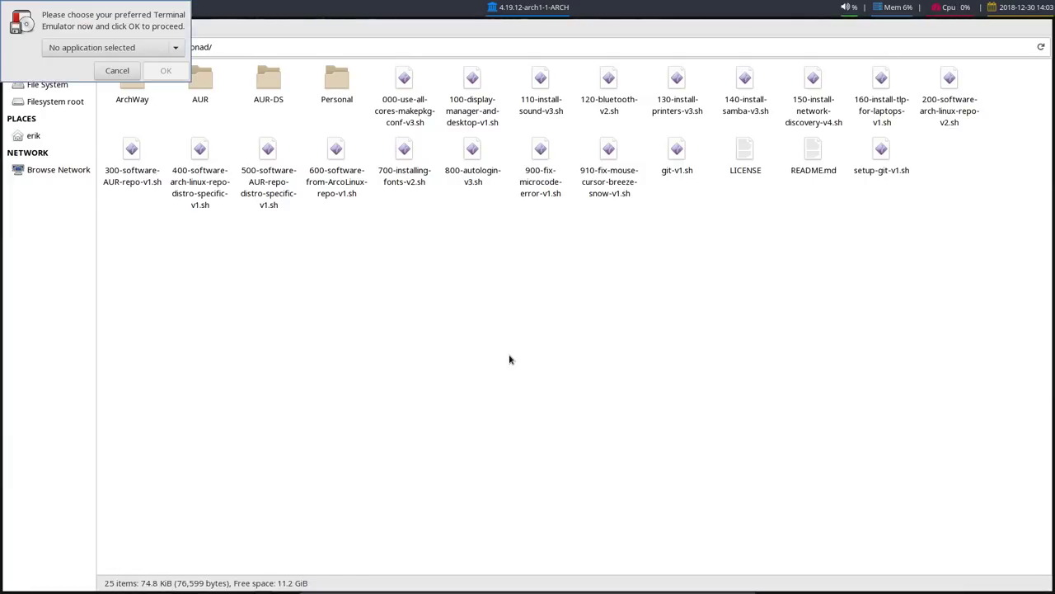
click(134, 48)
click(134, 46)
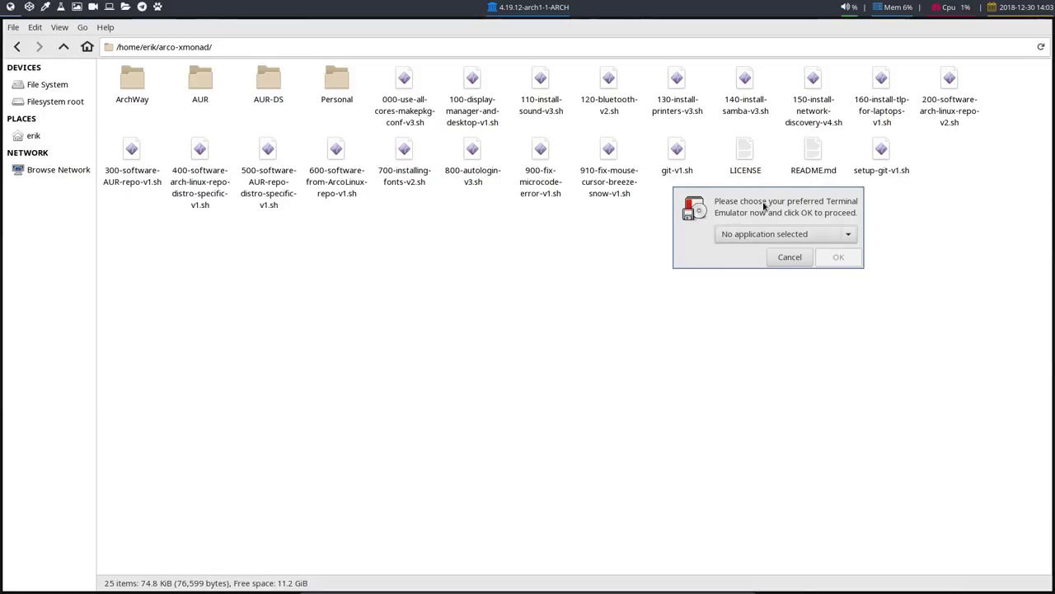
click(397, 327)
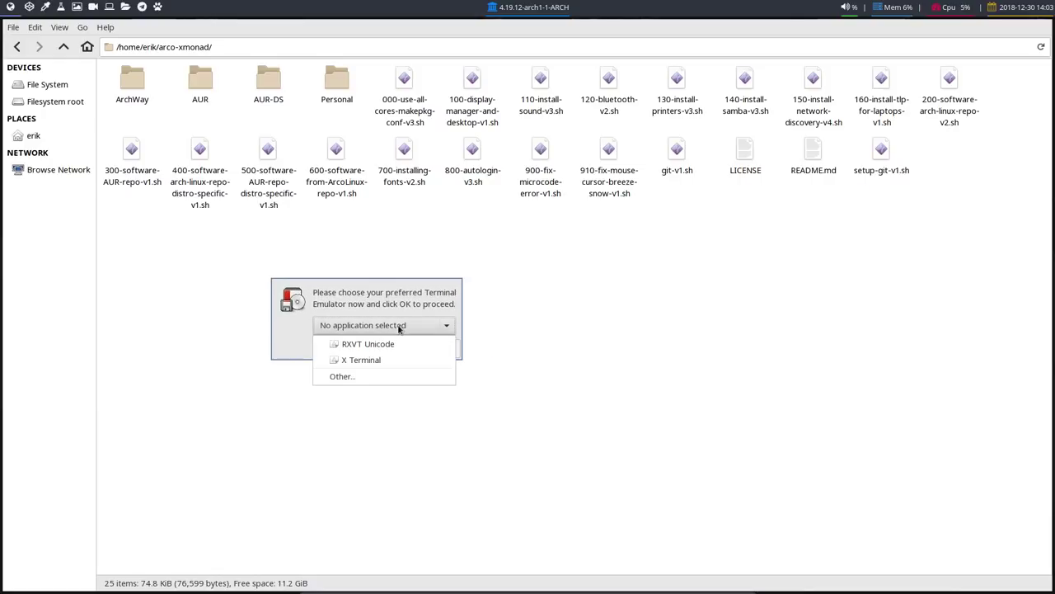
click(394, 346)
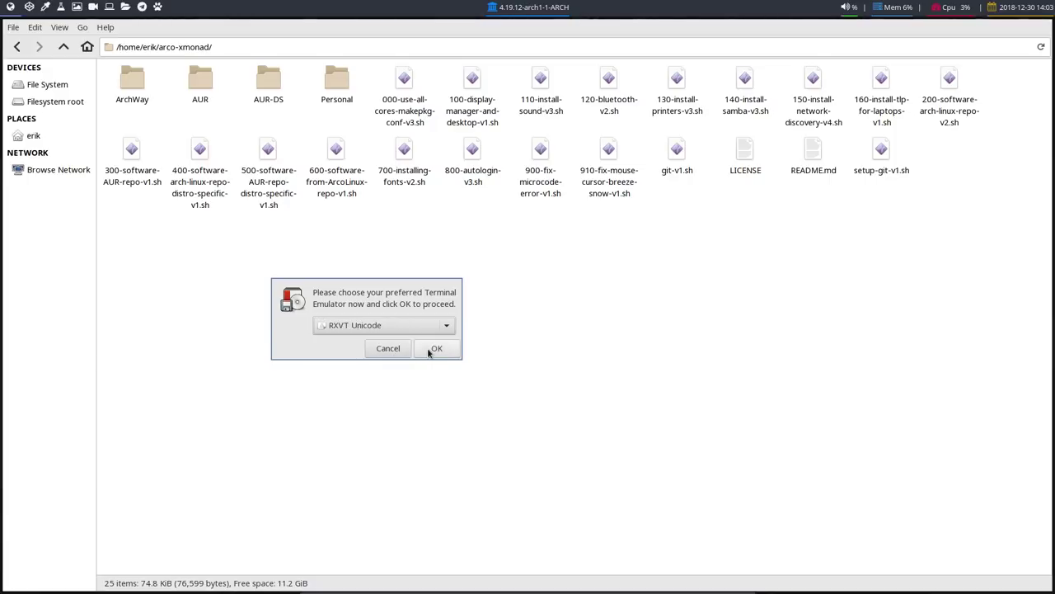
click(435, 349)
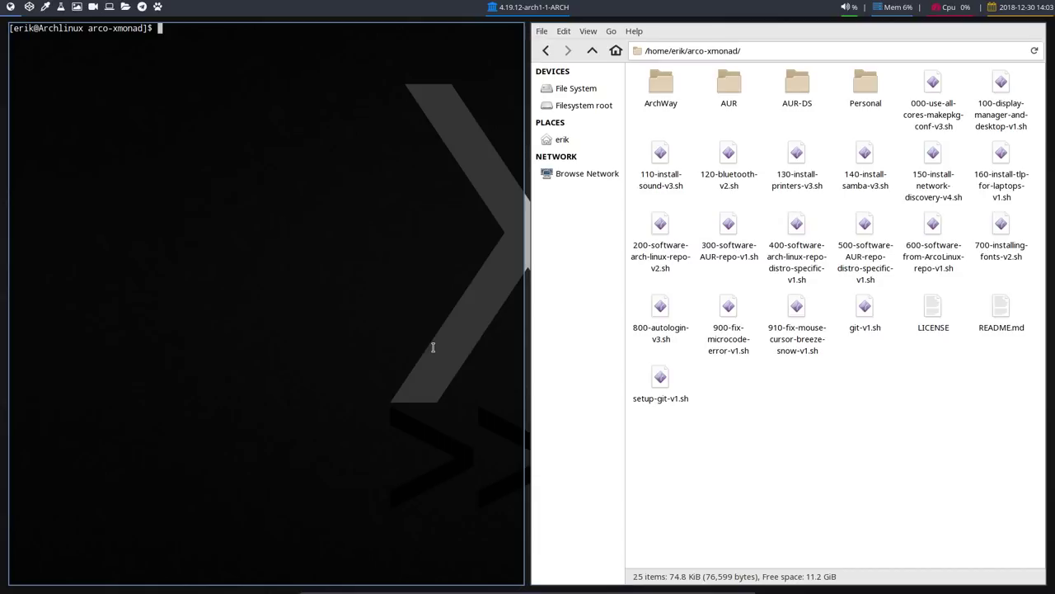
Run ./400-software-arch-linux-repo-distro-specific-v1.sh with the sudo password, then type ./50
text(./300)
key(Tab)
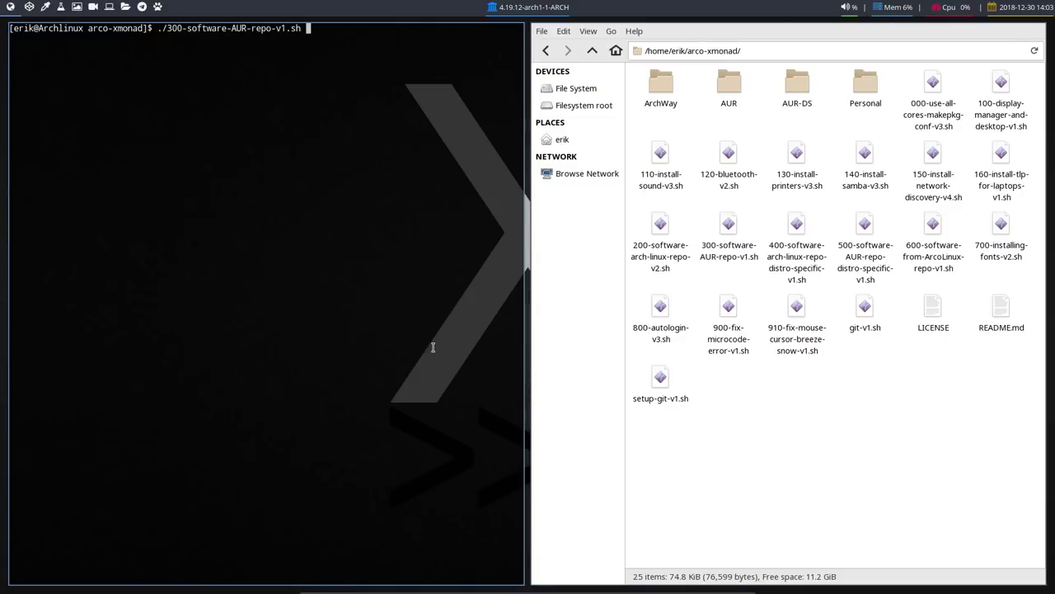
key(BackSpace)
key(BackSpace)
key(BackSpace)
key(BackSpace)
key(BackSpace)
key(BackSpace)
key(BackSpace)
key(BackSpace)
key(BackSpace)
key(BackSpace)
key(BackSpace)
key(BackSpace)
key(BackSpace)
key(BackSpace)
key(BackSpace)
key(BackSpace)
key(BackSpace)
key(BackSpace)
key(BackSpace)
key(BackSpace)
key(BackSpace)
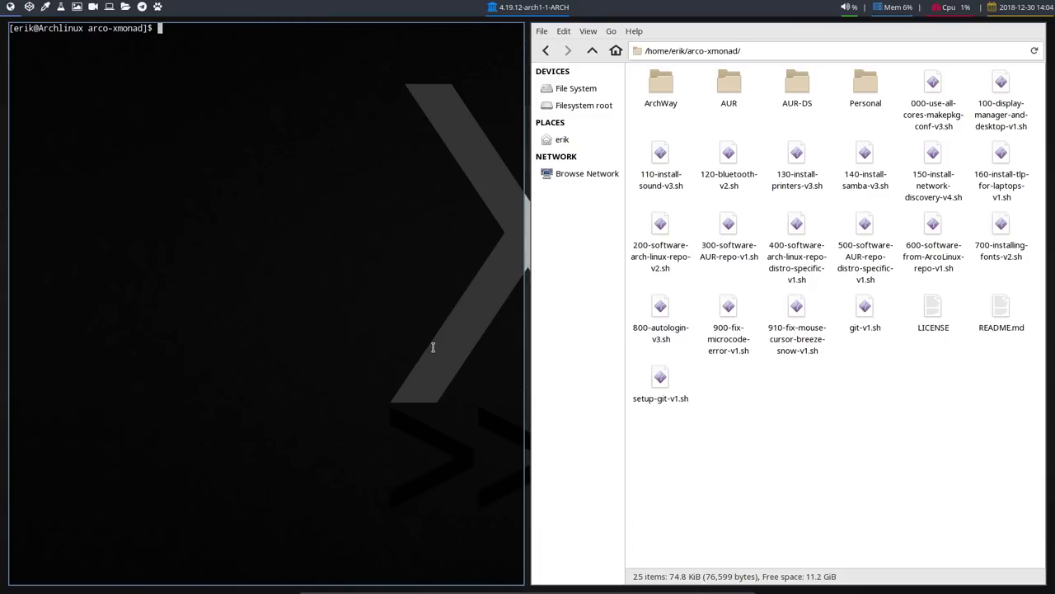
text(./4)
key(Tab)
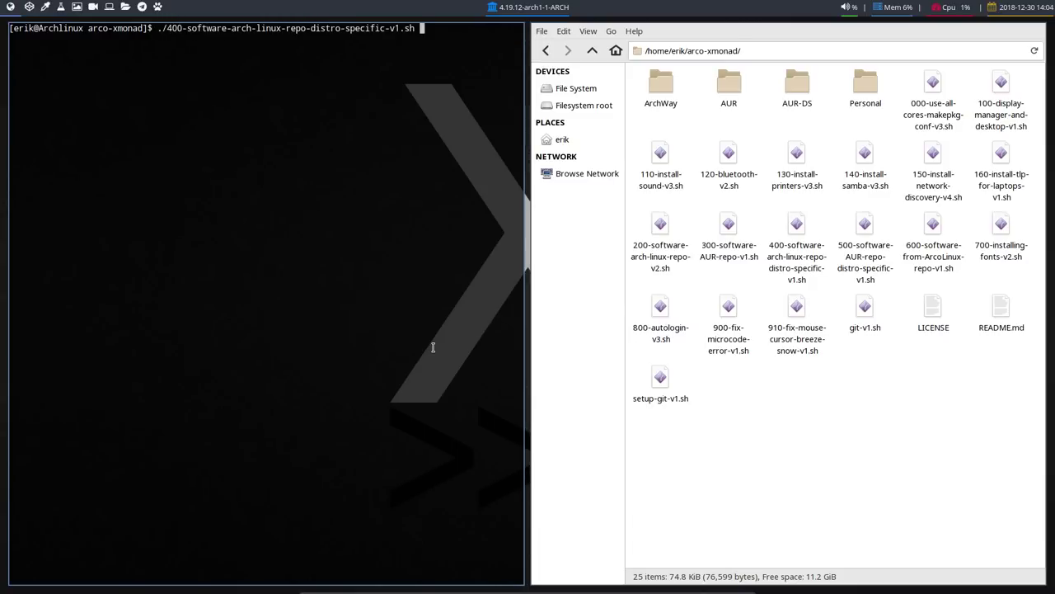
key(Return)
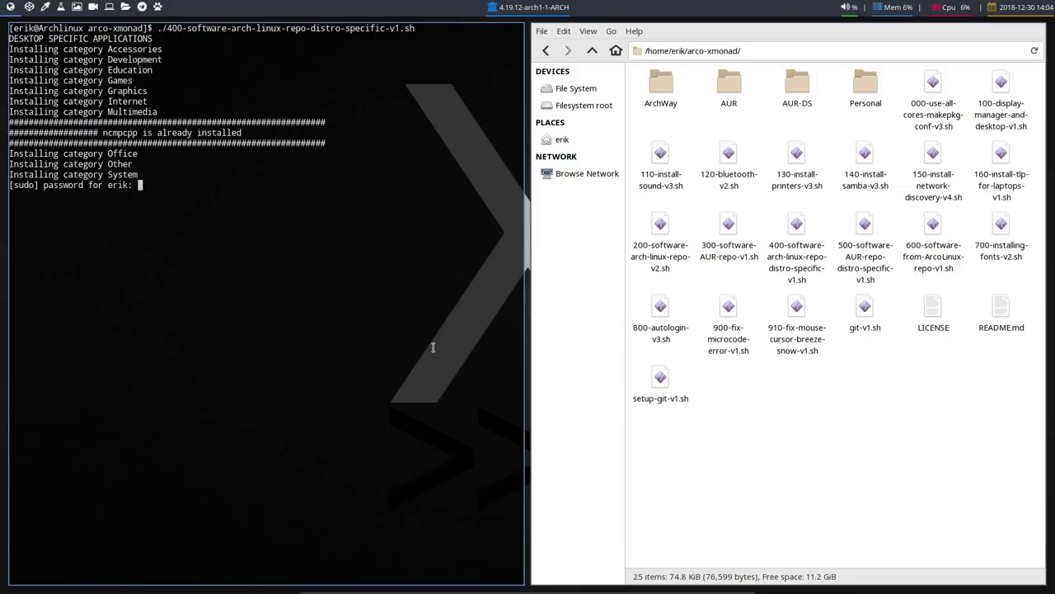
key(Return)
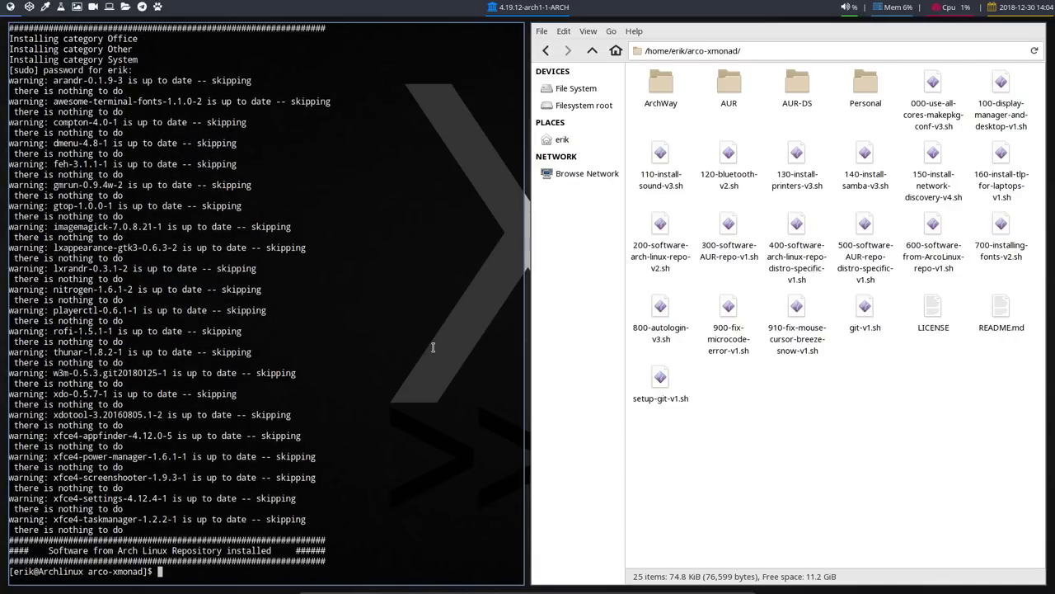
text(./50)
Run ./500-software-AUR-repo-distro-specific-v1.sh, then select the ArchWay folder in Thunar
key(Tab)
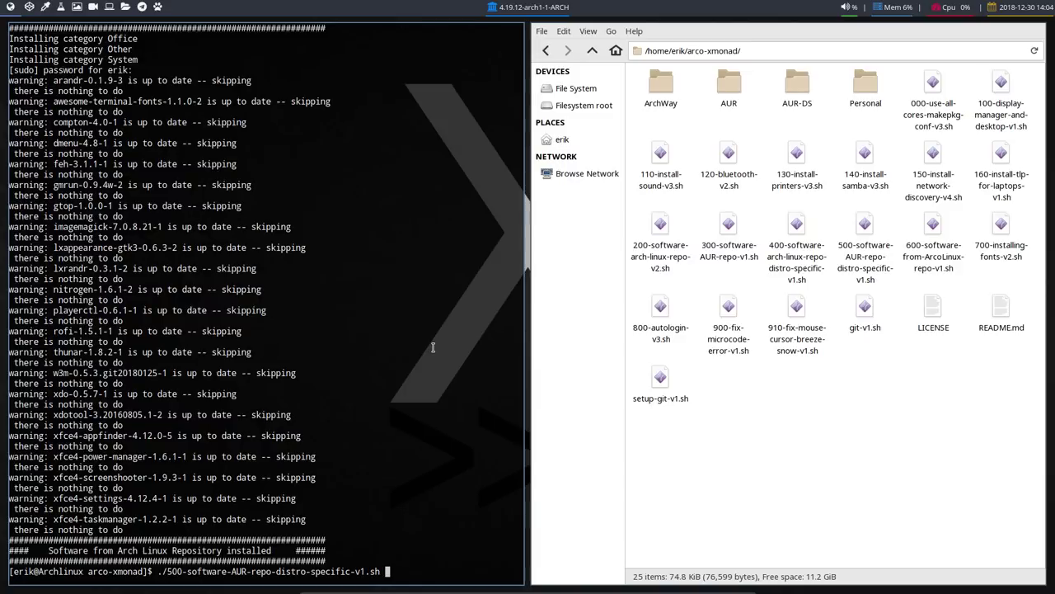
key(Return)
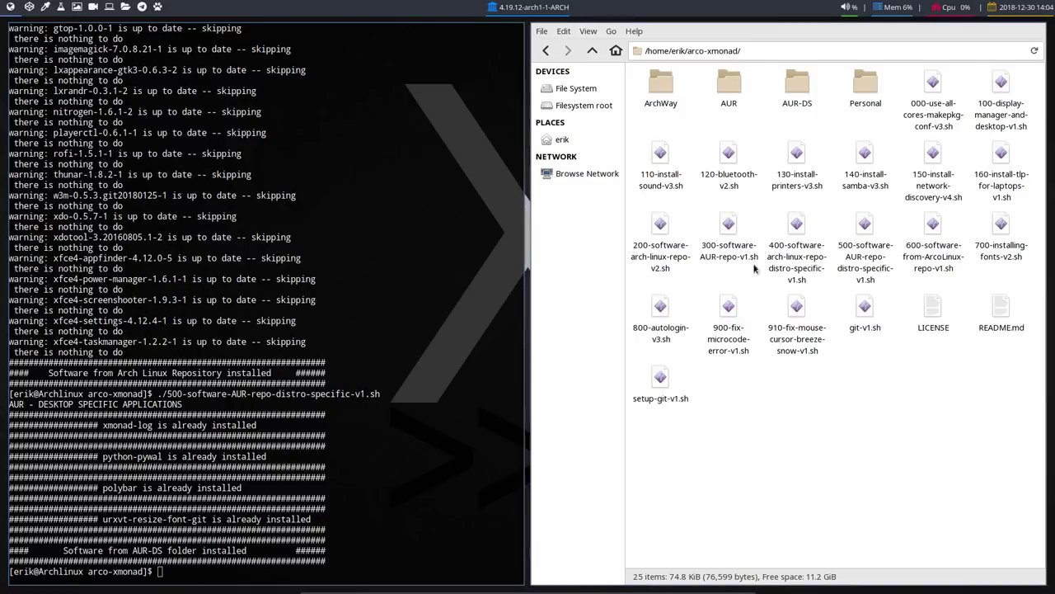
click(659, 82)
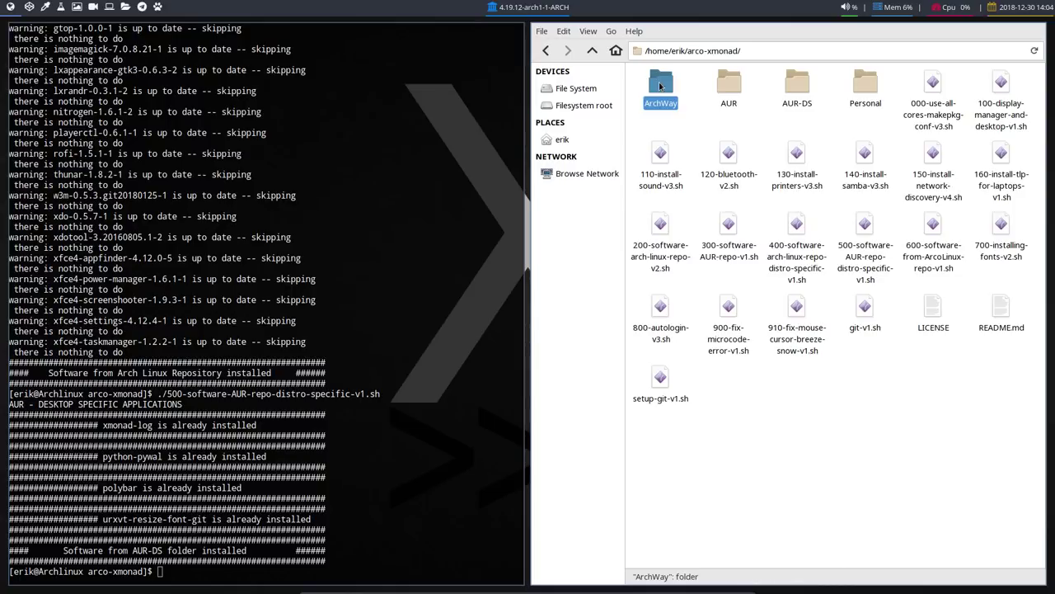
Open the ArchWay folder and look over its three scripts
double_click(660, 83)
drag(645, 169, 876, 66)
click(877, 200)
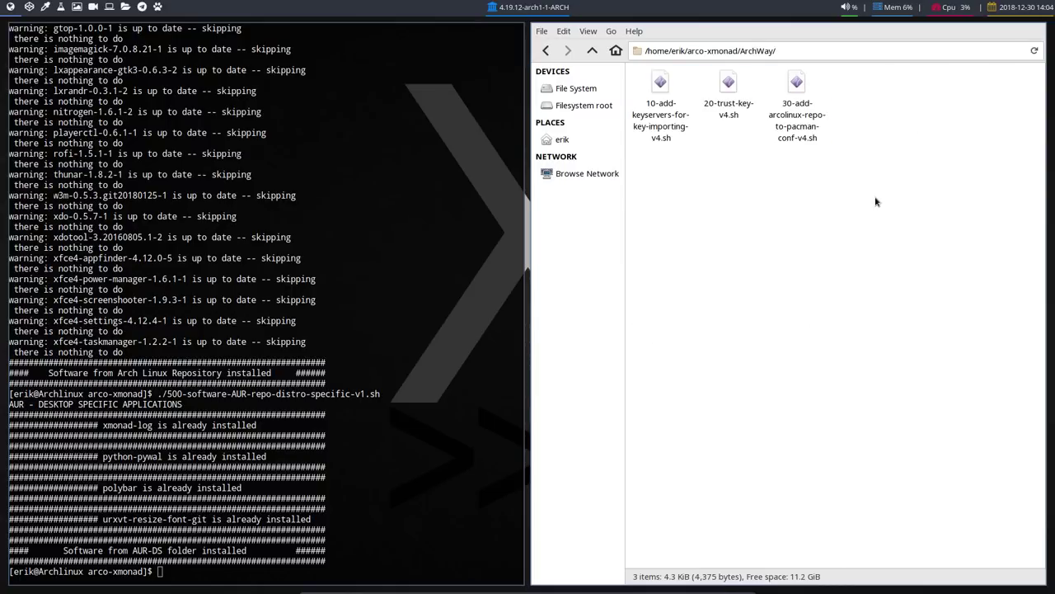
click(800, 132)
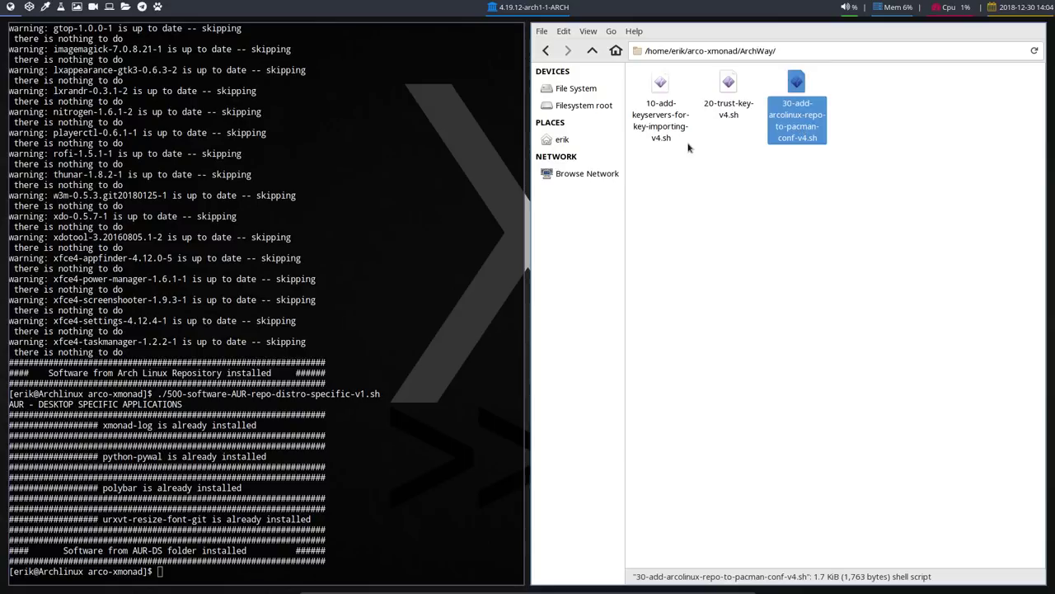
click(645, 157)
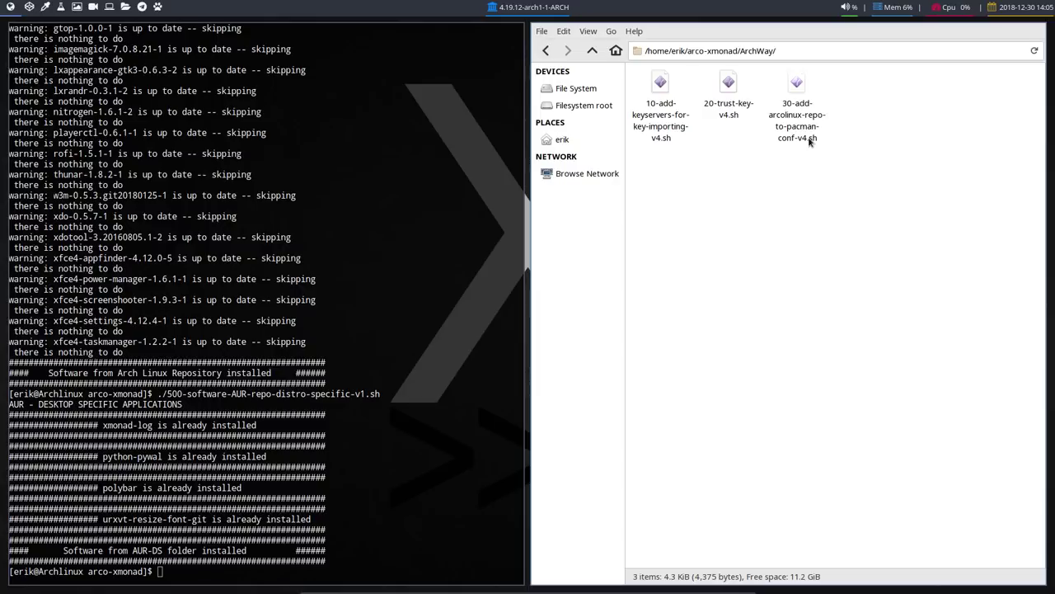
Browse to /etc, jump to pacman.conf, and cancel opening it with another application
click(579, 92)
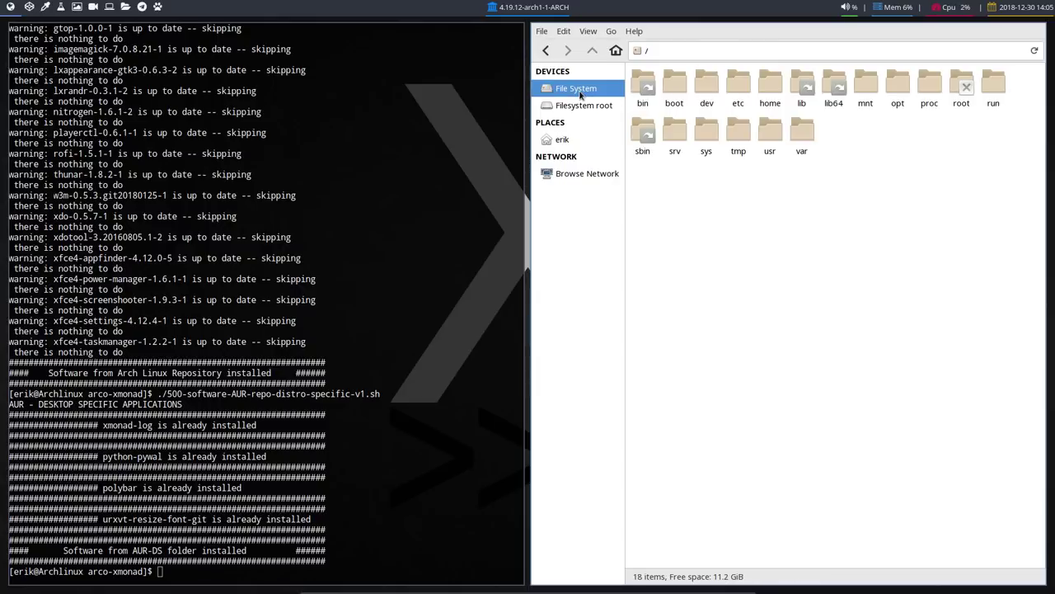
double_click(740, 82)
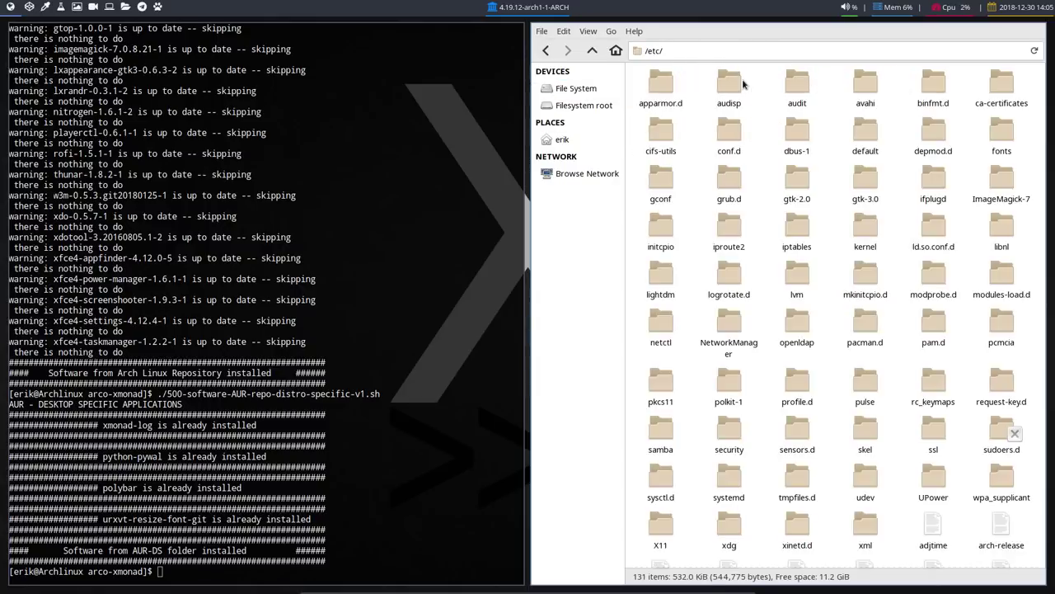
text(pacm)
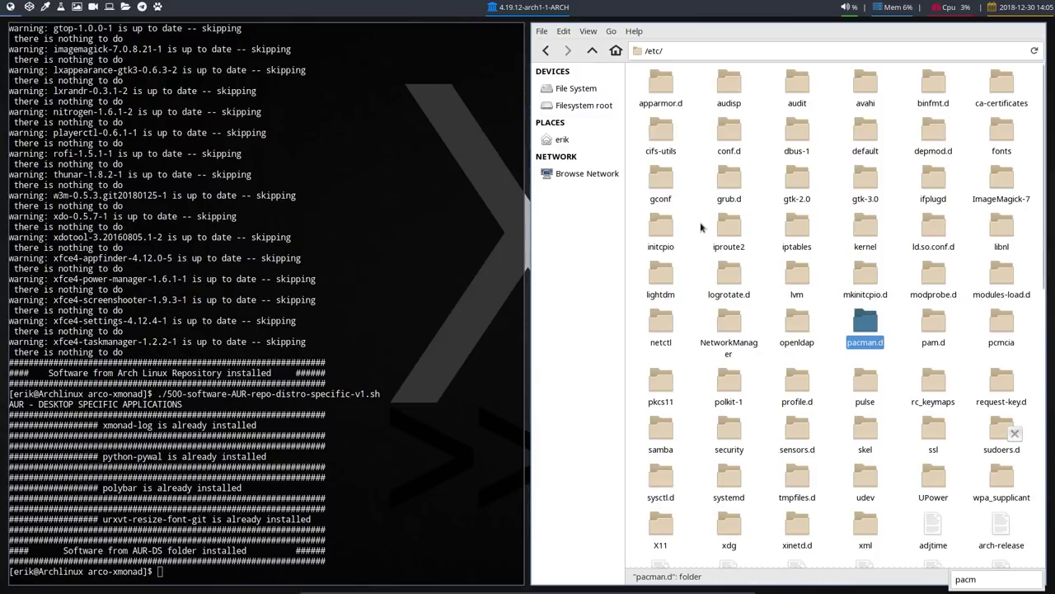
text(an)
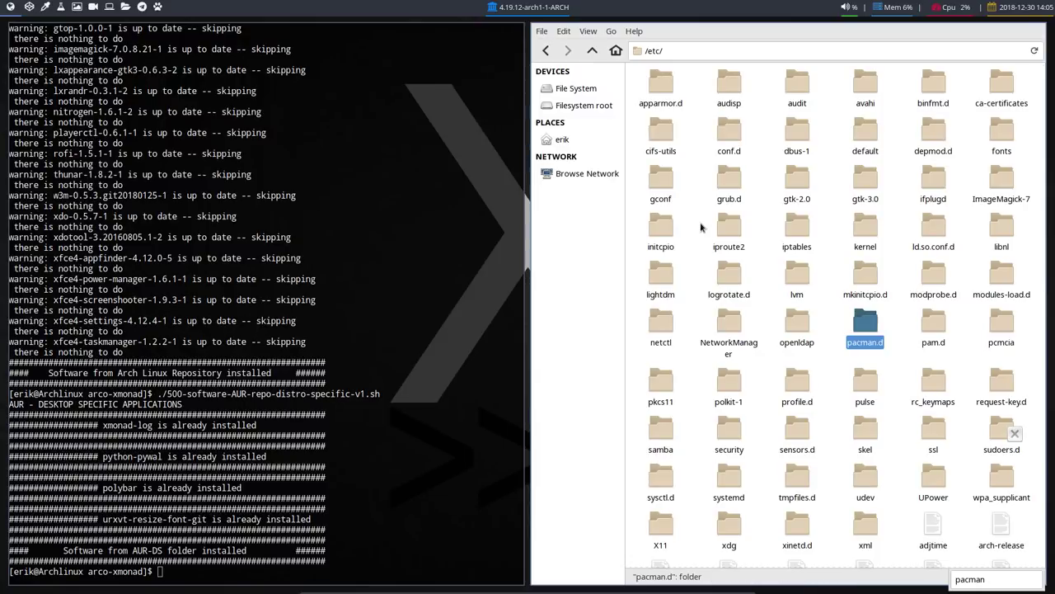
text(.con)
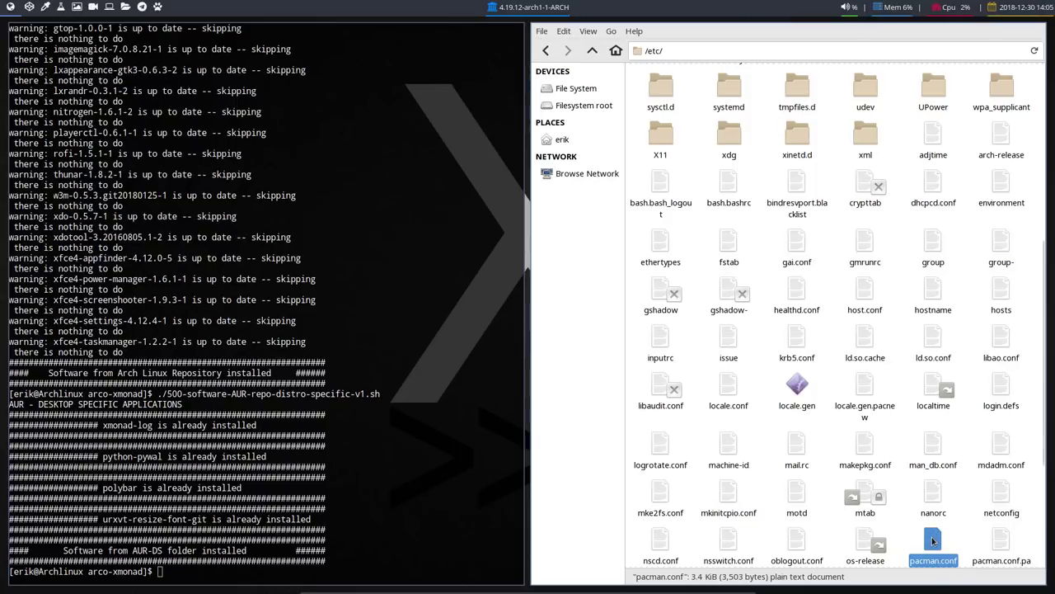
right_click(935, 541)
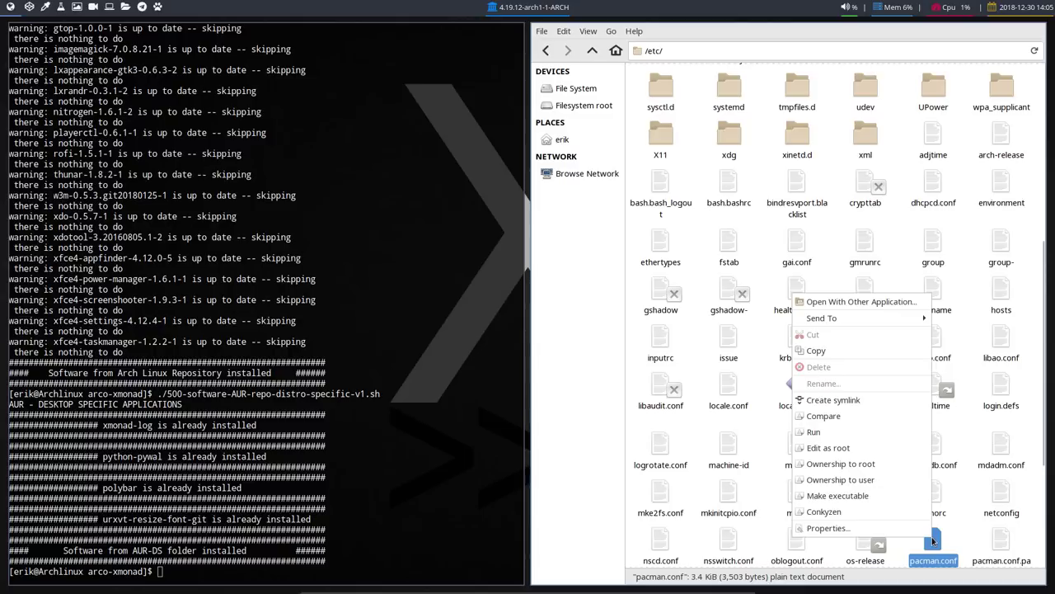
click(808, 301)
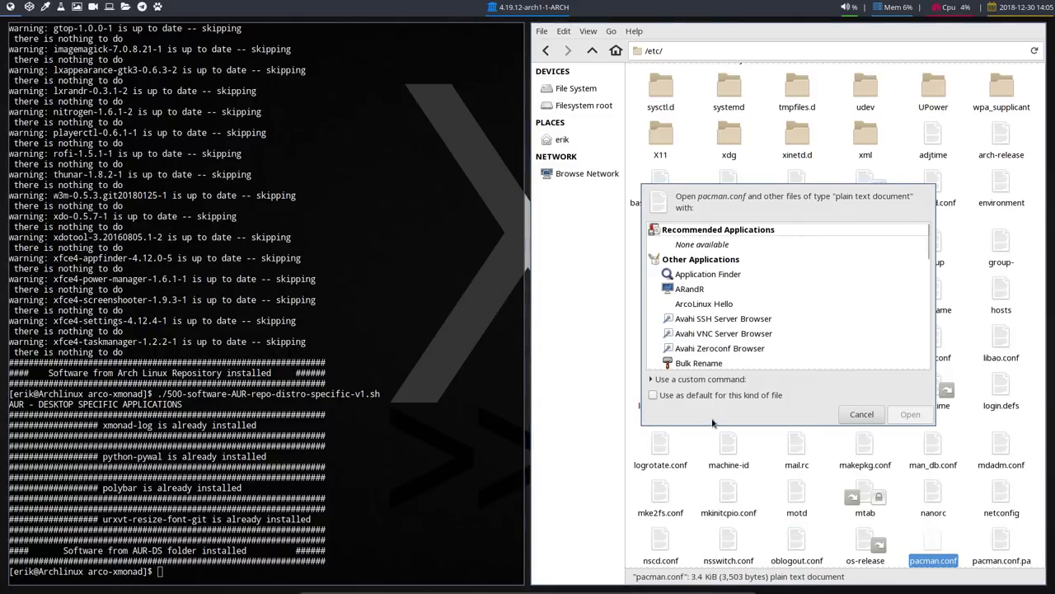
click(862, 415)
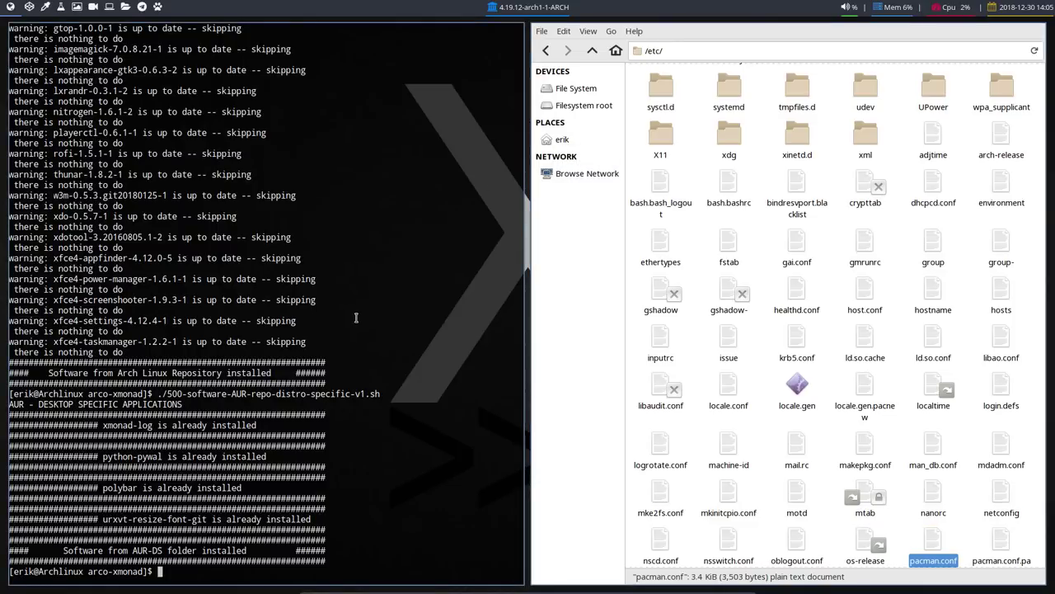
List the scripts and run ./600-software-from-ArcoLinux-repo-v1.sh
text(ls)
key(Return)
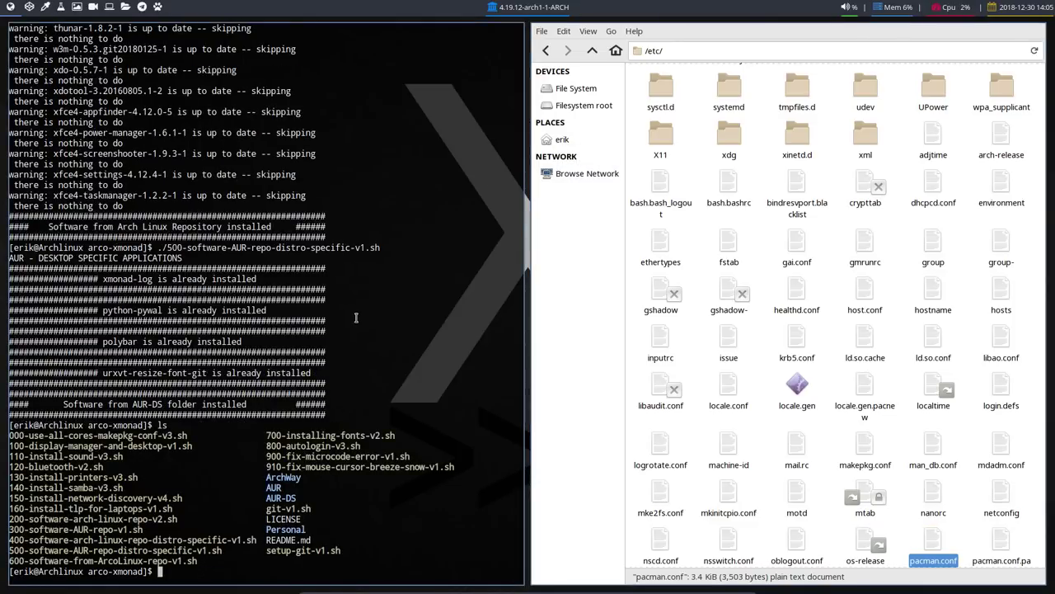
text(./6)
key(Tab)
key(Return)
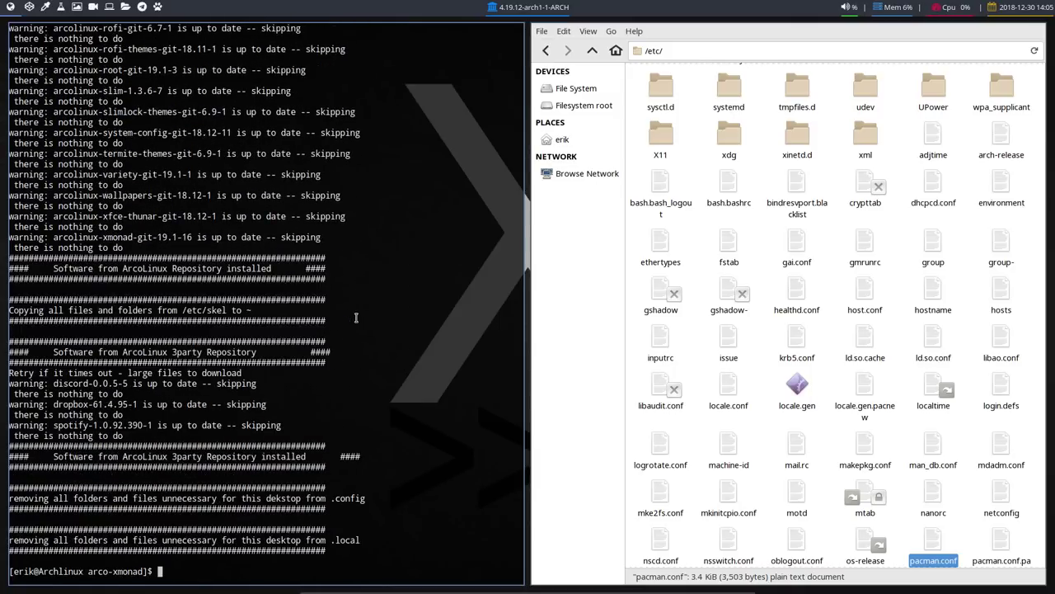
Run ./700-installing-fonts-v2.sh, list the scripts again, and start typing ./10
text(./700-installing-fonts-v2.sh)
key(Return)
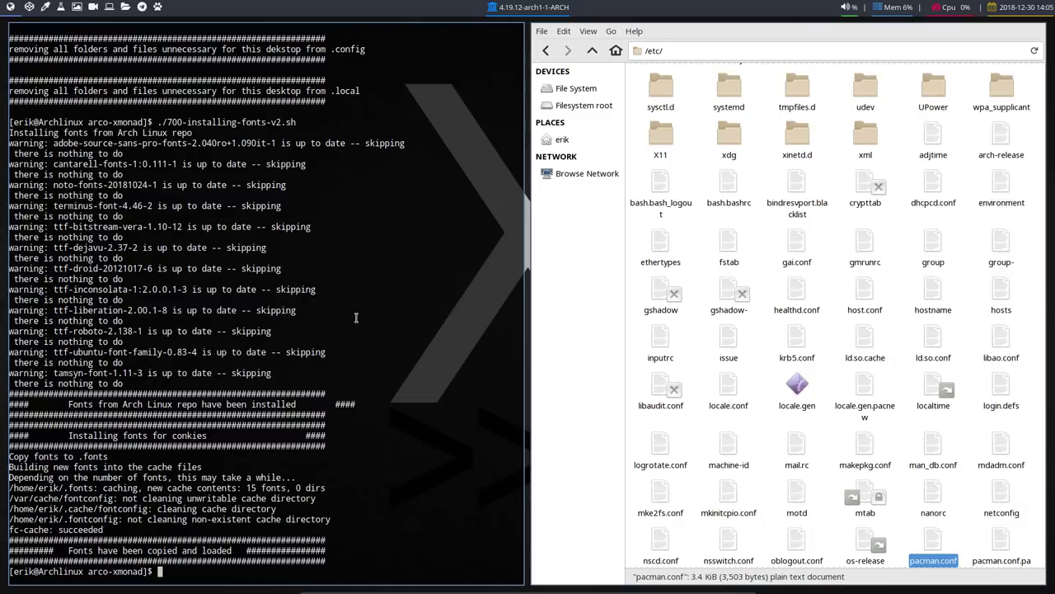
text(ls)
key(Return)
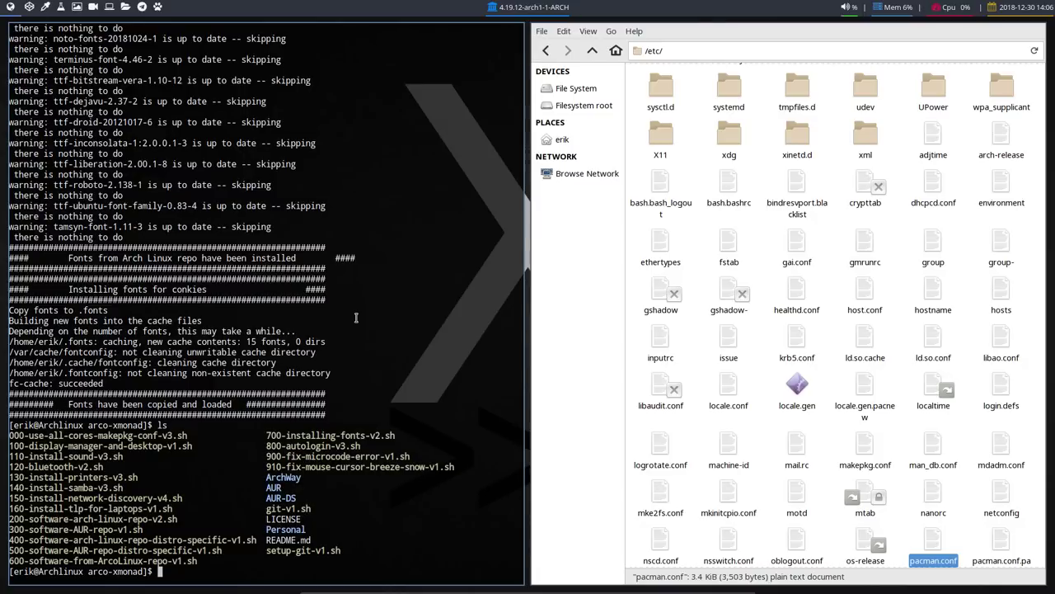
text(./10)
Run ./110-install-sound-v3.sh and list the scripts again
key(BackSpace)
text(10)
key(Tab)
key(Return)
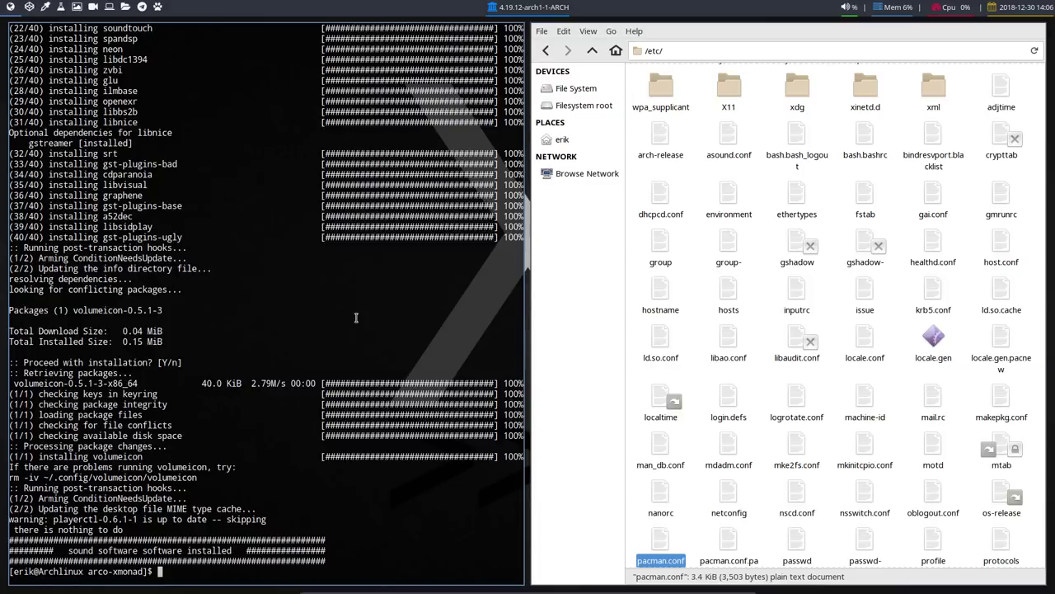
key(Return)
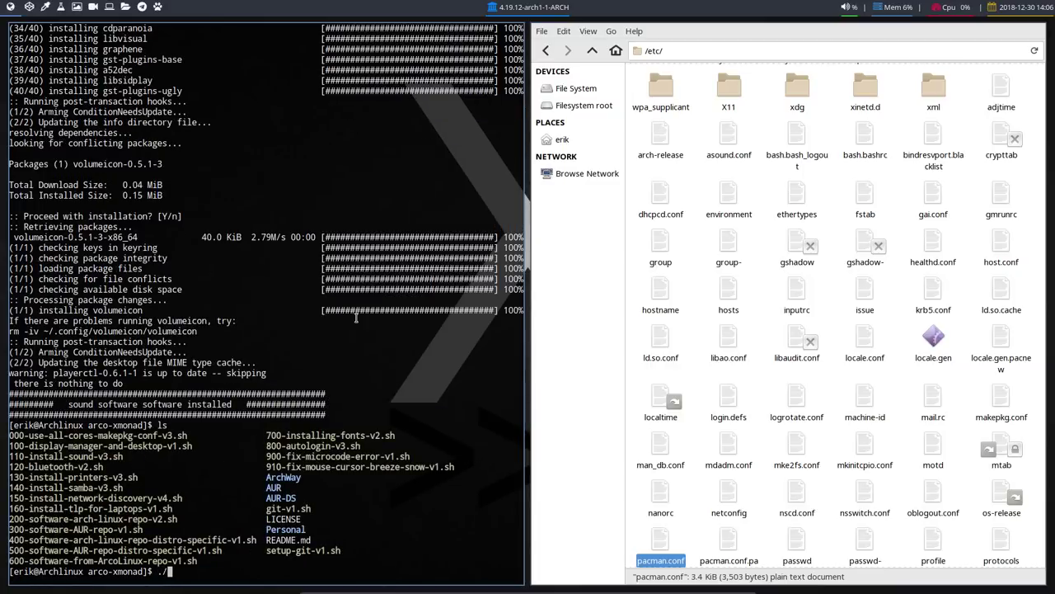
Run ./130-install-printers-v3.sh, list the scripts, and begin typing the next script
text(./130)
key(Tab)
key(Return)
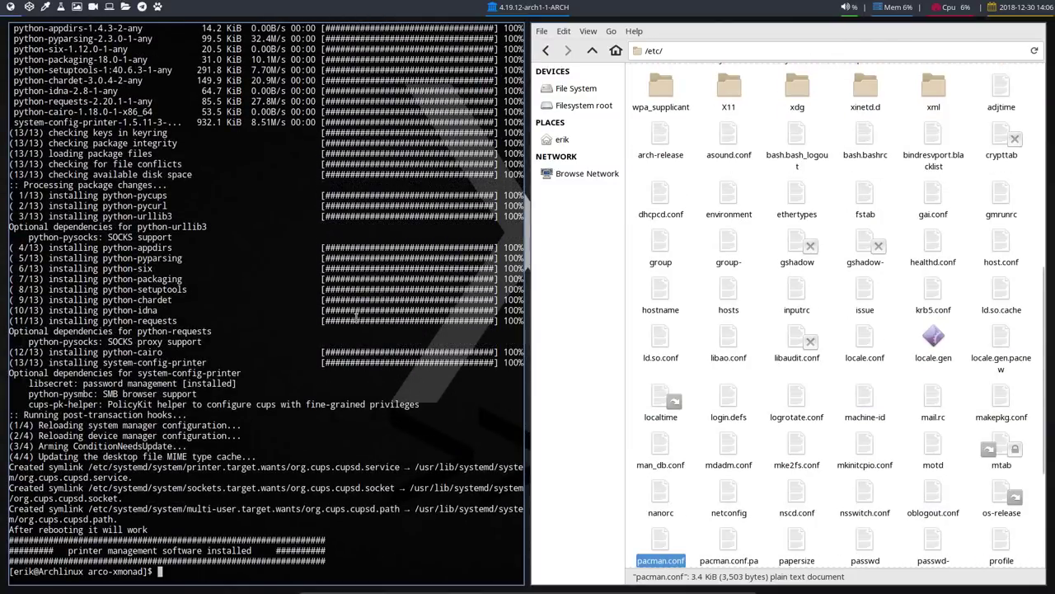
text(ls)
key(Return)
text(./)
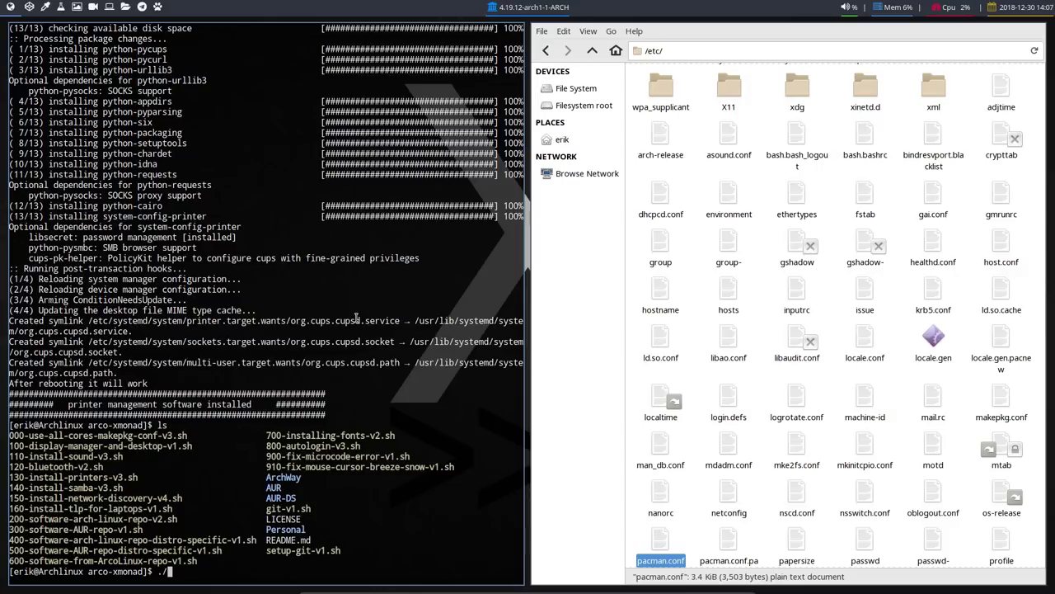
Run ./200-software-arch-linux-repo-v2.sh, then recall previous commands from history
text(20)
key(Tab)
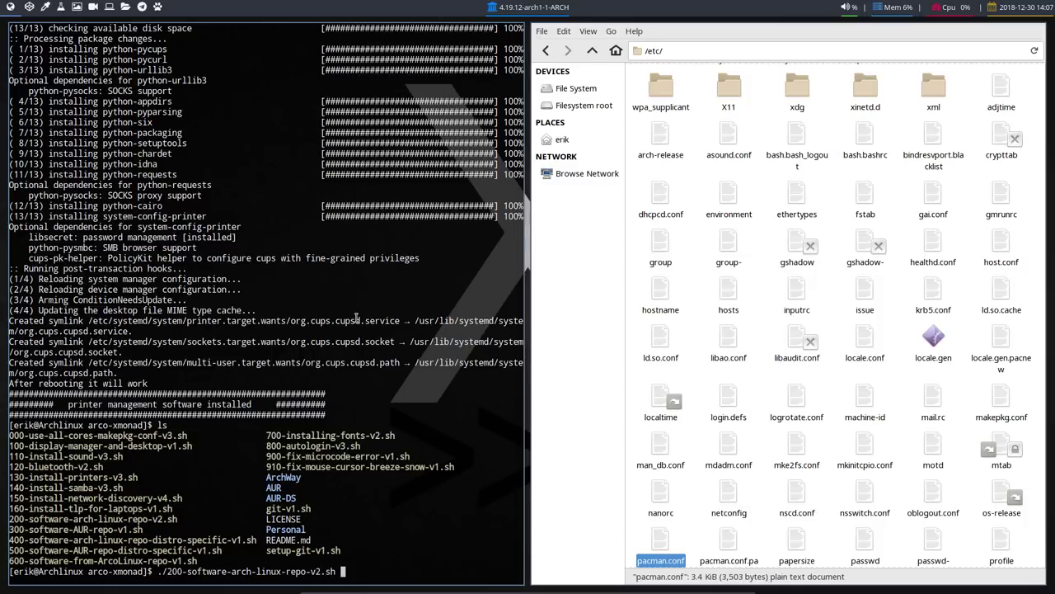
key(Return)
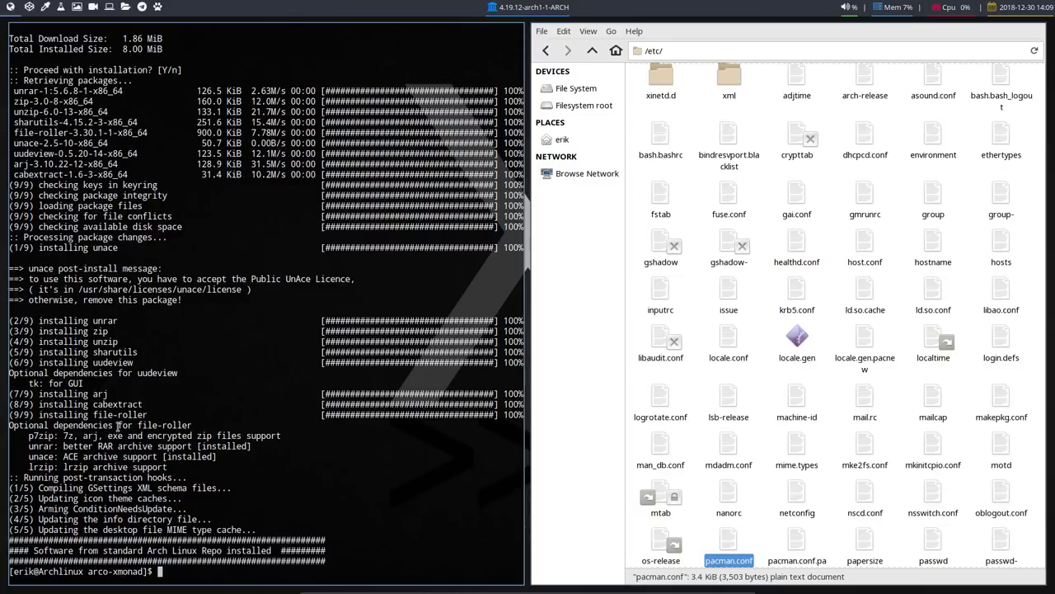
key(Up)
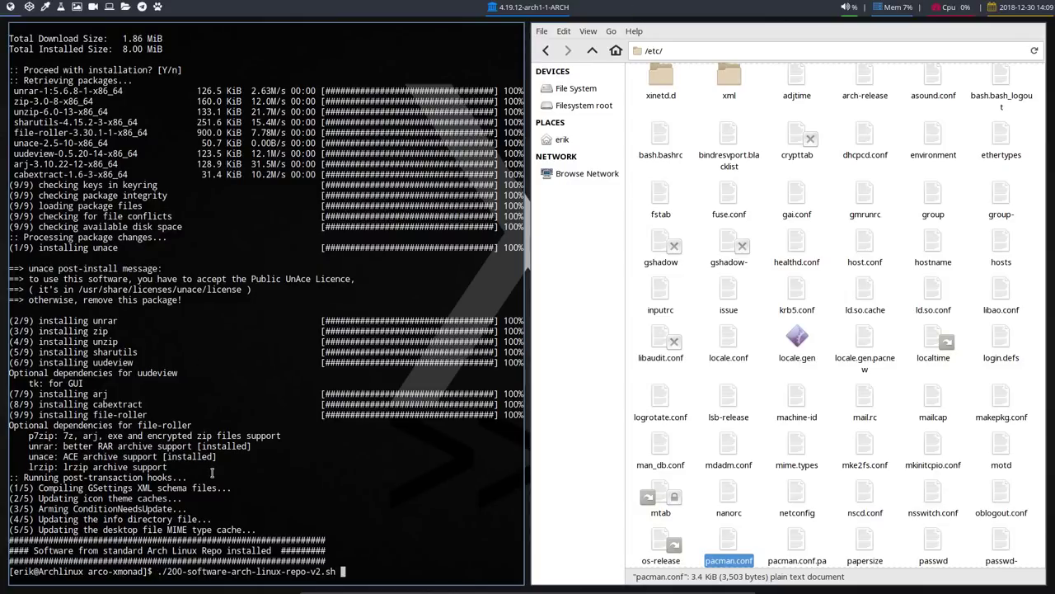
key(Down)
key(Up)
key(Up)
List the scripts, run ./300-software-AUR-repo-v1.sh, then recall it from history
key(Return)
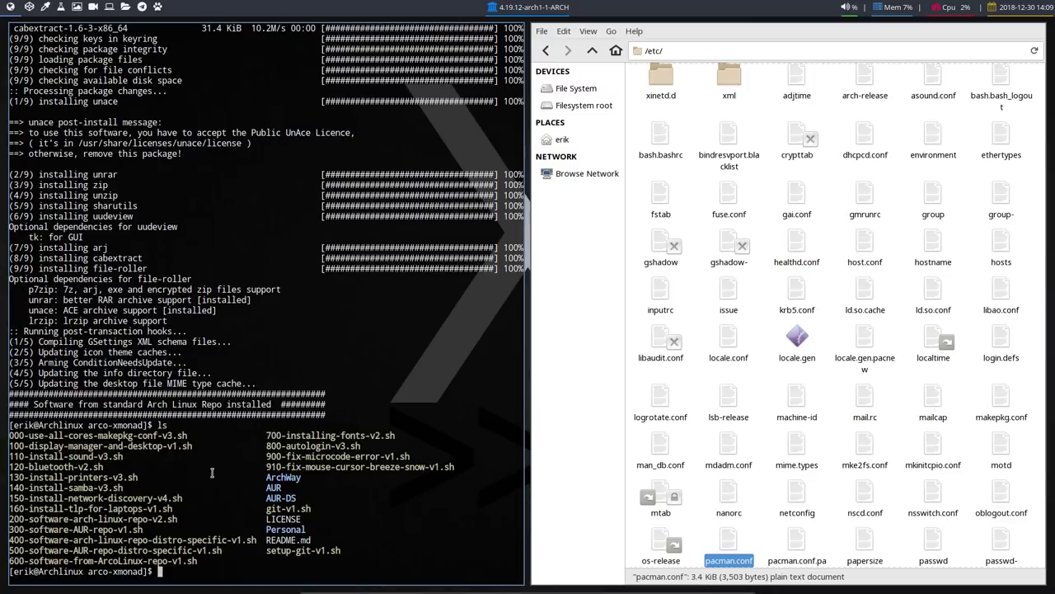
text(./300-software-AUR-repo-v1.sh)
key(Return)
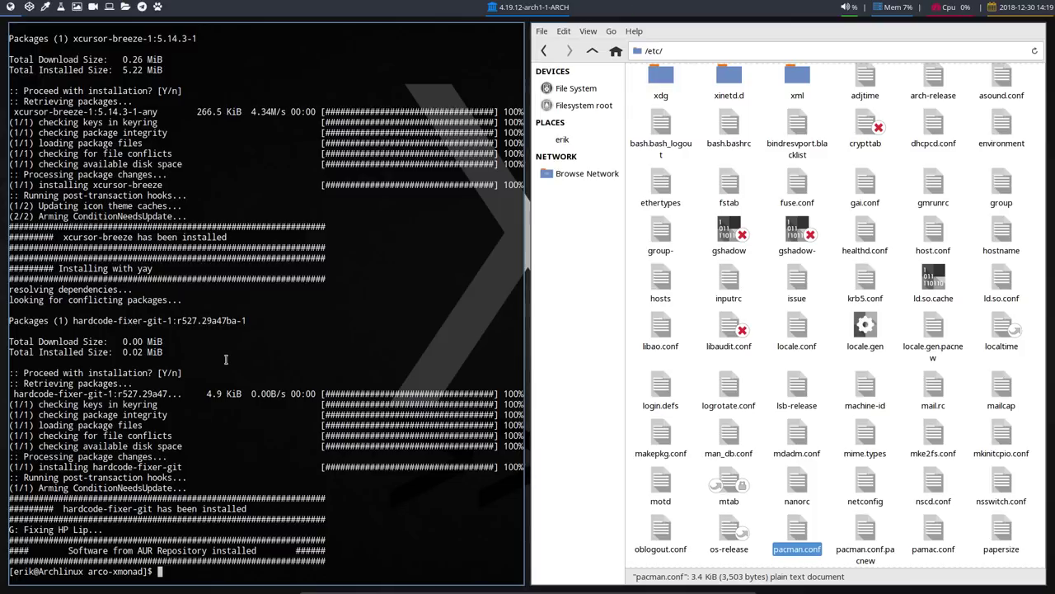
text(./300-software-AUR-repo-v1.sh)
key(ctrl+u)
key(Up)
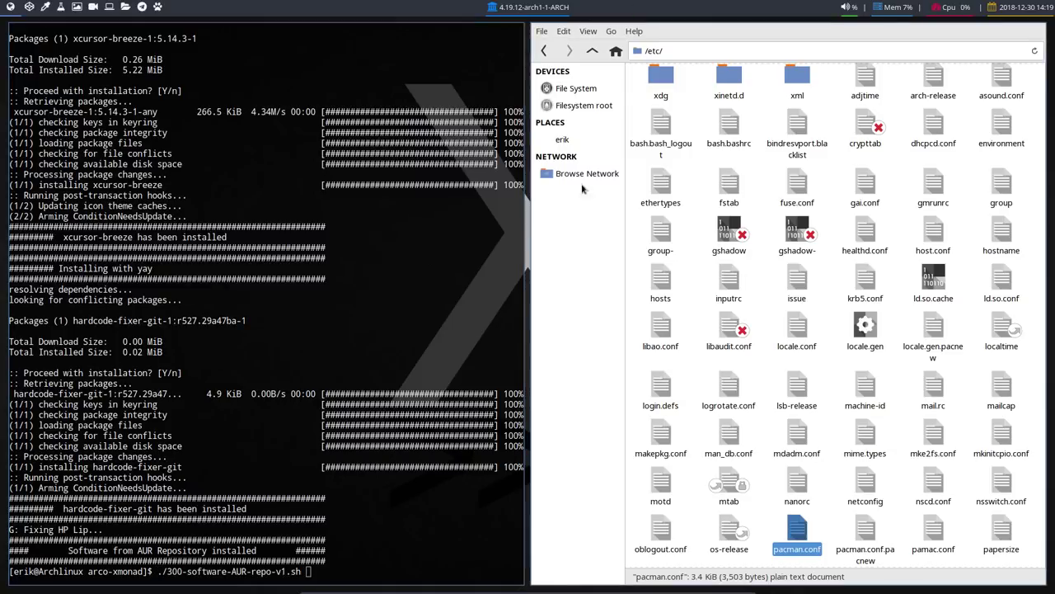
Open ~/arco-xmonad in Thunar, cancel the pending terminal command, and bring up the Super+X logout menu
click(569, 140)
double_click(654, 87)
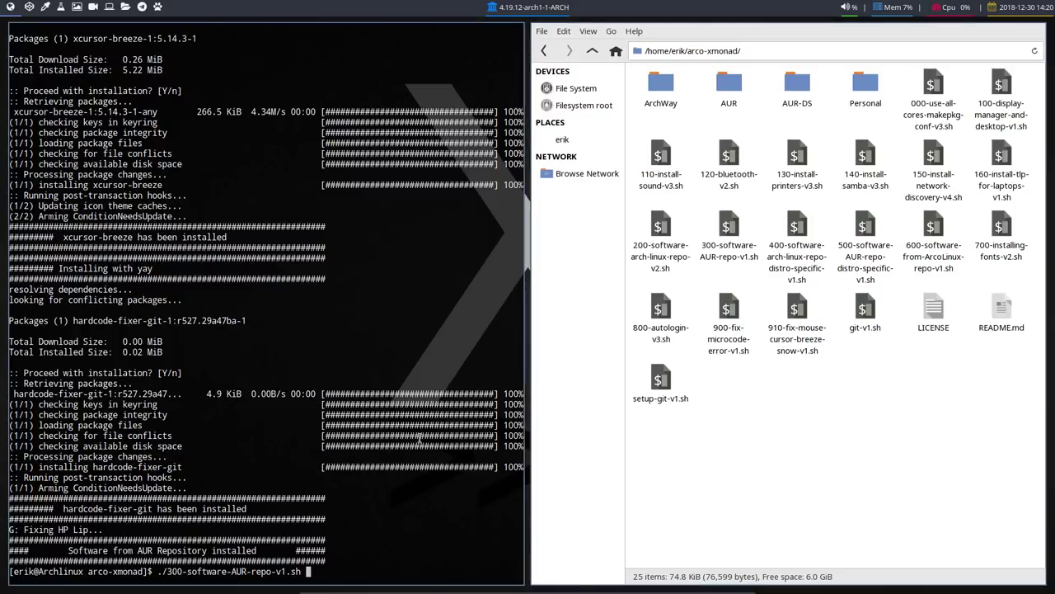
text(sudo)
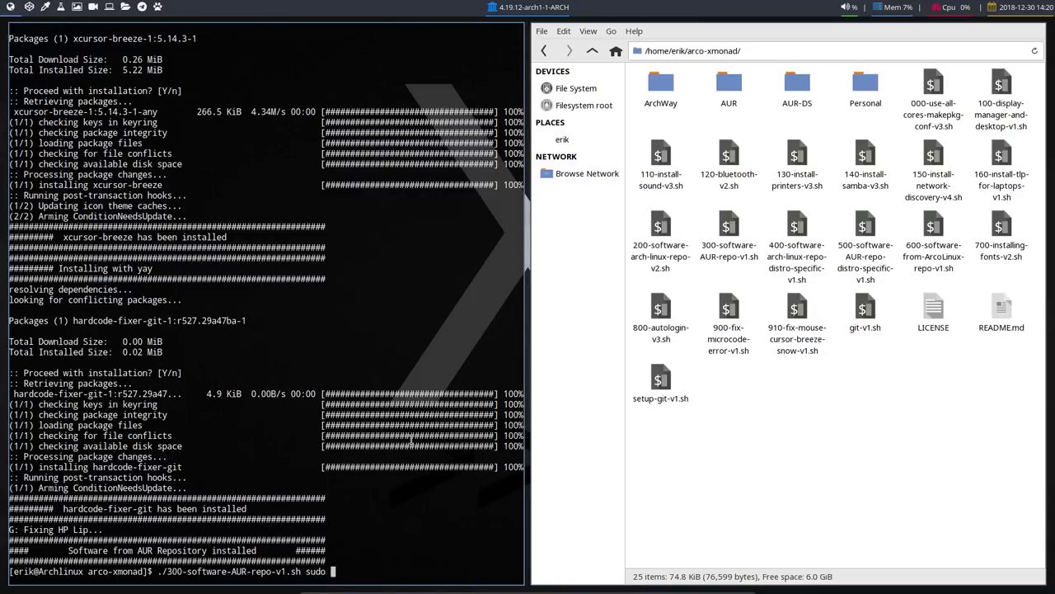
key(ctrl+c)
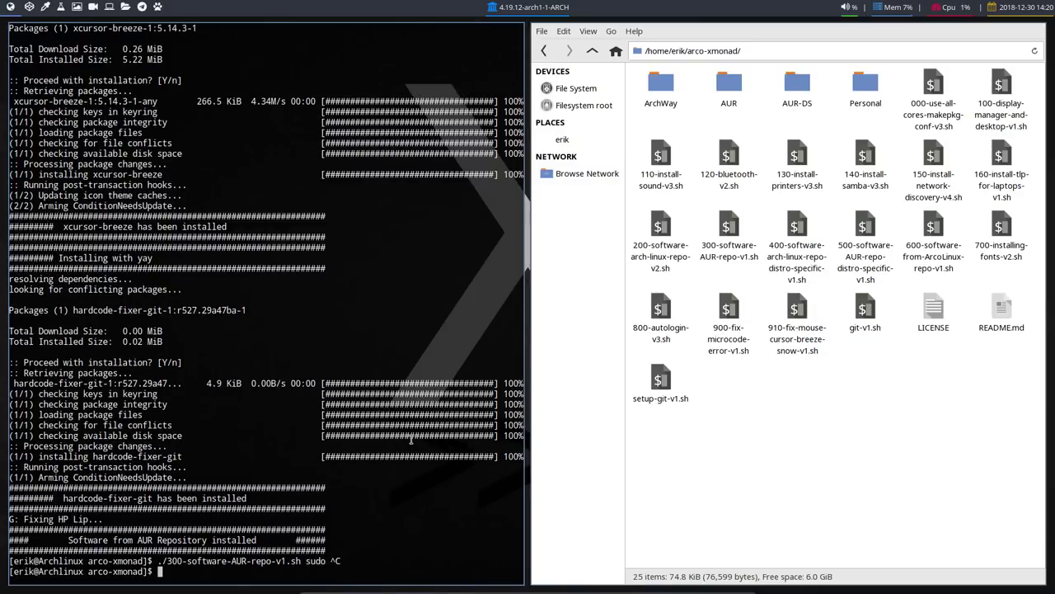
text(sdu)
key(BackSpace)
key(super+x)
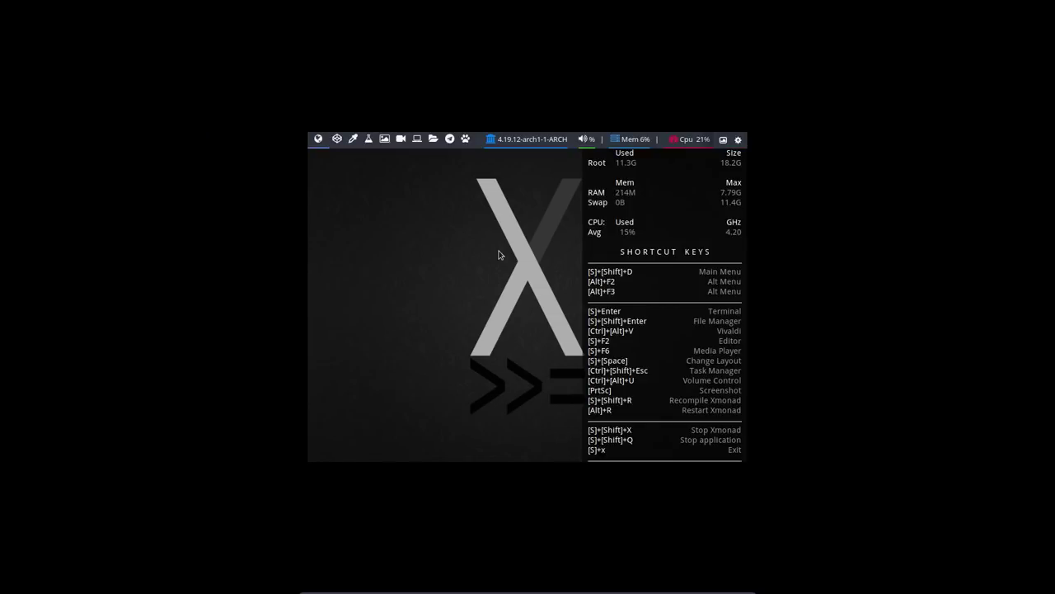
Log out from the Super+X power menu and enter the account password at the login screen
key(super+x)
key(l)
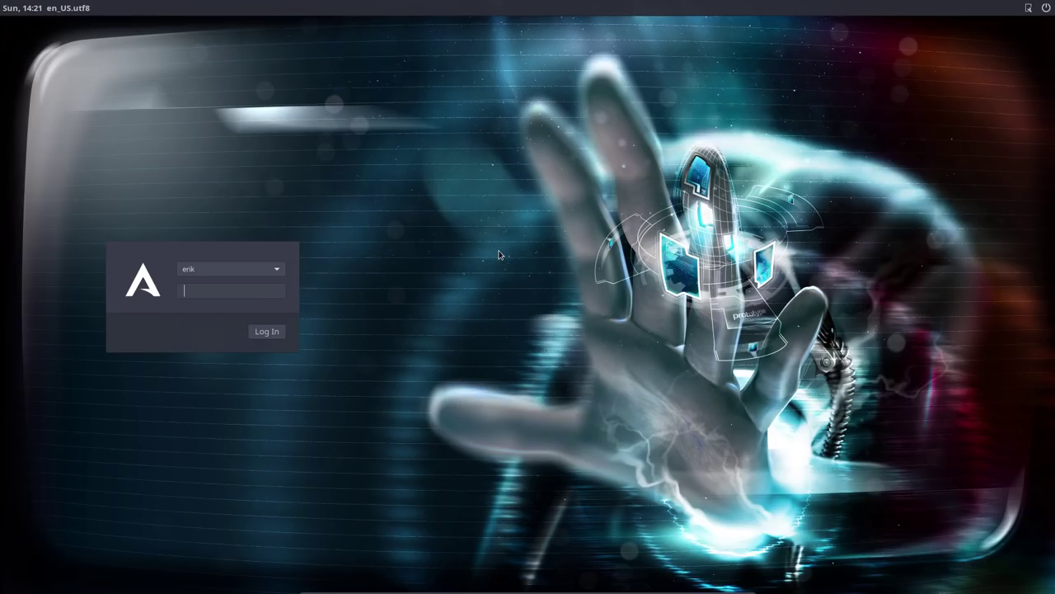
text(****)
Sign in, then cycle wallpapers using Variety's Next and Previous tray entries
key(Return)
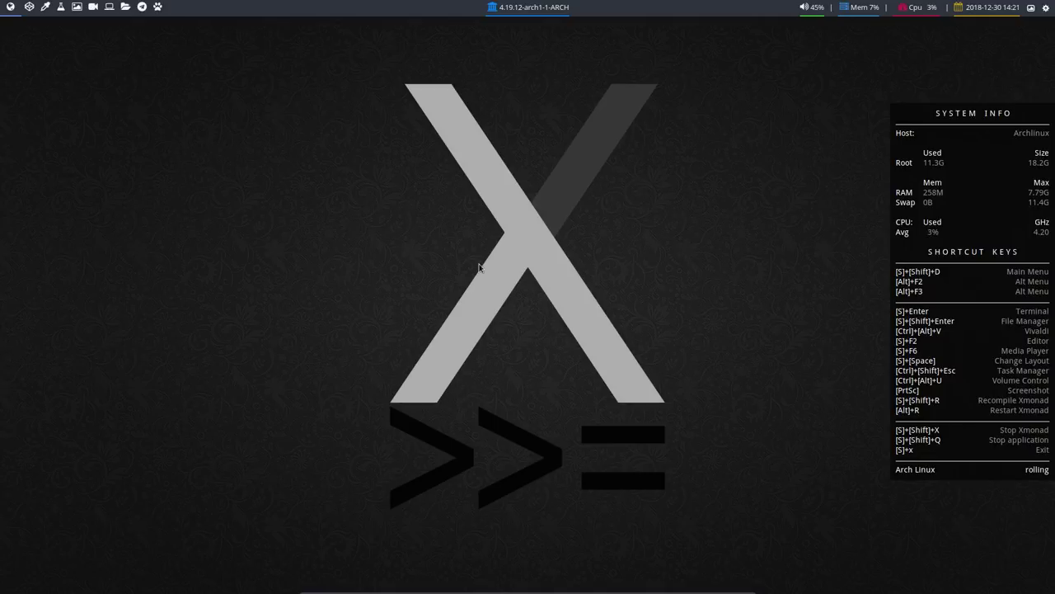
click(1031, 7)
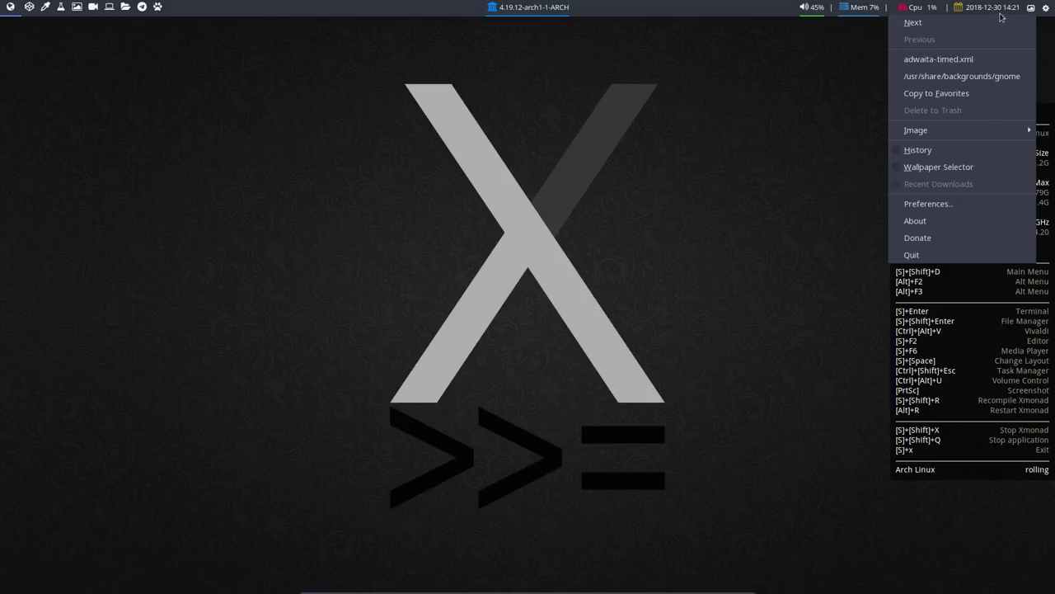
click(913, 22)
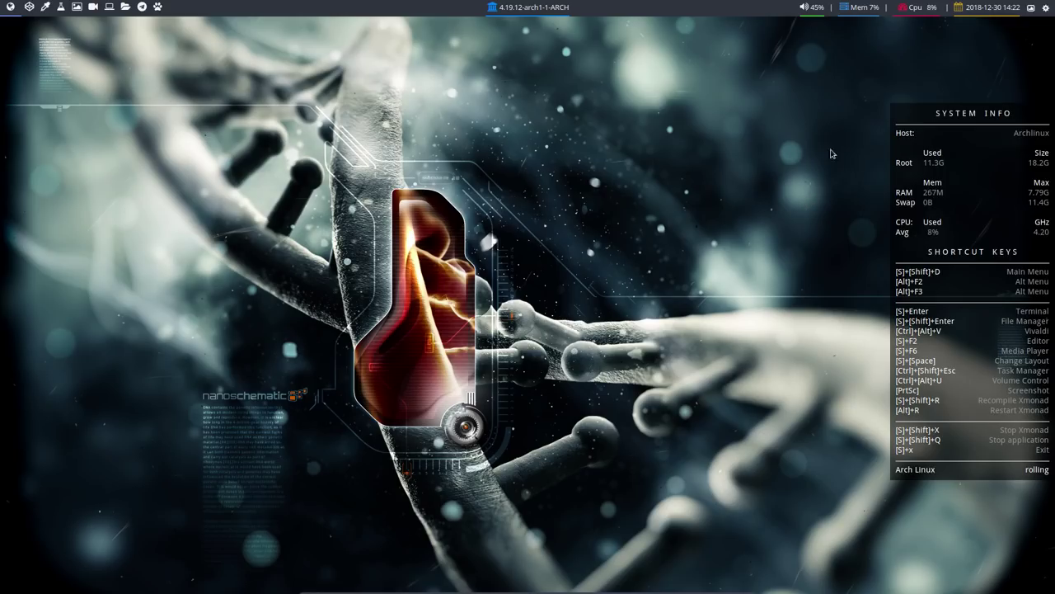
click(1031, 8)
click(993, 34)
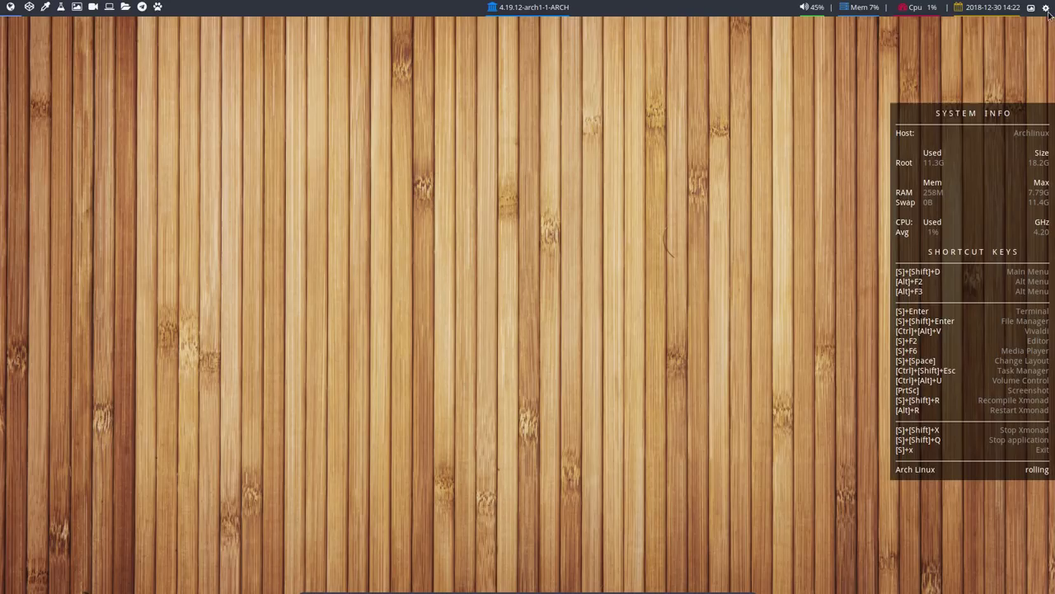
click(1031, 8)
click(990, 31)
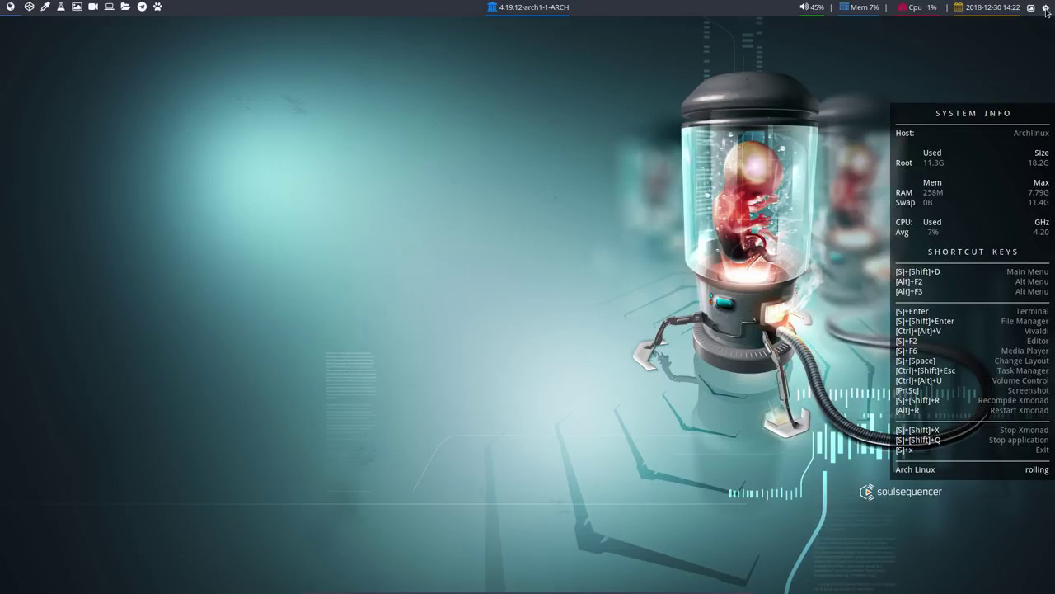
click(1030, 8)
click(988, 25)
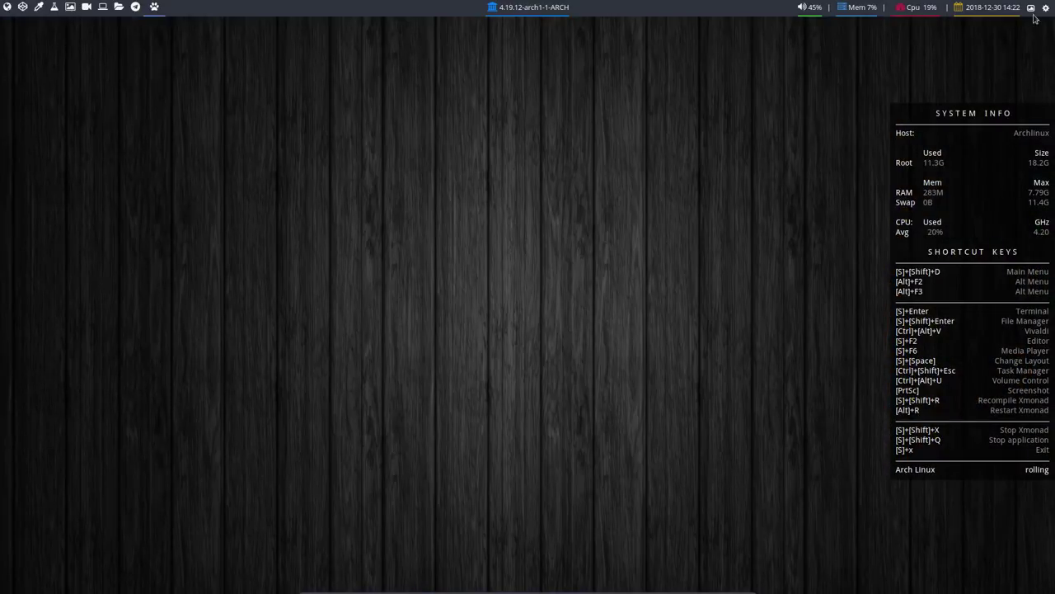
Apply the teal glowing mechanical-object thumbnail from Variety's Wallpaper Selector as the wallpaper
click(1034, 7)
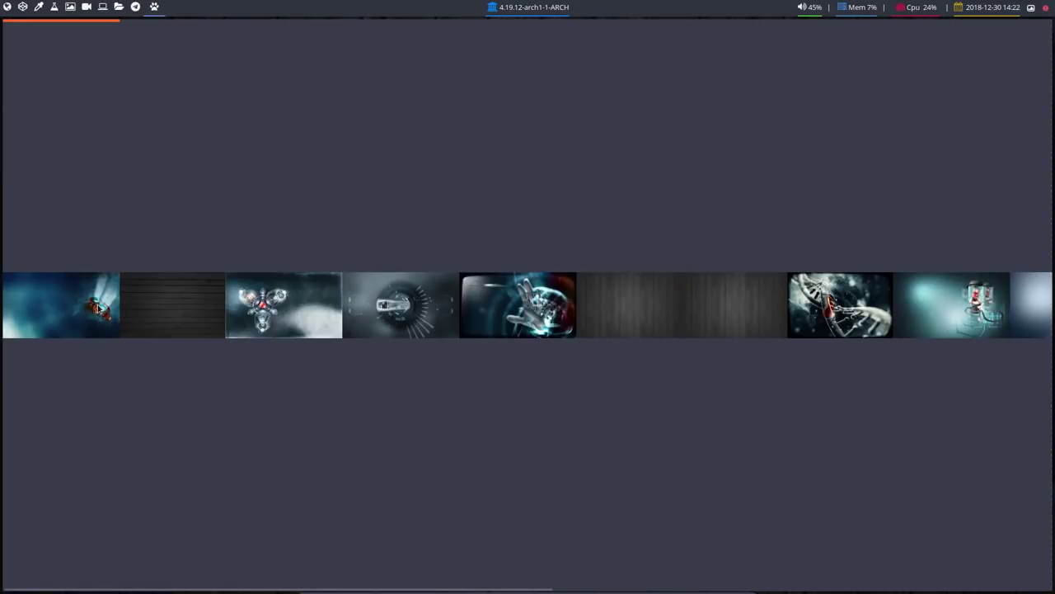
right_click(97, 307)
click(165, 292)
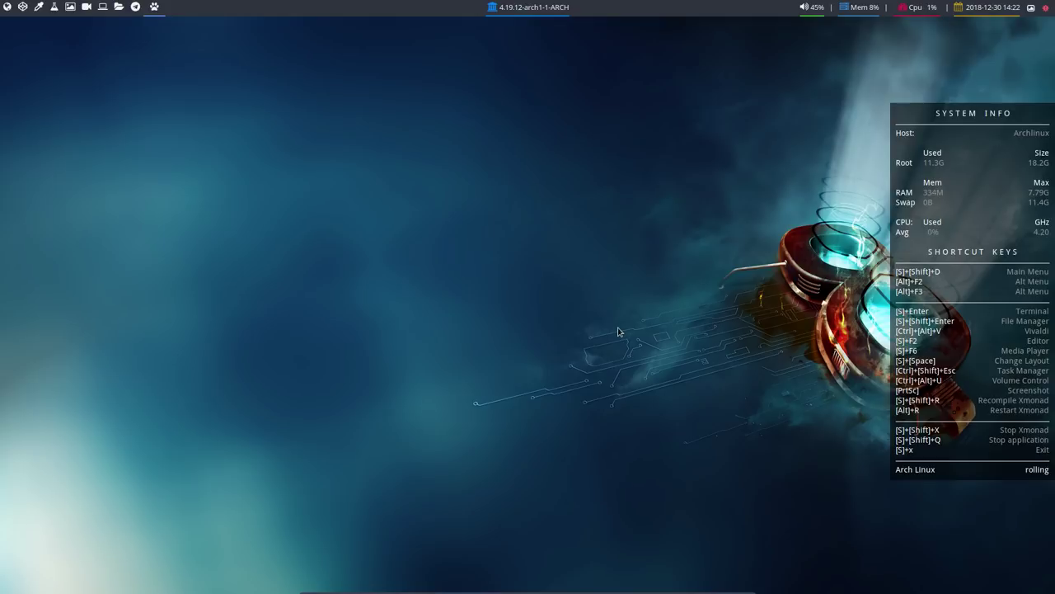
In a new urxvt terminal type test text and run kc, then open Thunar on home
key(super+Return)
text(qwert)
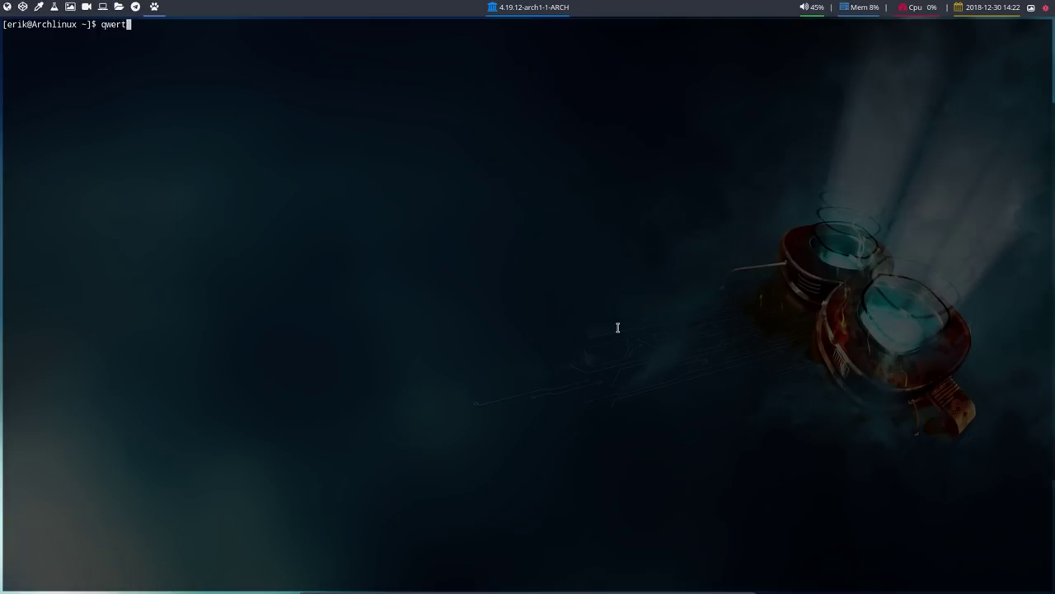
key(BackSpace)
key(BackSpace)
key(BackSpace)
key(BackSpace)
key(BackSpace)
text(kc)
key(Return)
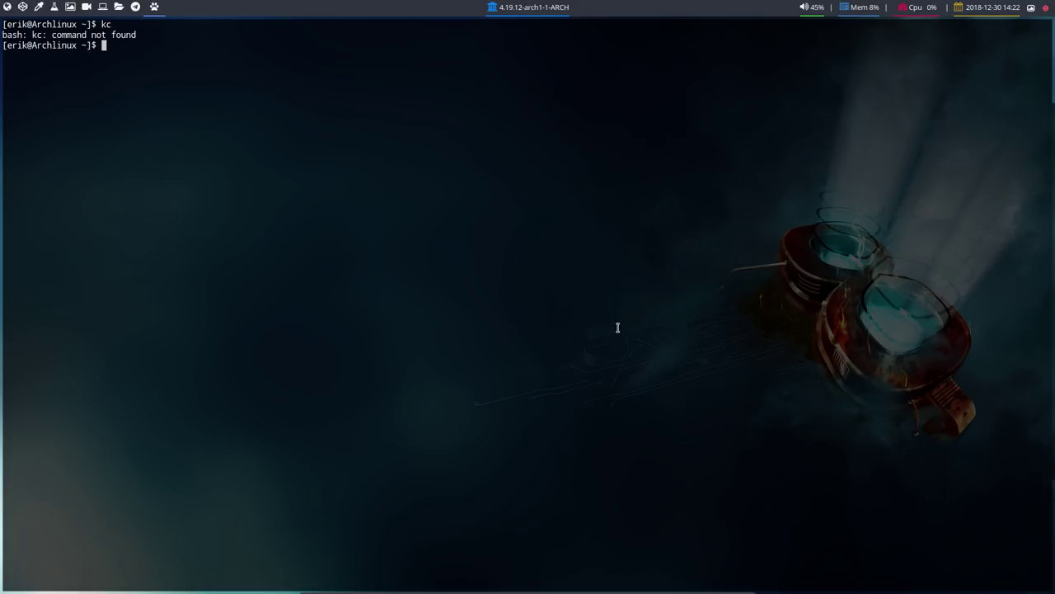
text(A)
key(super+shift+Return)
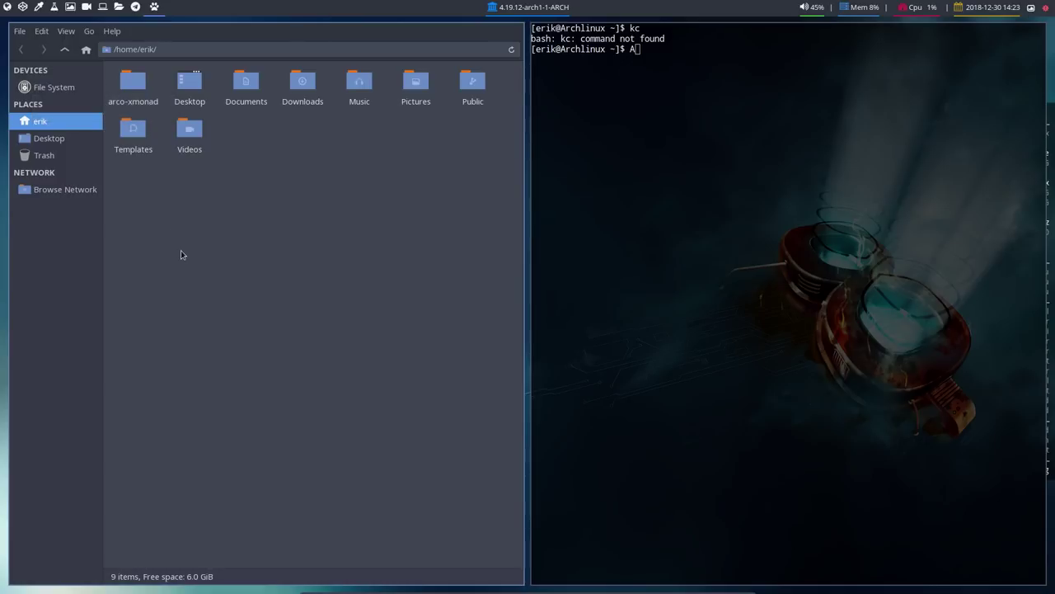
Show hidden files and bookmark the .xmonad folder in Thunar's Places sidebar
key(ctrl+h)
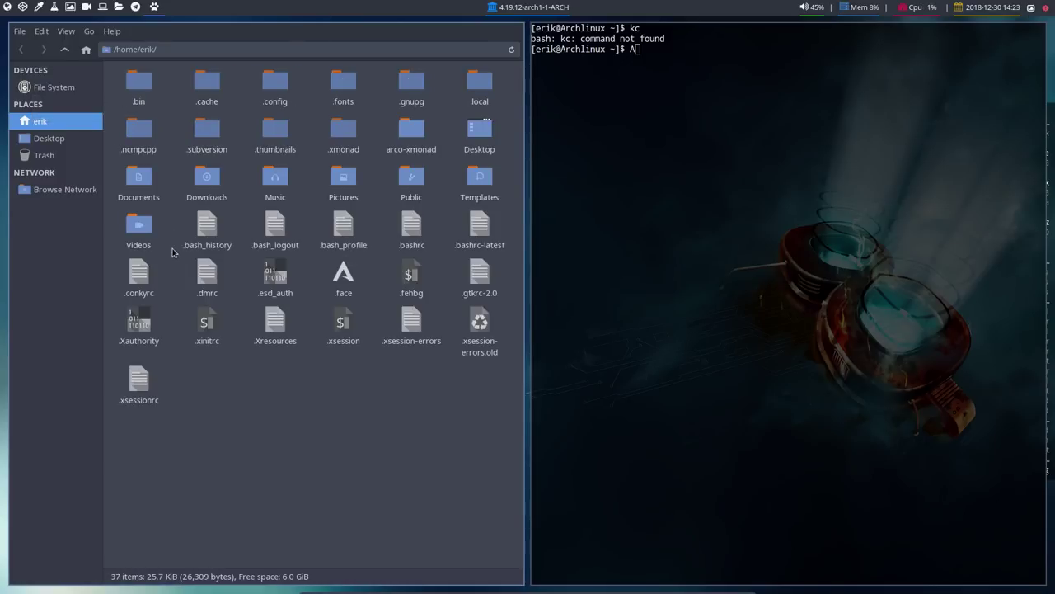
click(342, 135)
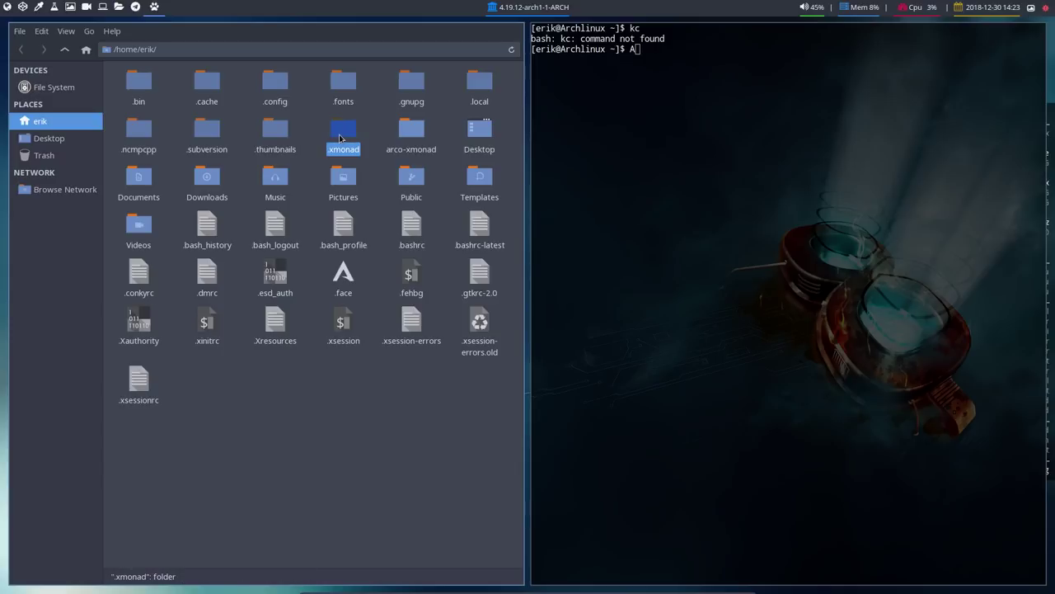
drag(340, 138, 50, 174)
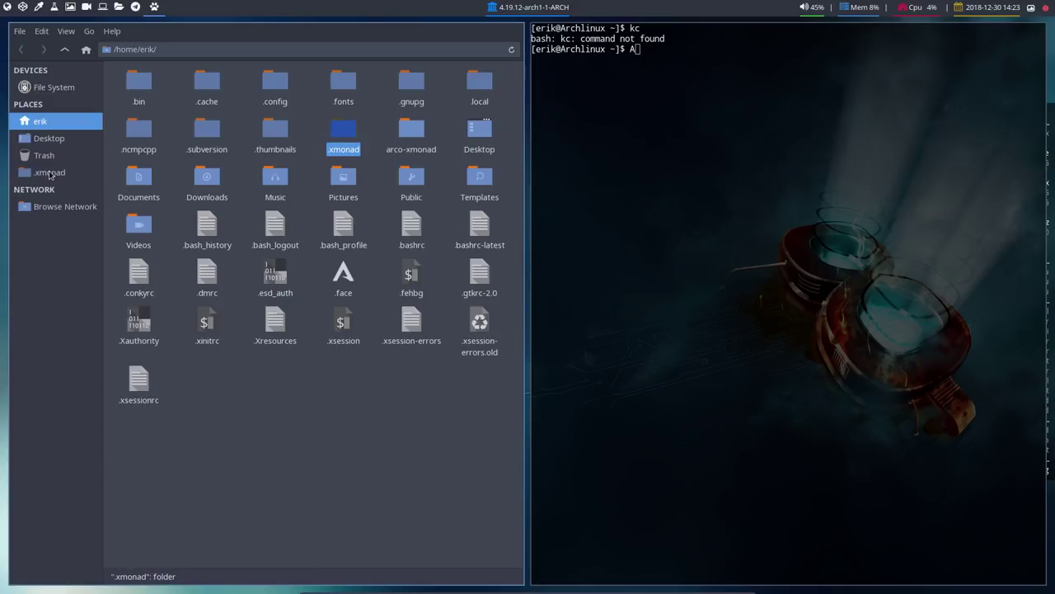
click(50, 172)
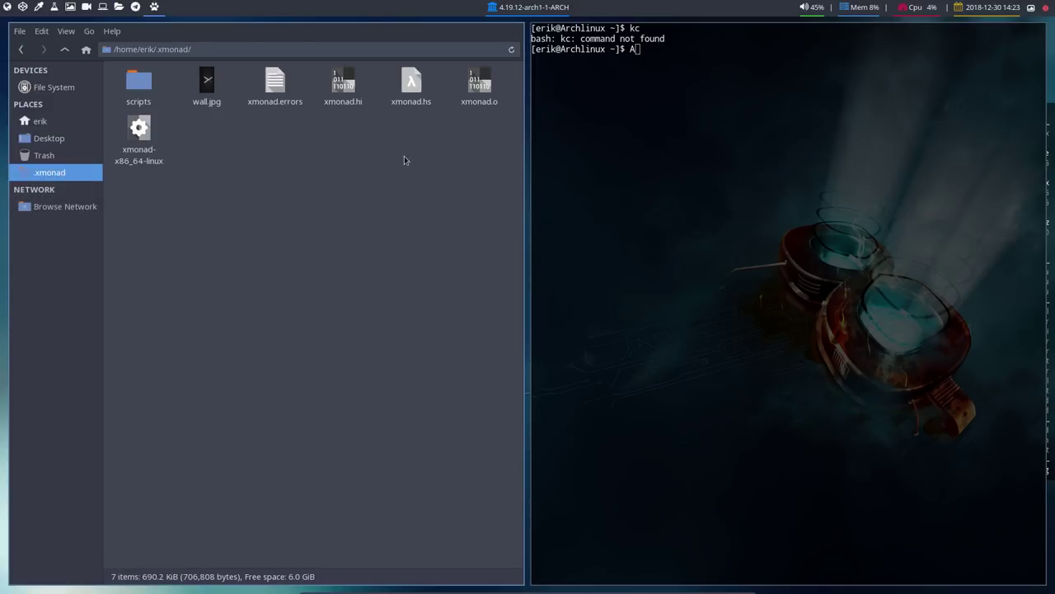
Open scripts/autostart.sh with Sublime Text 3 Dev
click(406, 96)
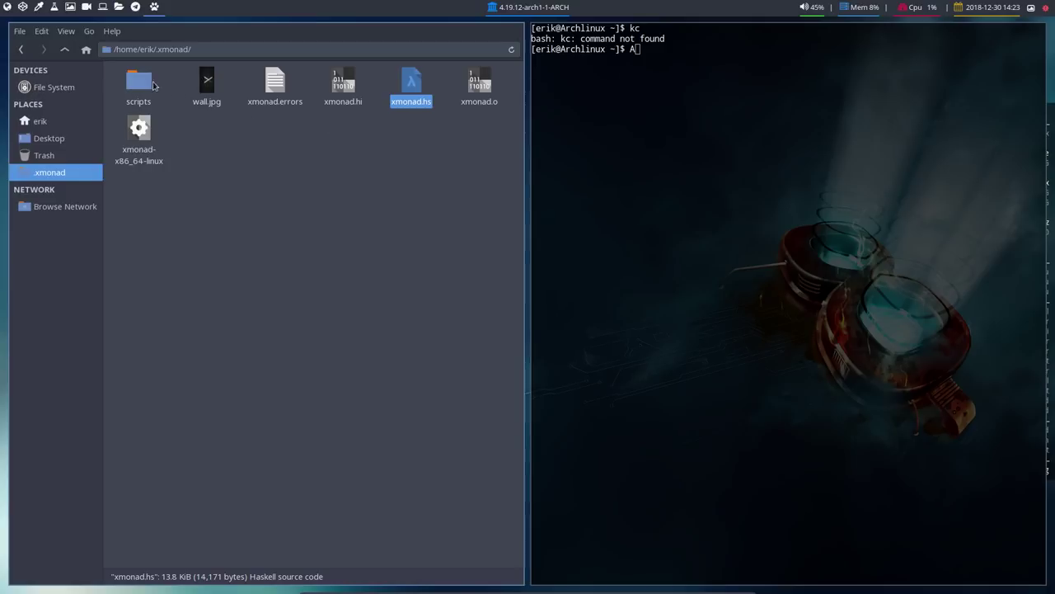
double_click(145, 83)
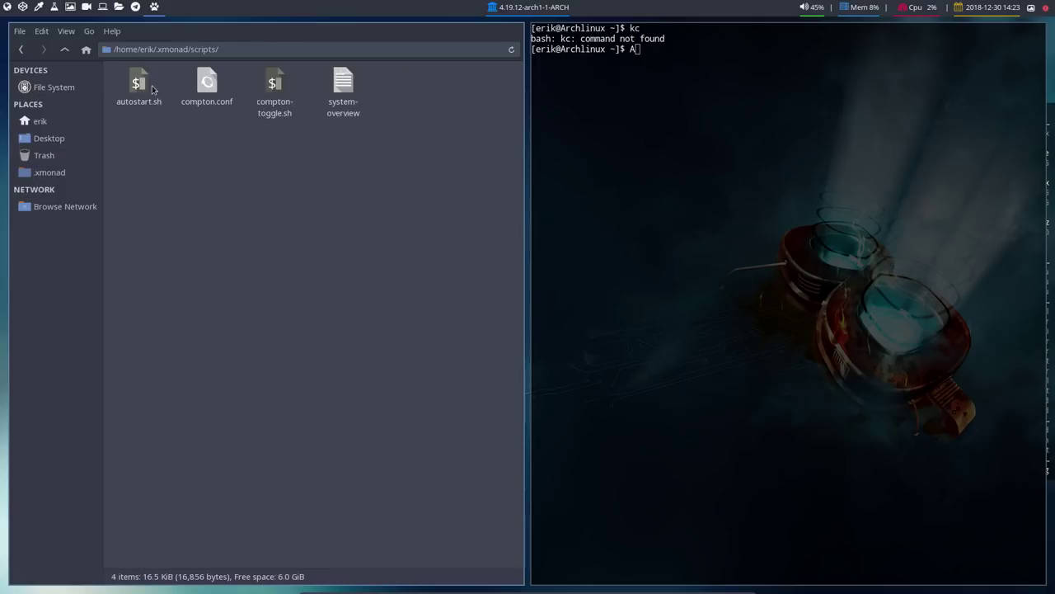
click(148, 86)
right_click(142, 84)
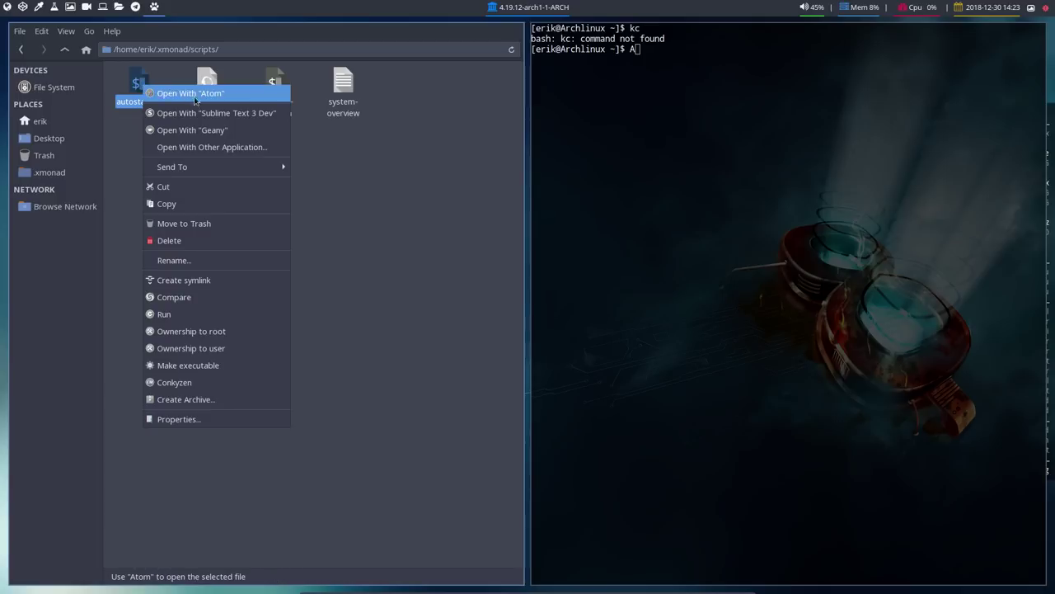
click(241, 115)
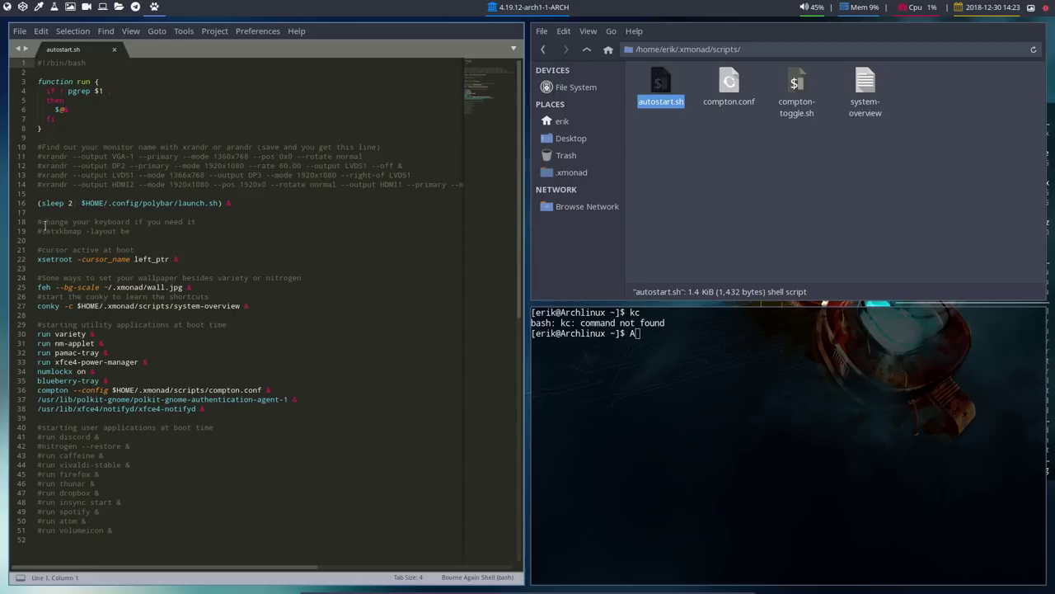
Uncomment the setxkbmap keyboard layout line 19 in autostart.sh
click(40, 231)
key(BackSpace)
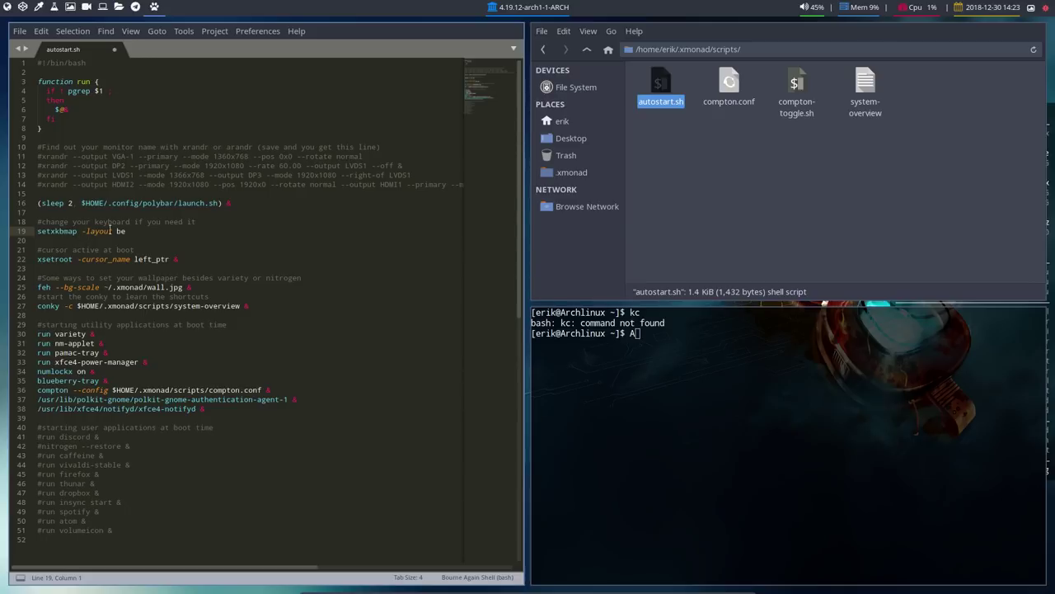
click(120, 232)
double_click(120, 232)
click(37, 287)
click(65, 270)
text(qwe)
key(BackSpace)
key(BackSpace)
key(BackSpace)
Comment out the feh wallpaper and conky lines with a copied #, then save autostart.sh
click(41, 427)
drag(42, 427, 38, 428)
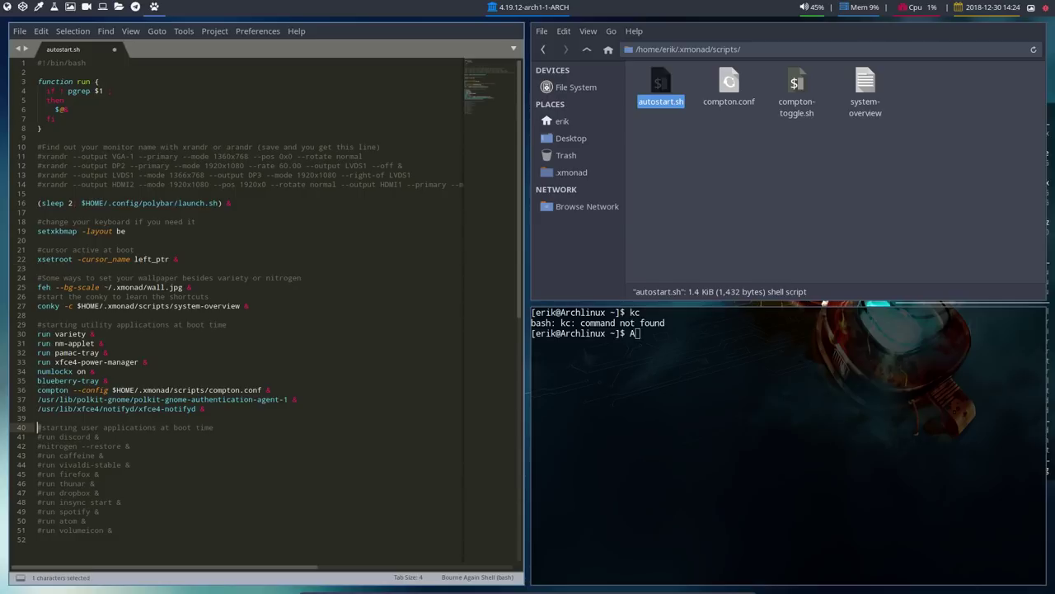
key(ctrl+c)
click(42, 288)
key(ctrl+v)
key(Down)
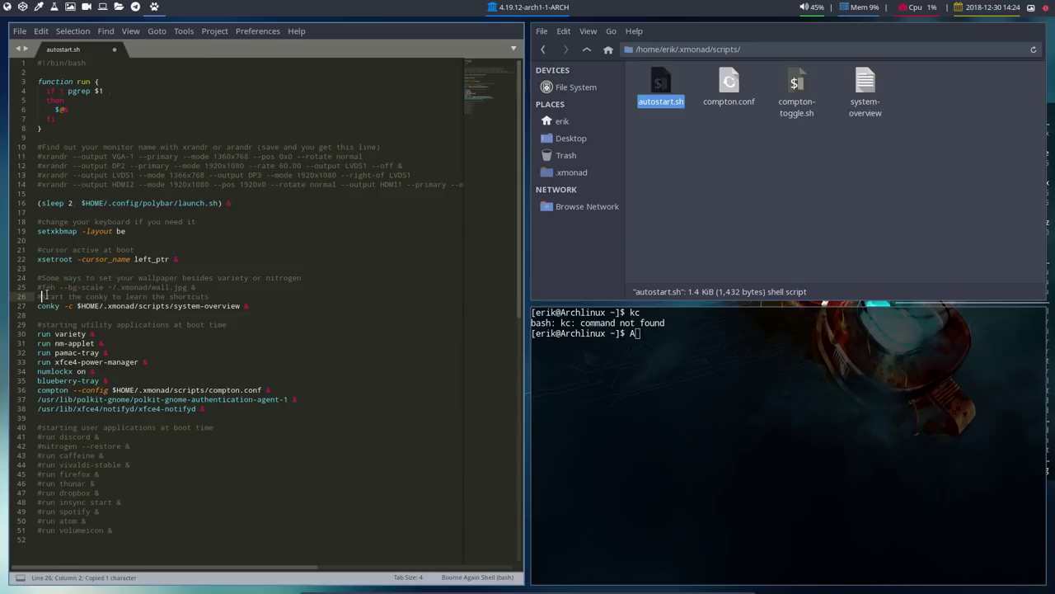
key(Down)
key(ctrl+v)
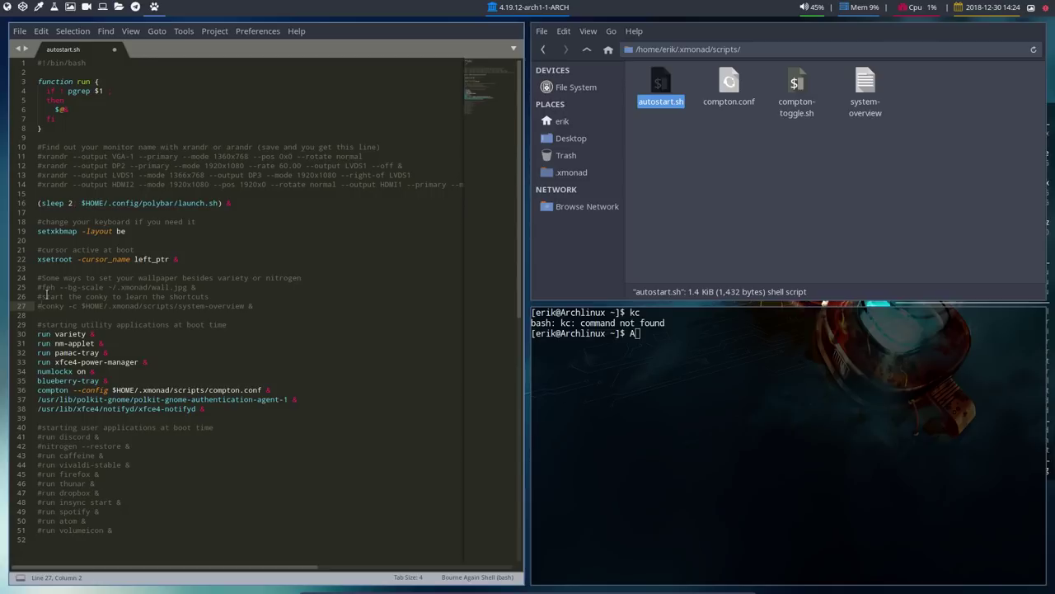
key(ctrl+s)
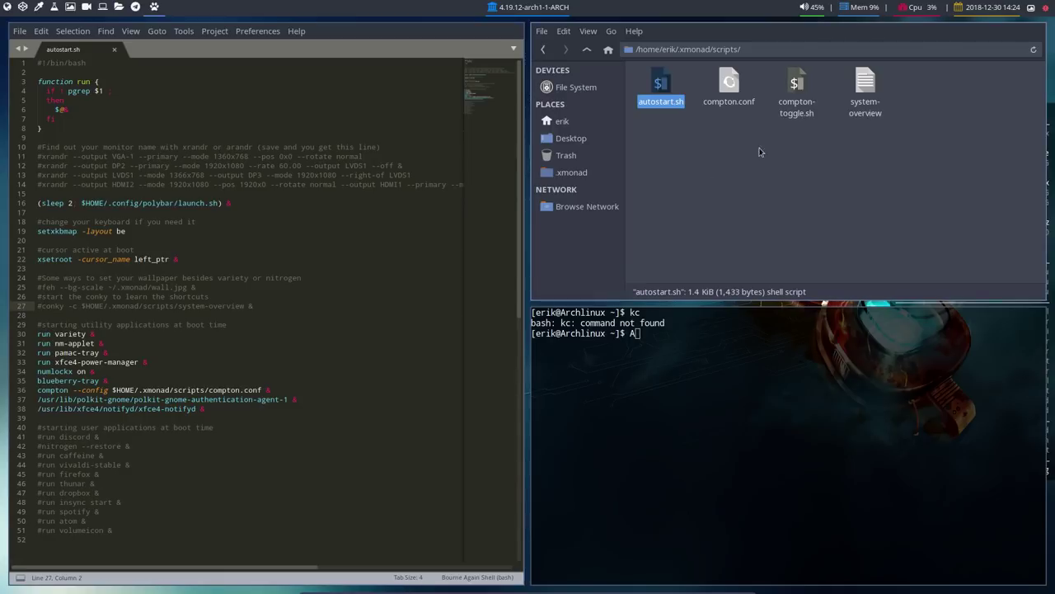
Open ~/.xmonad/xmonad.hs in Sublime Text and locate the autostart.sh path in its startup hook
click(544, 51)
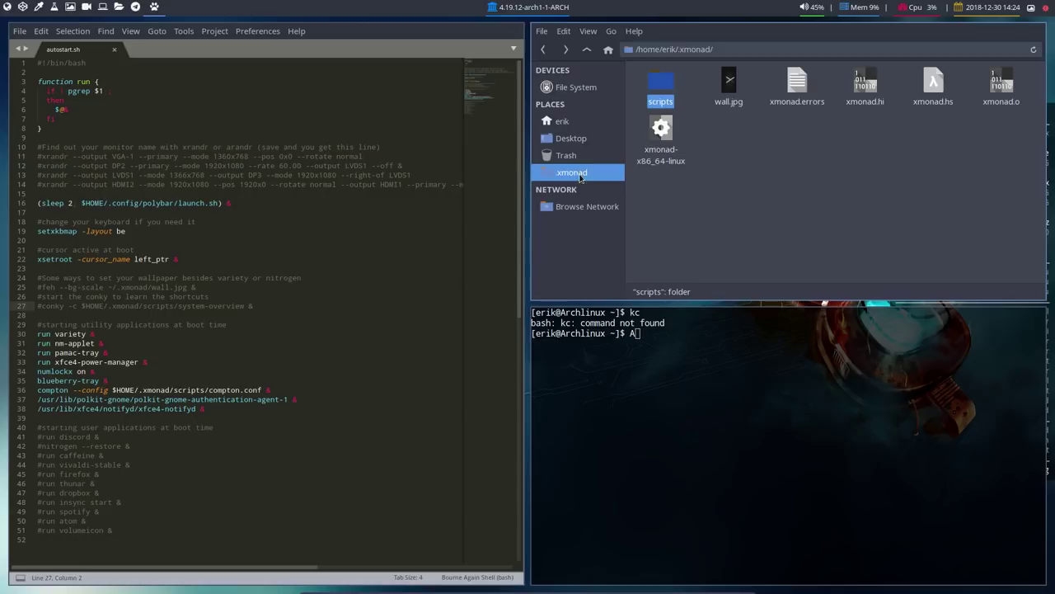
click(933, 86)
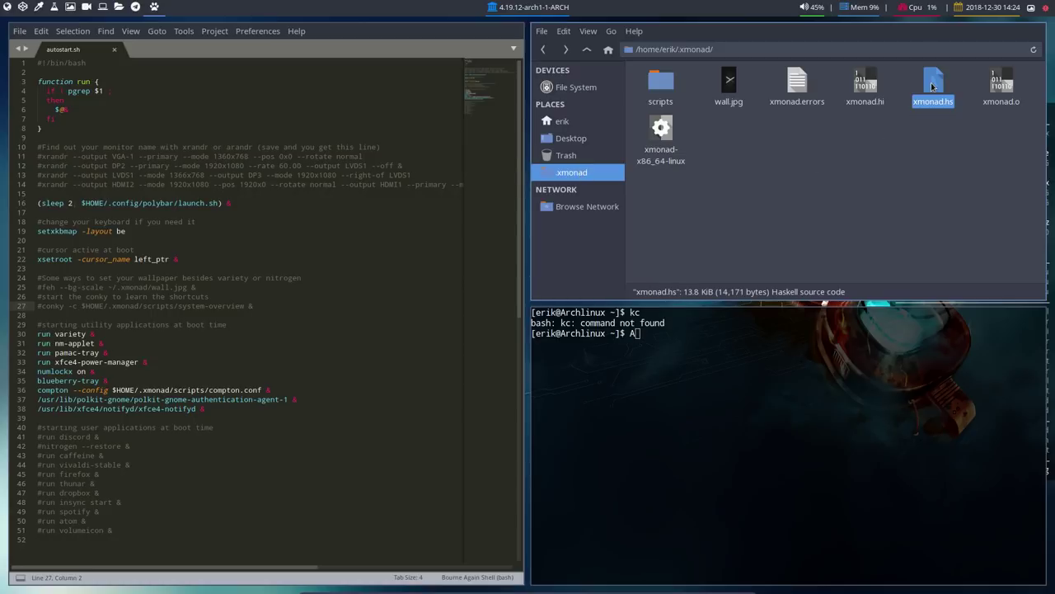
right_click(933, 86)
click(898, 74)
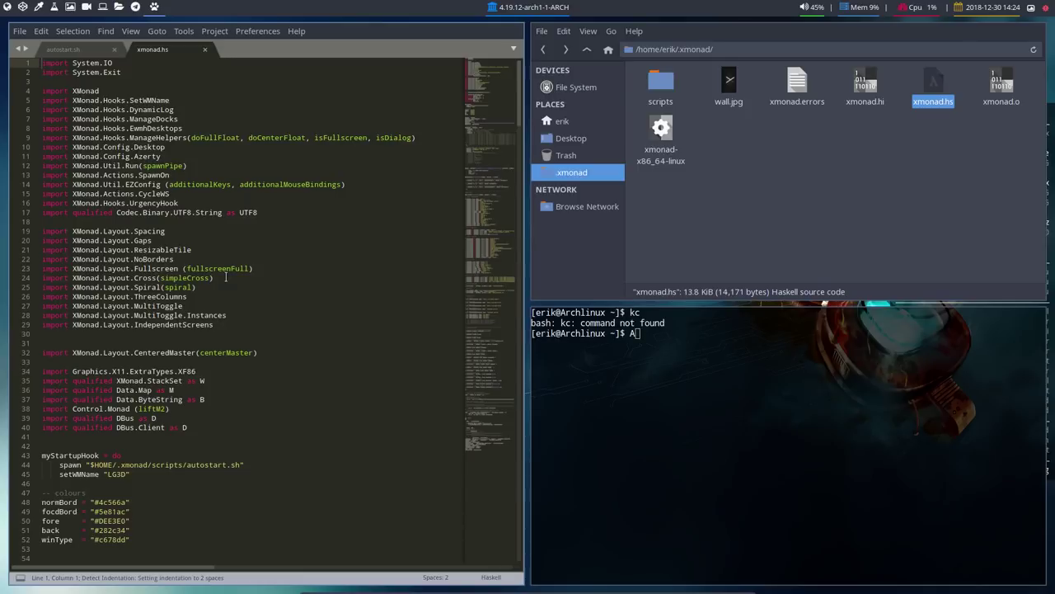
scroll(194, 507, down, 1)
drag(89, 436, 240, 434)
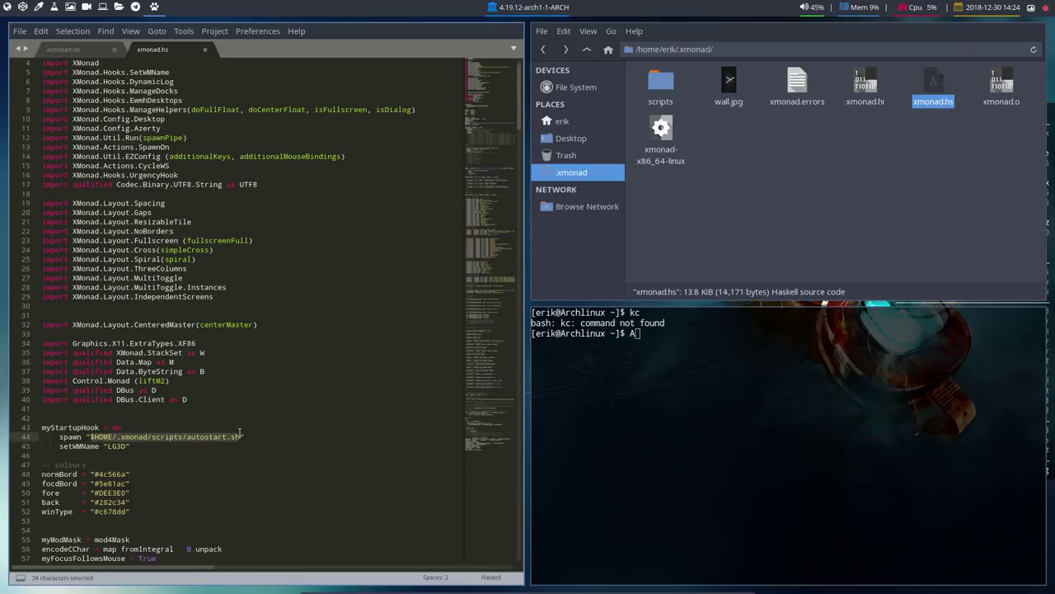
click(147, 436)
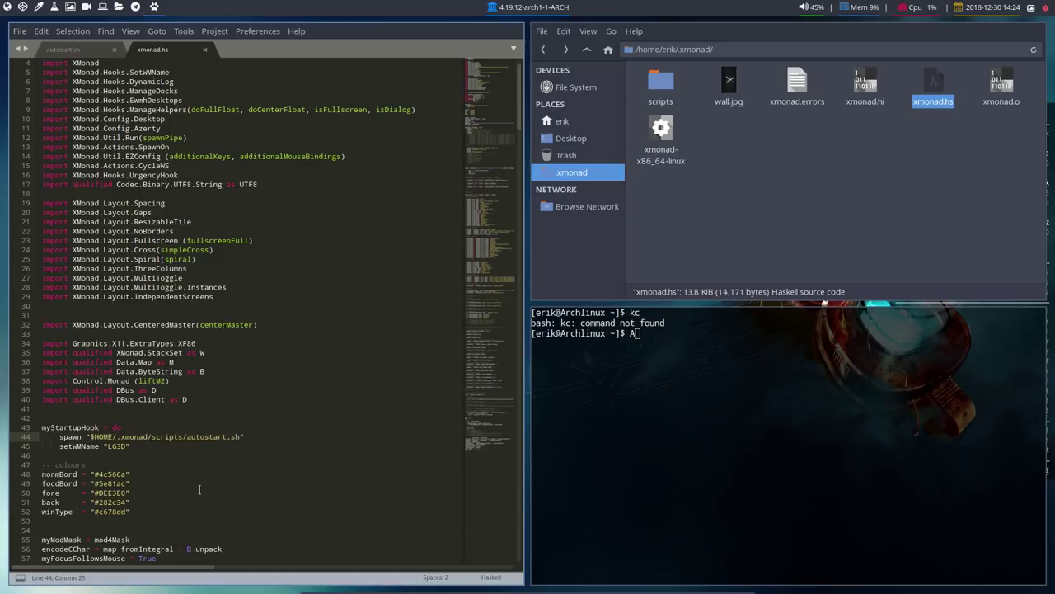
Uncomment the run discord line in the autostart.sh tab
click(73, 51)
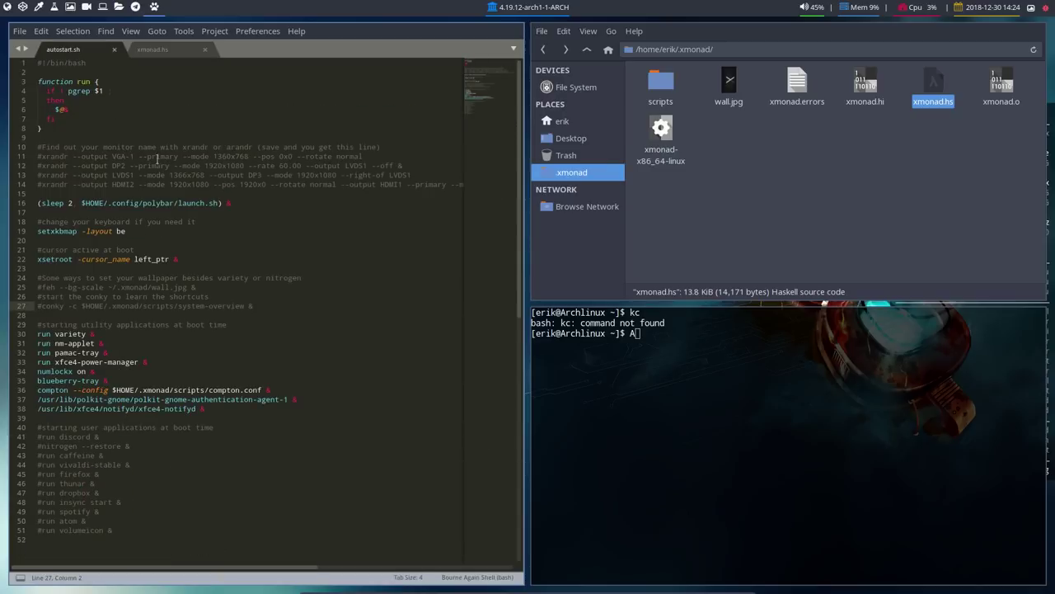
click(42, 436)
key(BackSpace)
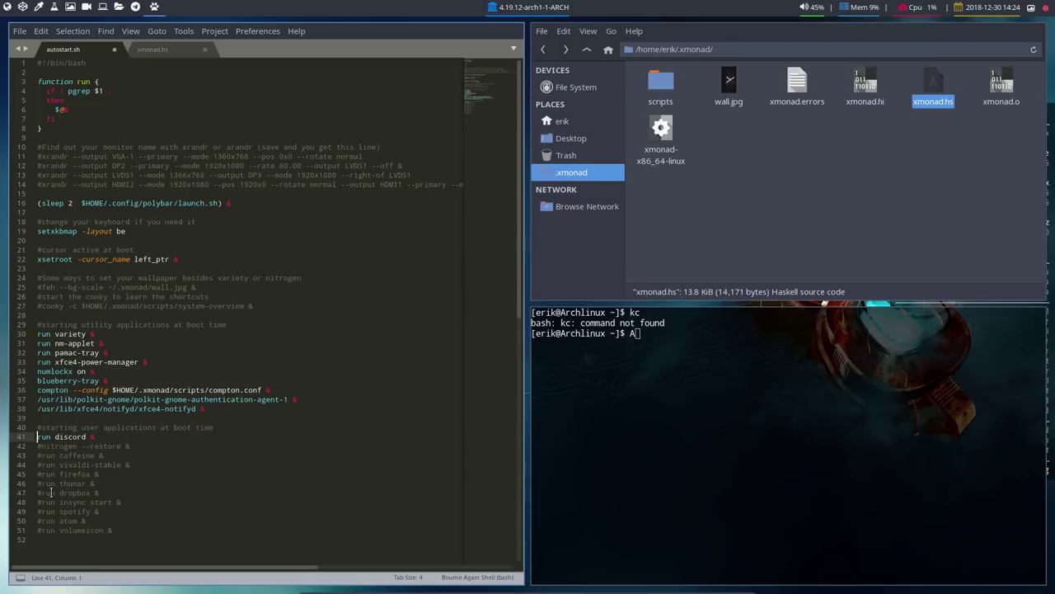
click(81, 464)
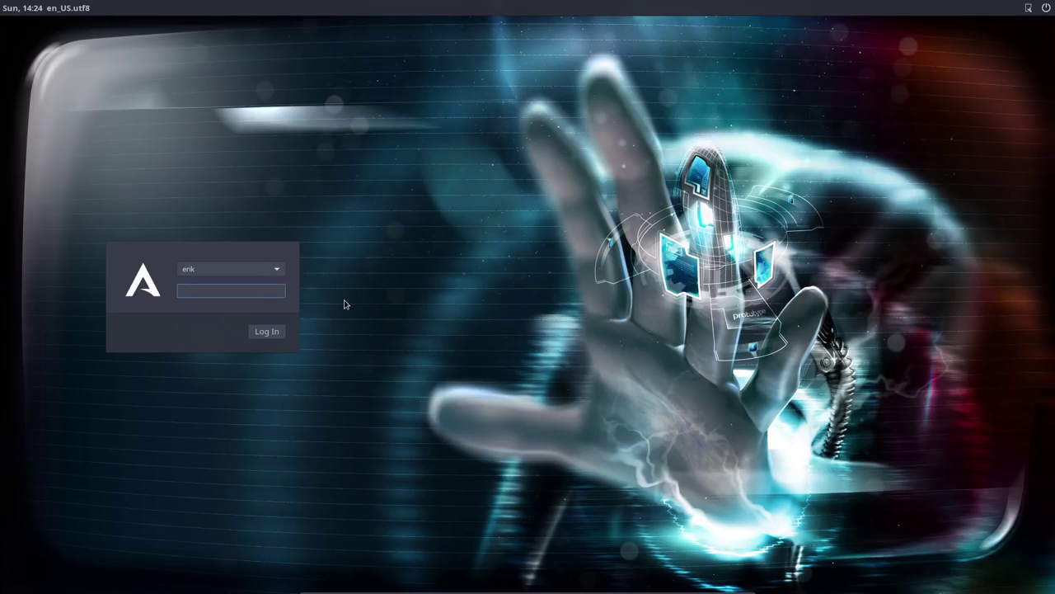
Sign in with the account password, test typing in a new terminal, then close it with F12
key(Return)
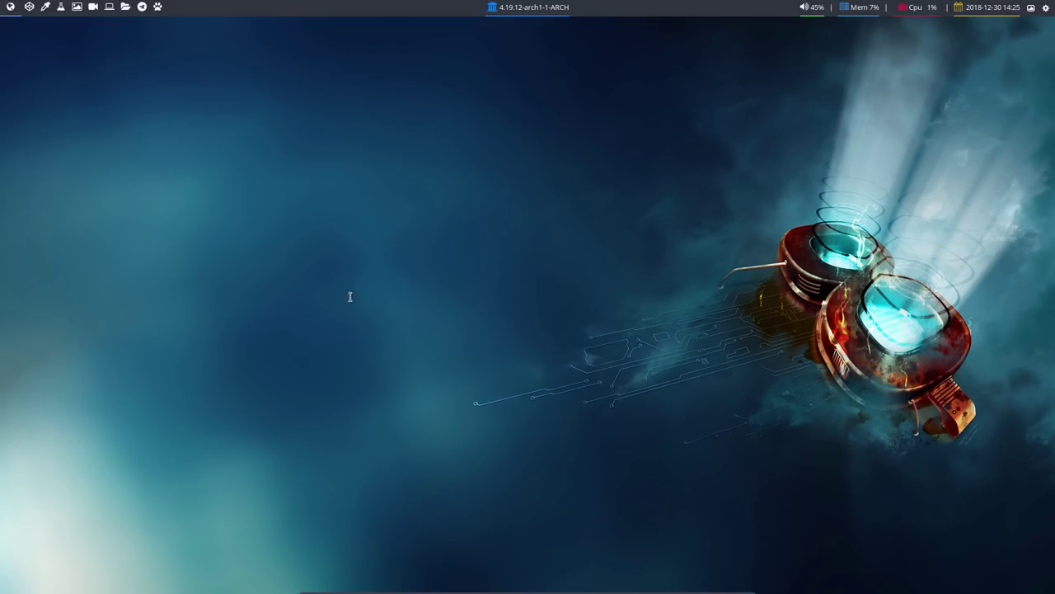
key(super+Return)
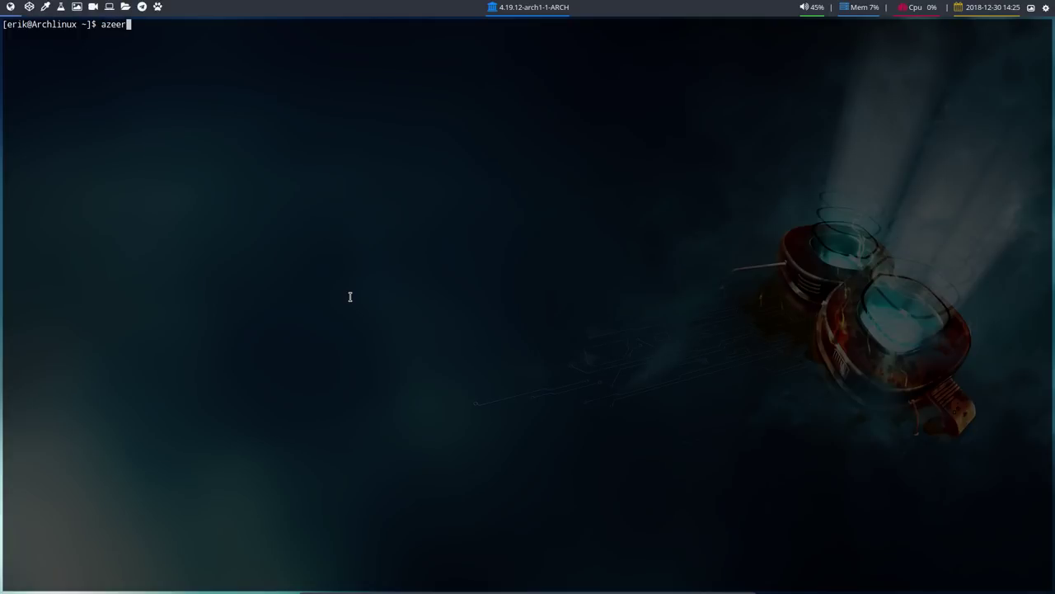
key(BackSpace)
key(BackSpace)
key(BackSpace)
key(BackSpace)
key(BackSpace)
key(F12)
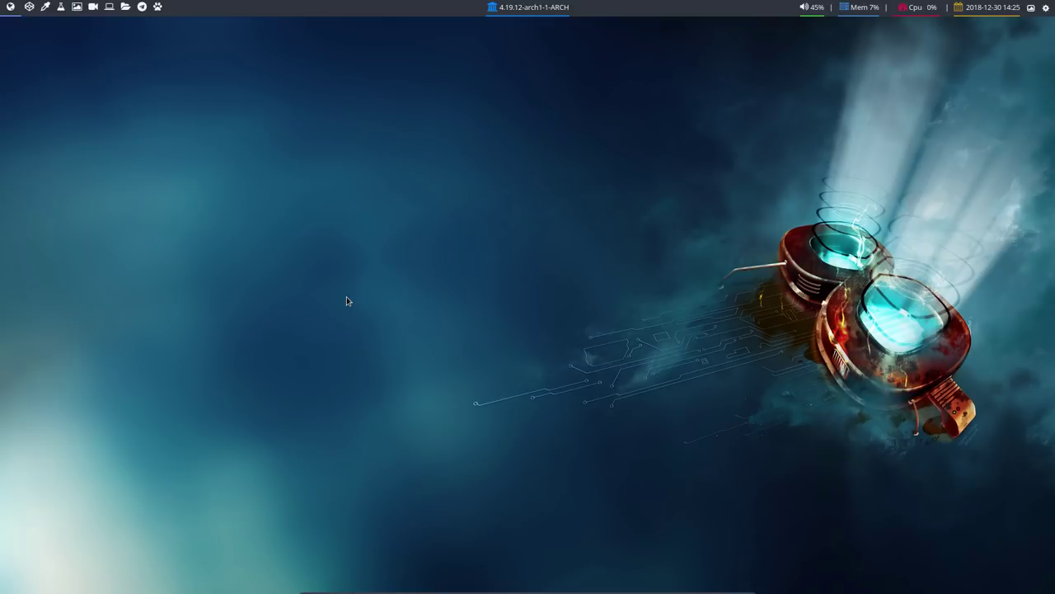
Open and close Thunar, then open a terminal on workspace 10
key(super+shift+Return)
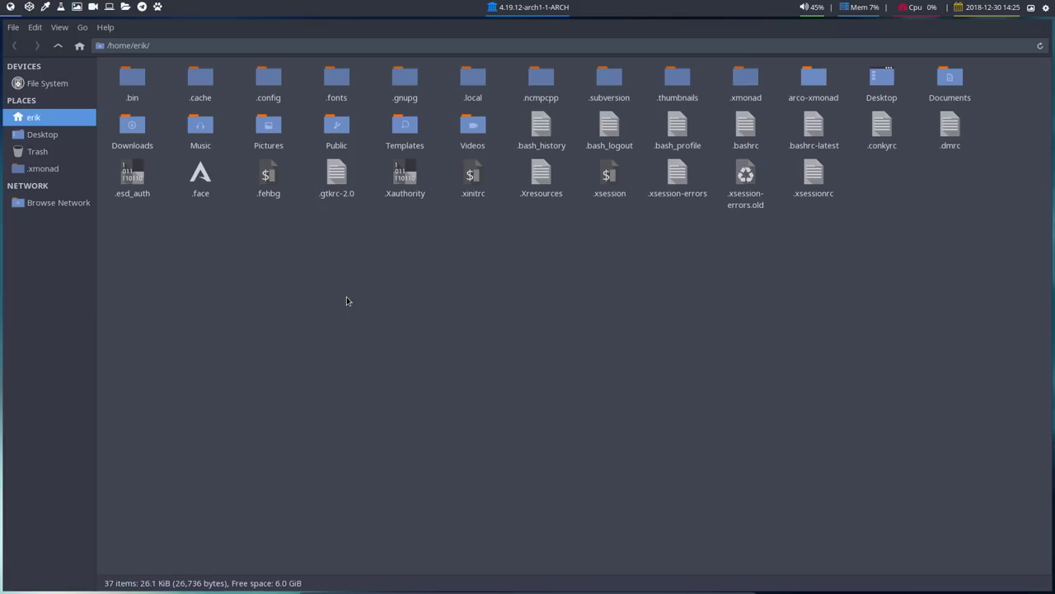
key(super+q)
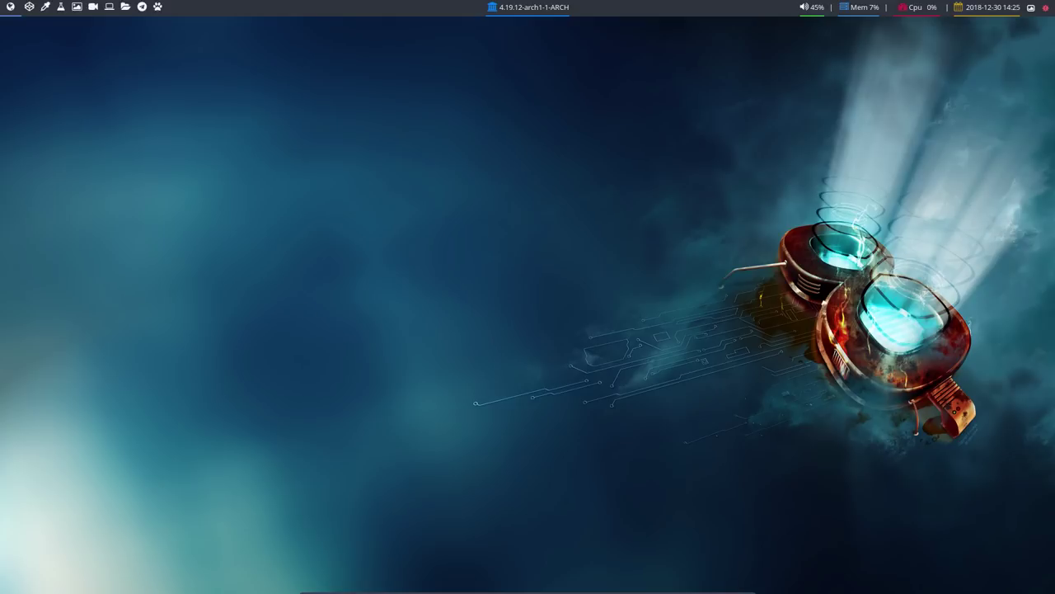
key(super+0)
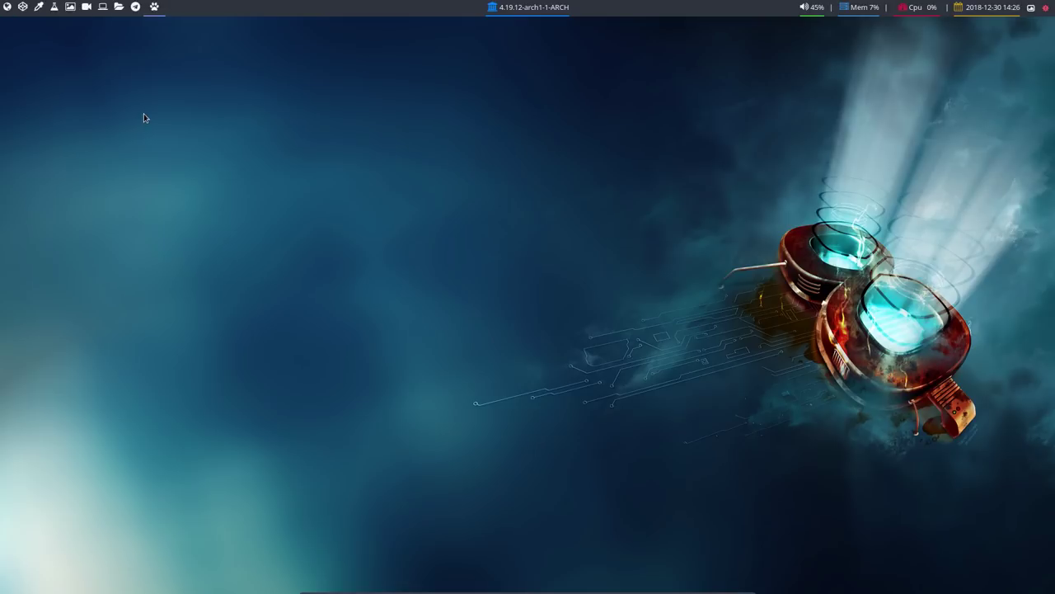
key(super+Return)
Run the update, skel and bupskel commands, then close the terminal
text(update)
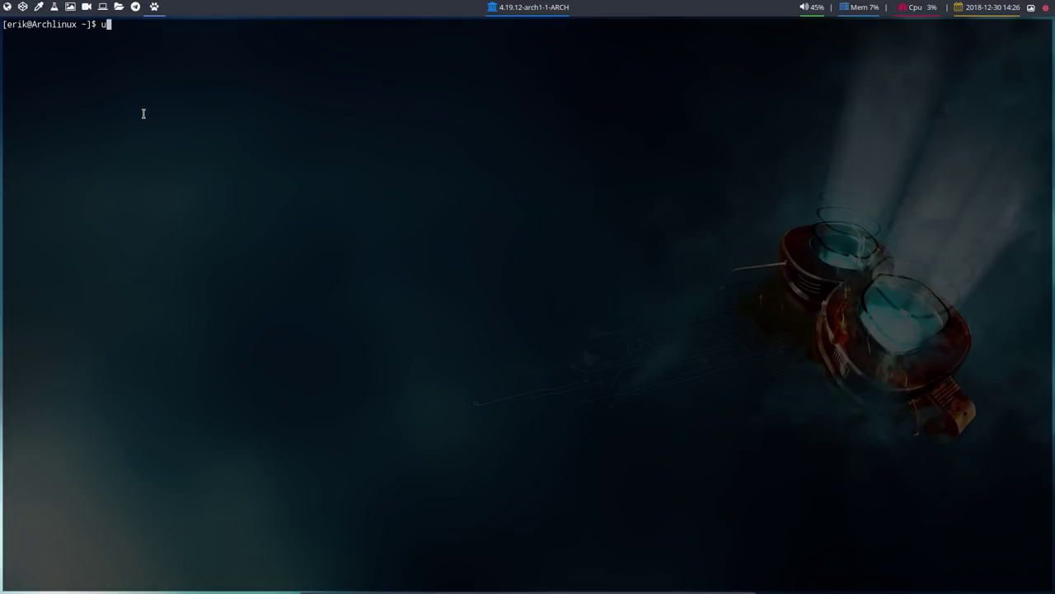
key(Return)
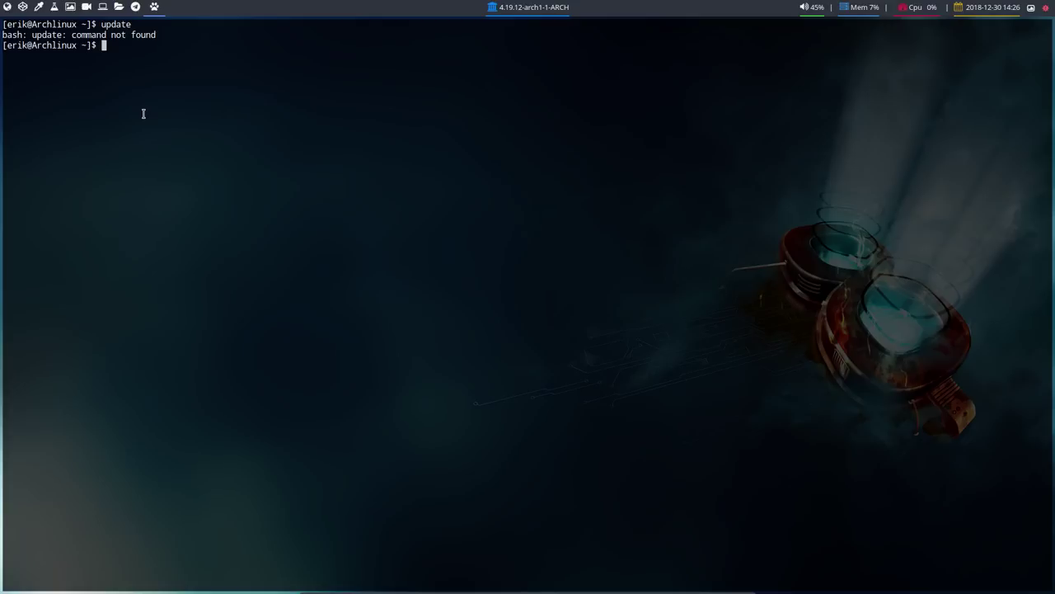
text(skel)
key(Return)
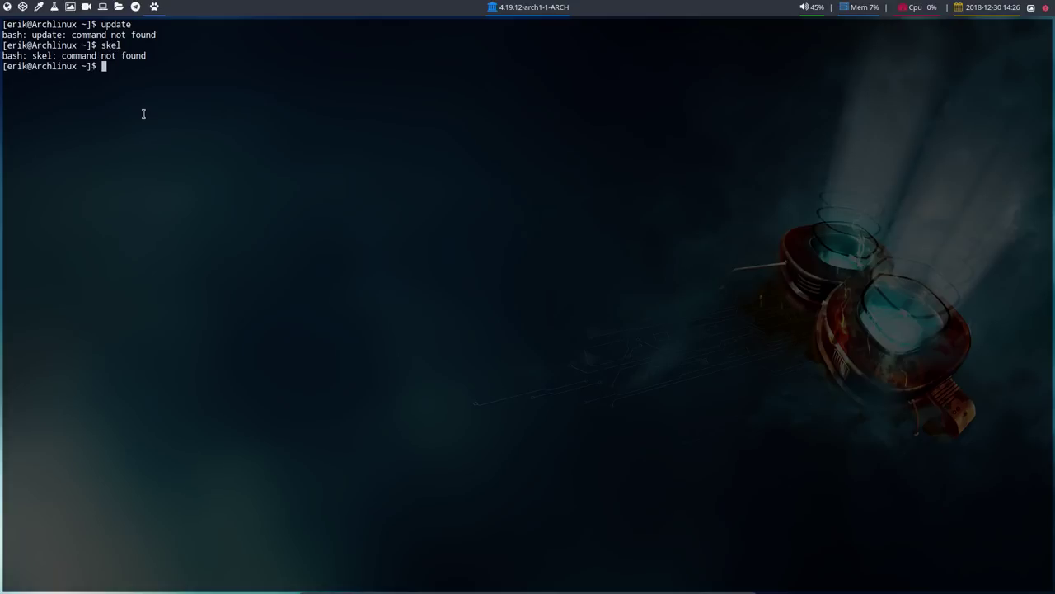
text(bupskel)
key(Return)
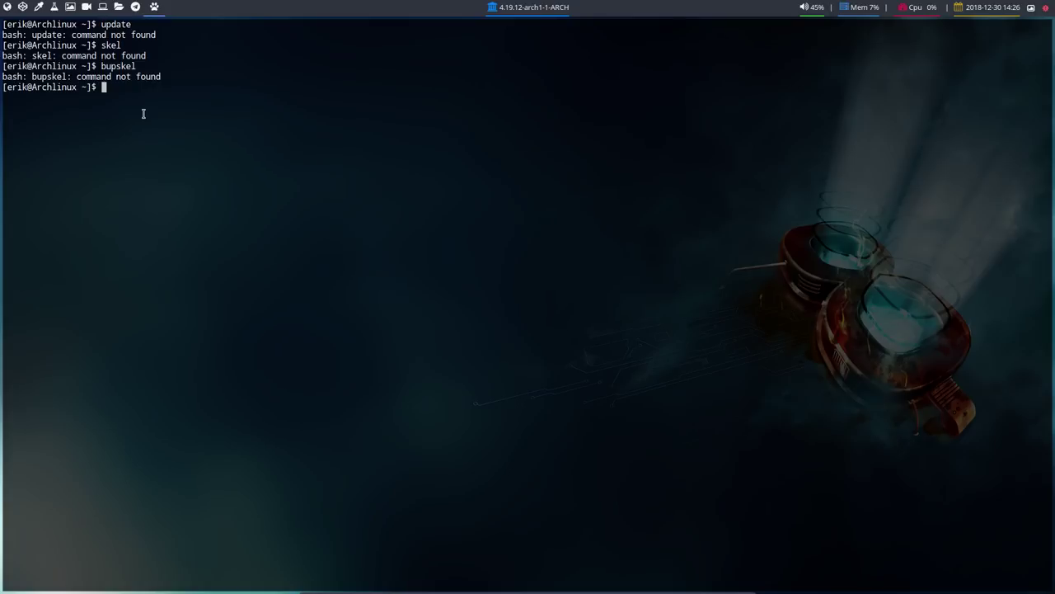
key(F12)
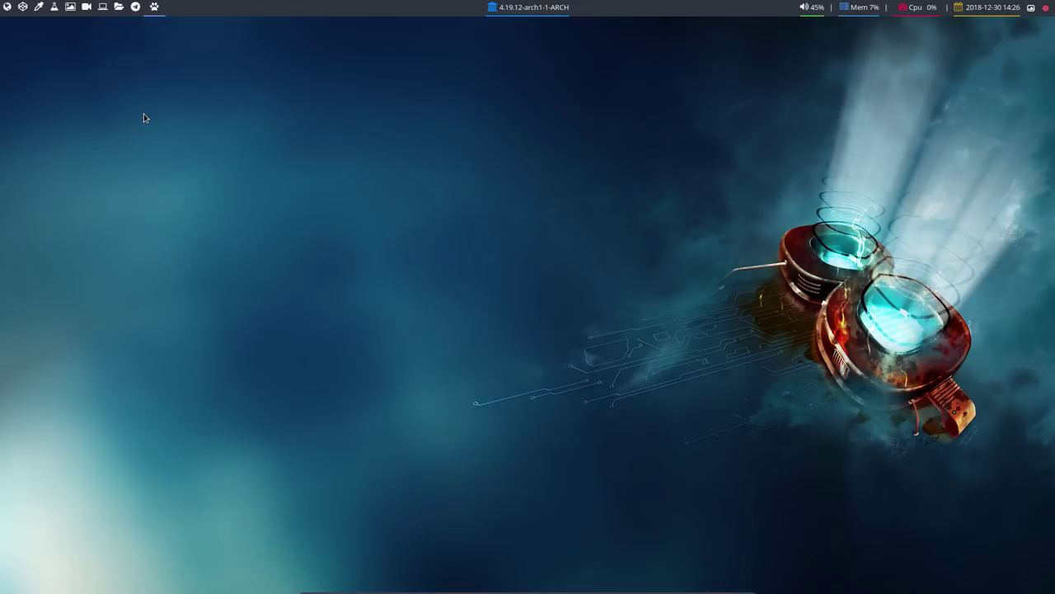
Run neofetch in the F12 drop-down terminal, hide it, and open Thunar at home
key(F12)
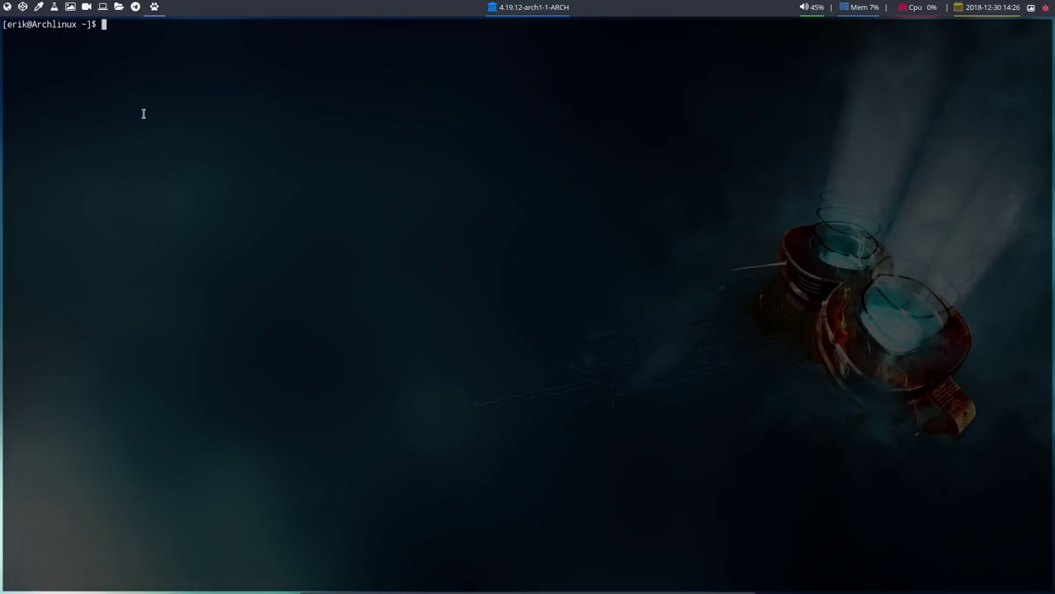
text(neofetch)
key(Return)
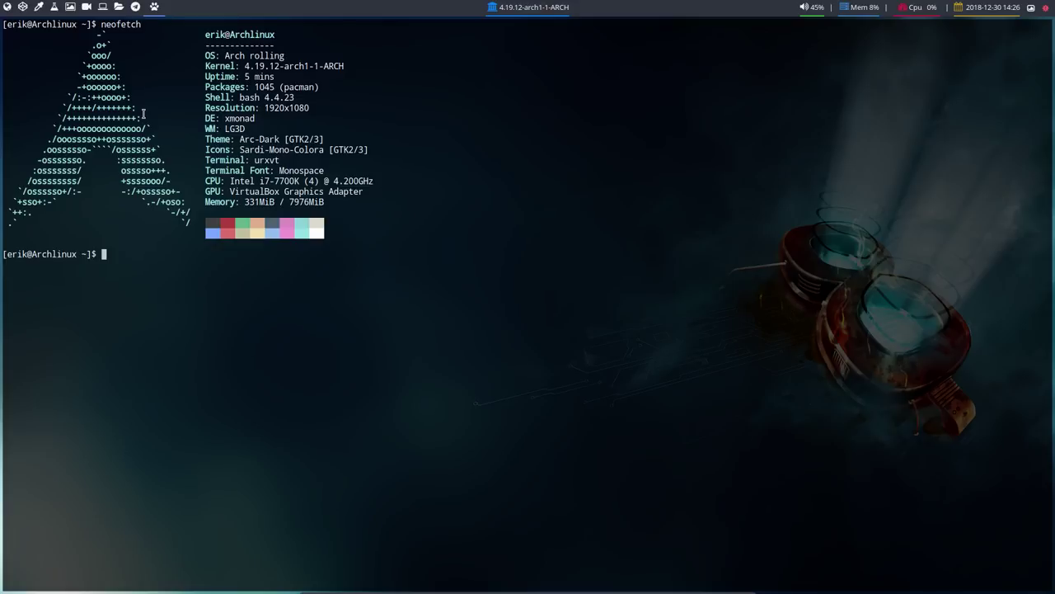
key(super+shift+c)
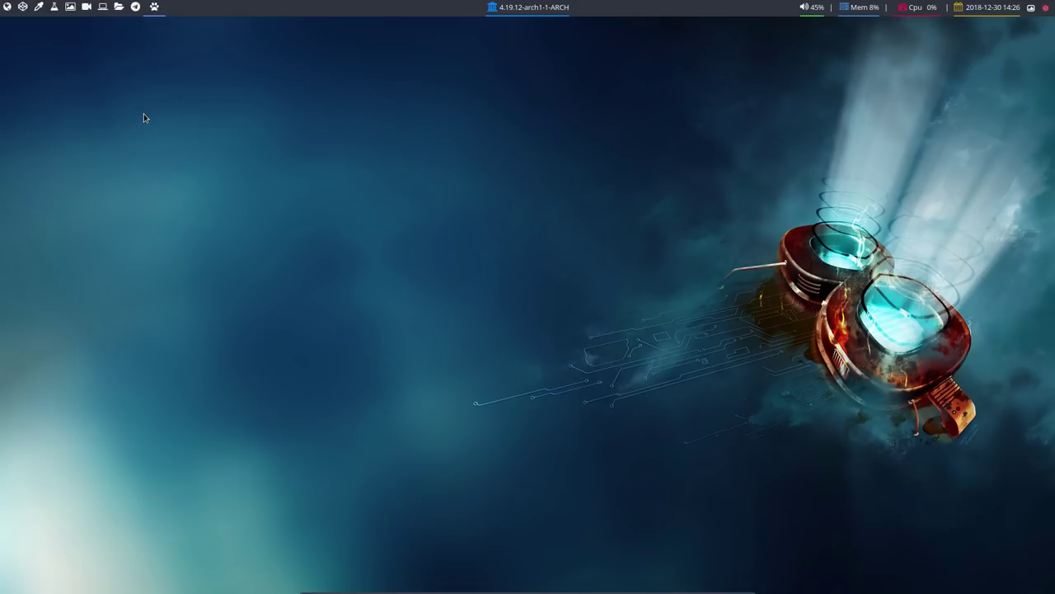
key(super+shift+Return)
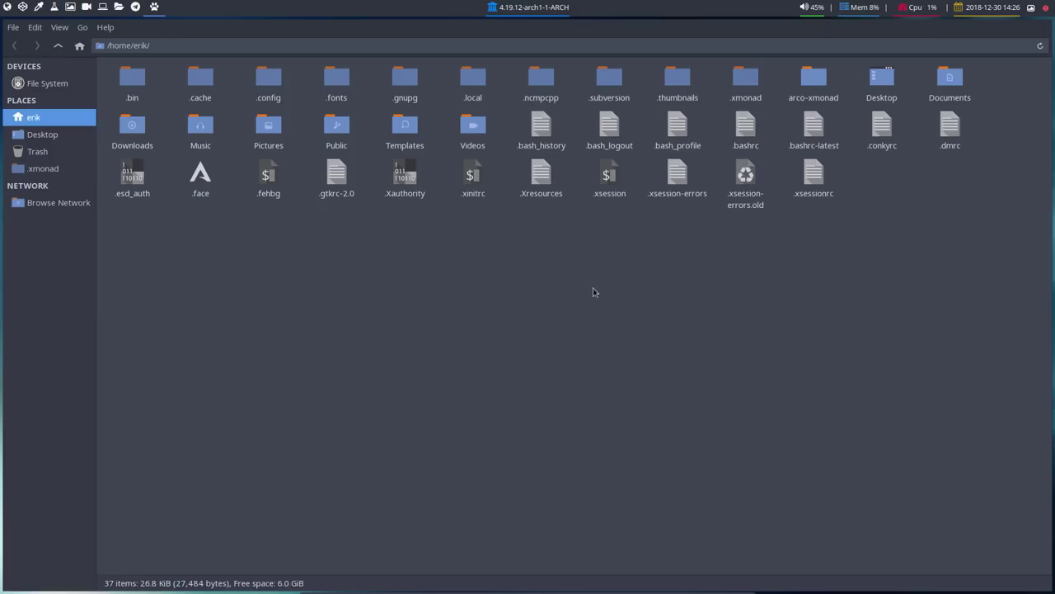
Compare .bashrc with .bashrc-latest side by side in Meld
click(745, 125)
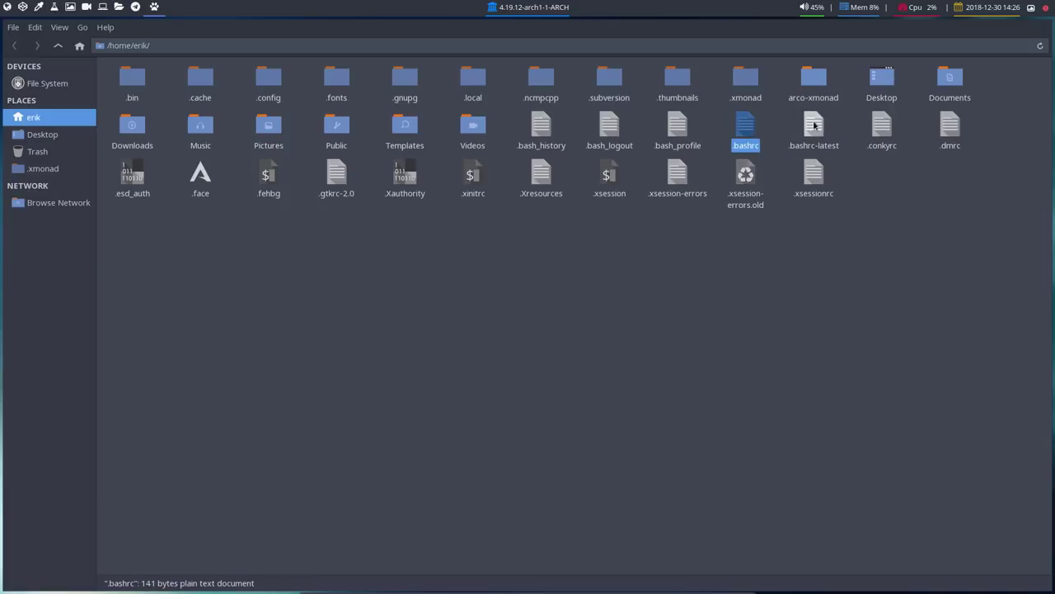
ctrl+click(813, 125)
right_click(752, 129)
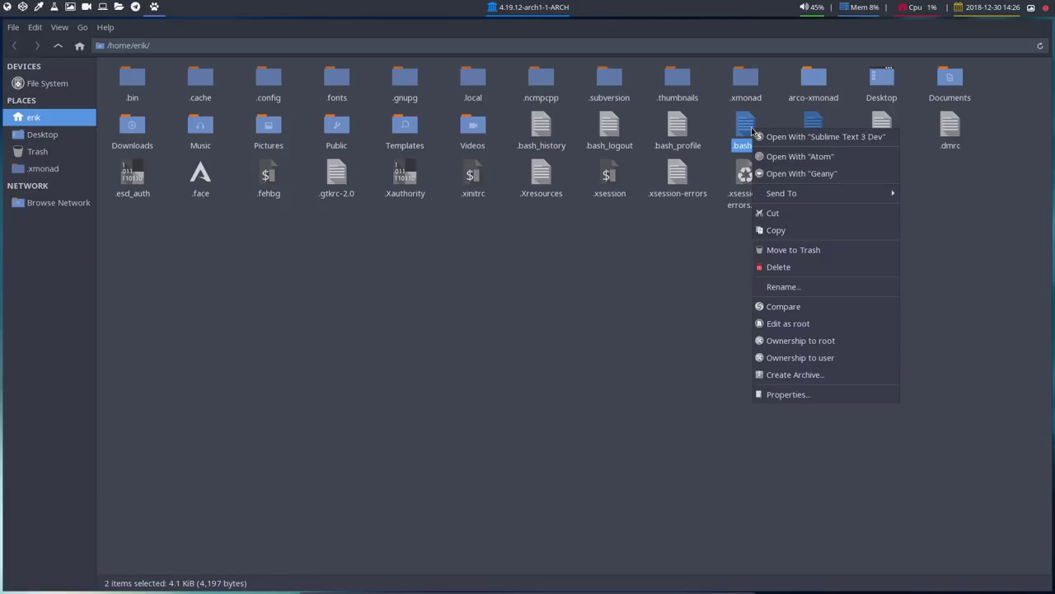
click(784, 307)
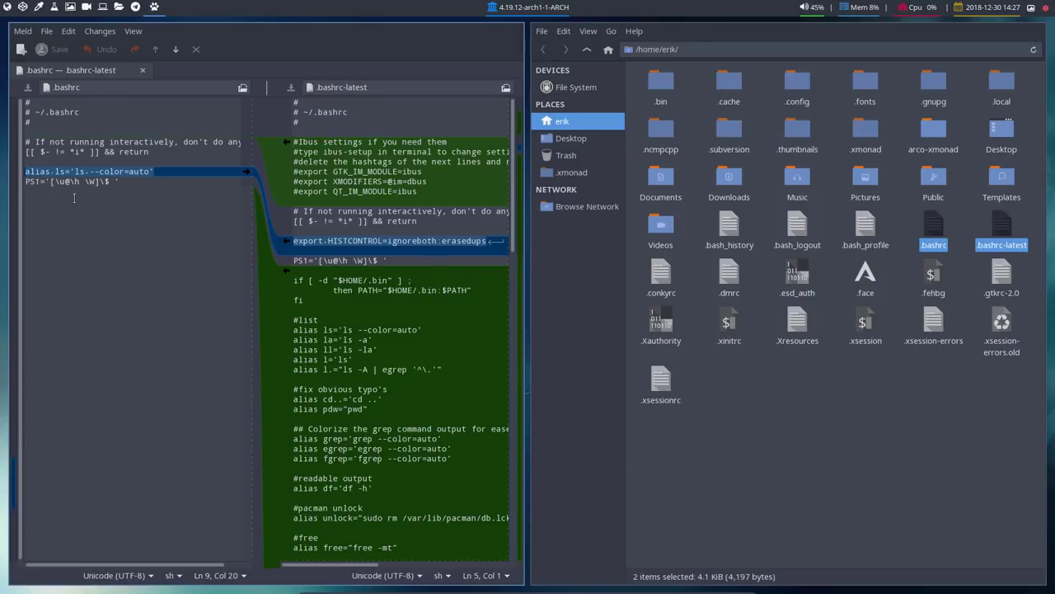
scroll(359, 440, down, 20)
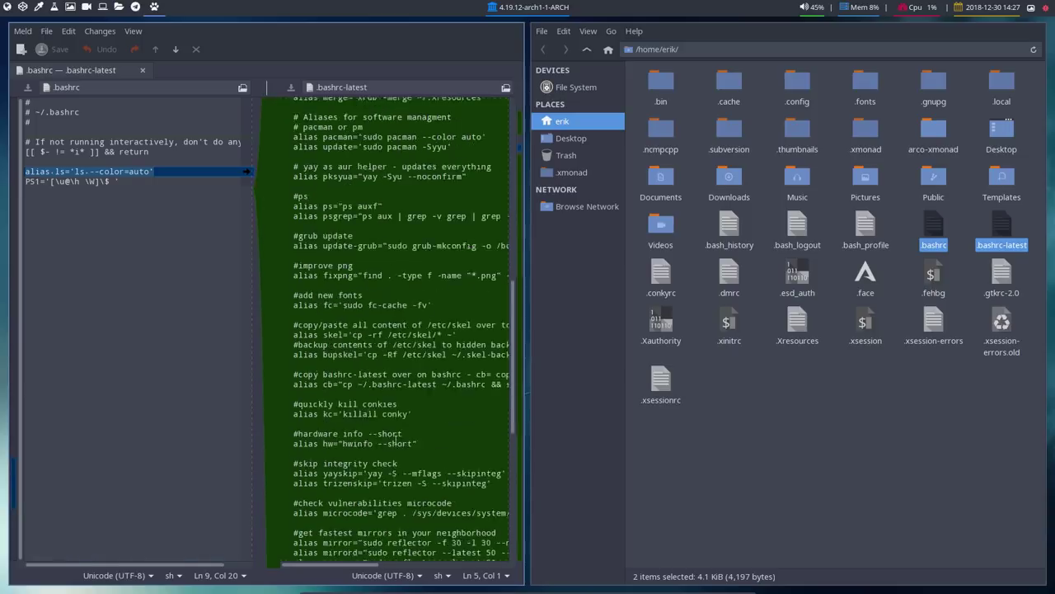
scroll(396, 439, up, 2)
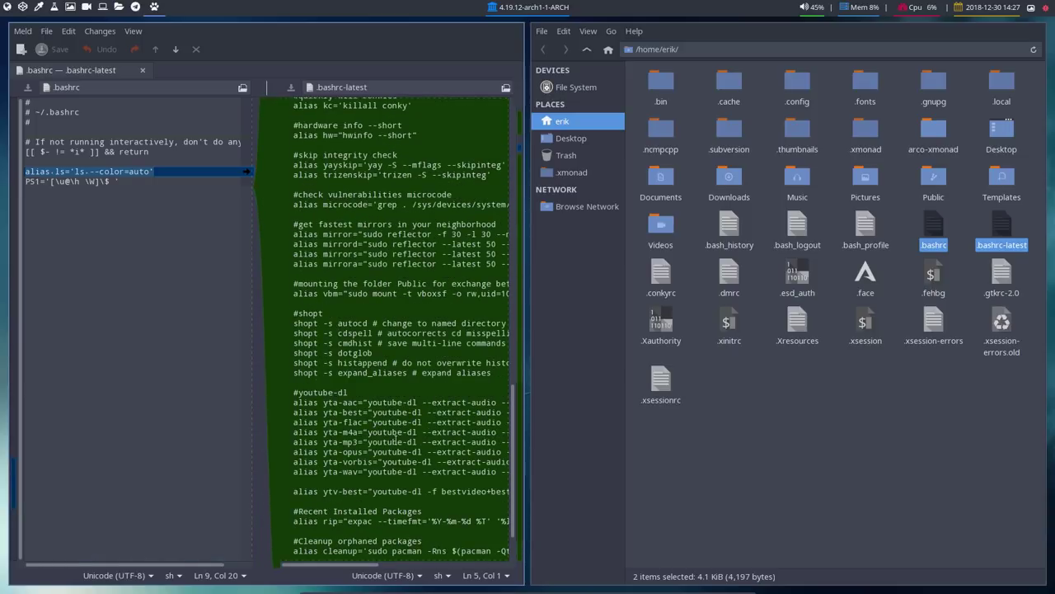
scroll(396, 441, up, 15)
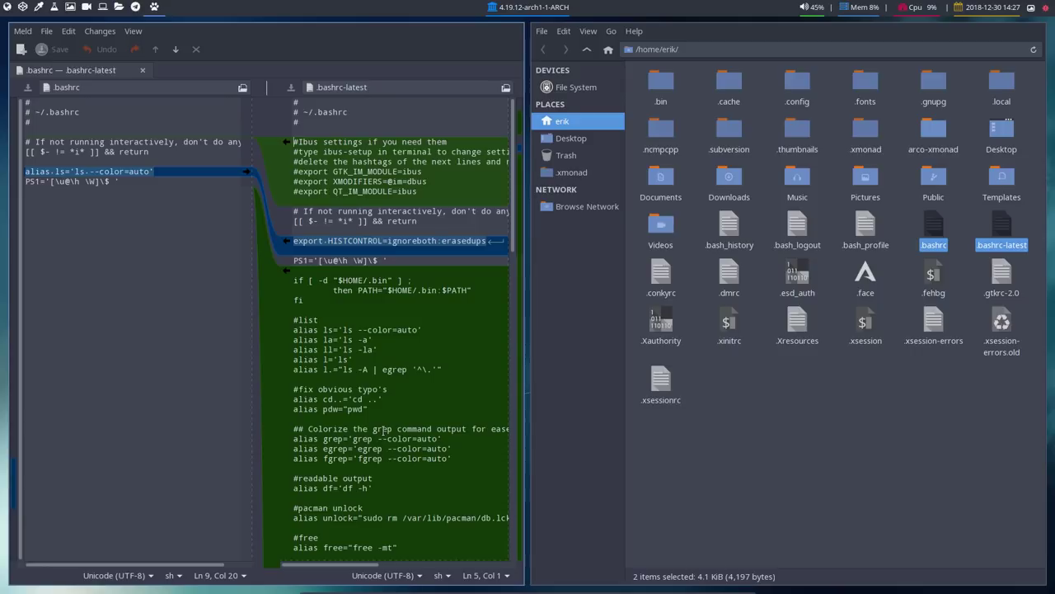
Replace .bashrc's contents with the .bashrc-latest text and save it when closing the comparison
click(358, 221)
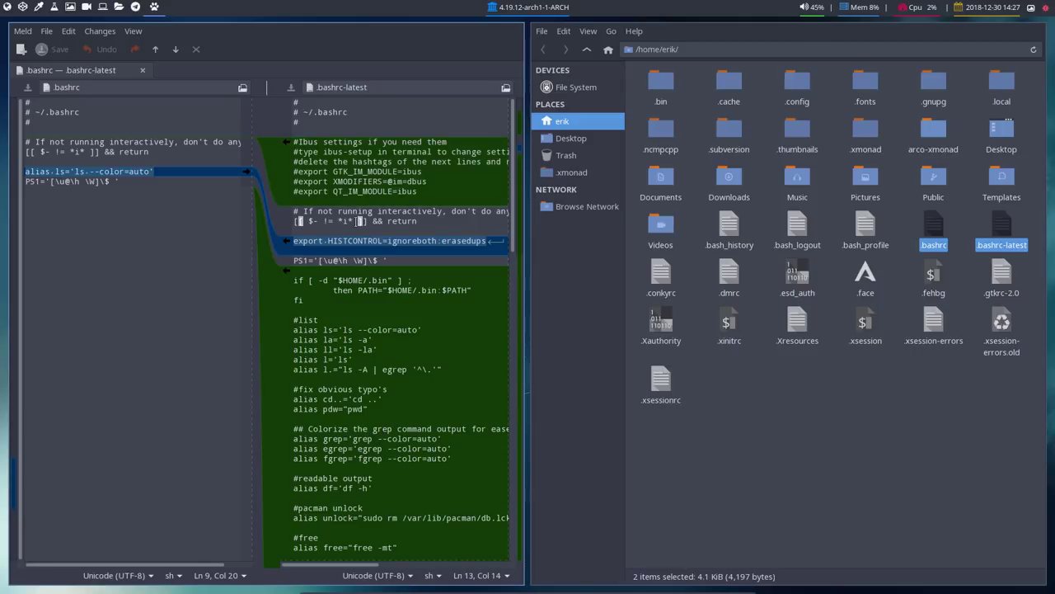
key(ctrl+a)
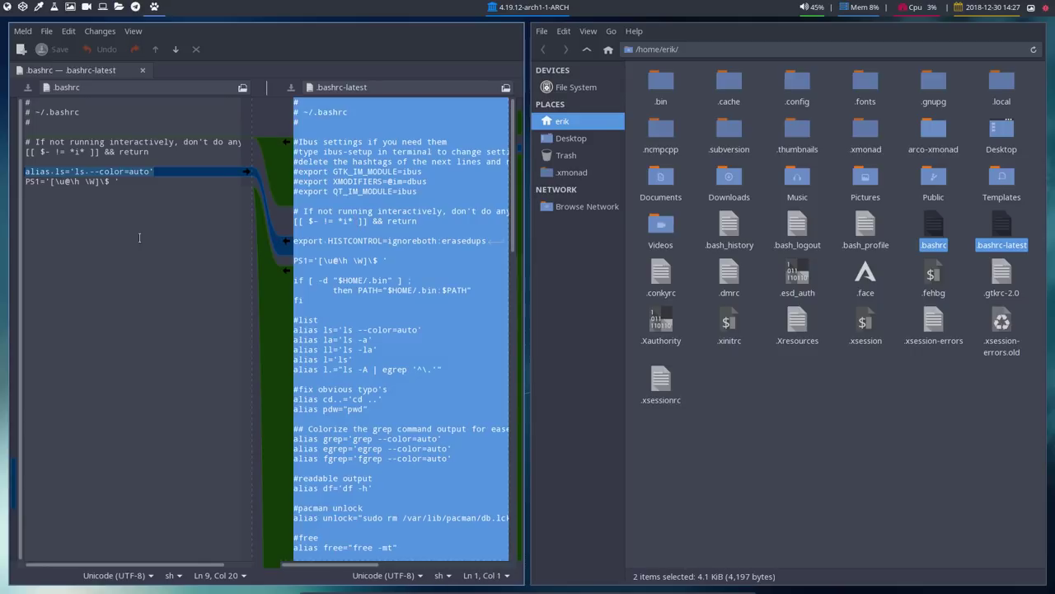
click(140, 238)
key(ctrl+a)
key(Delete)
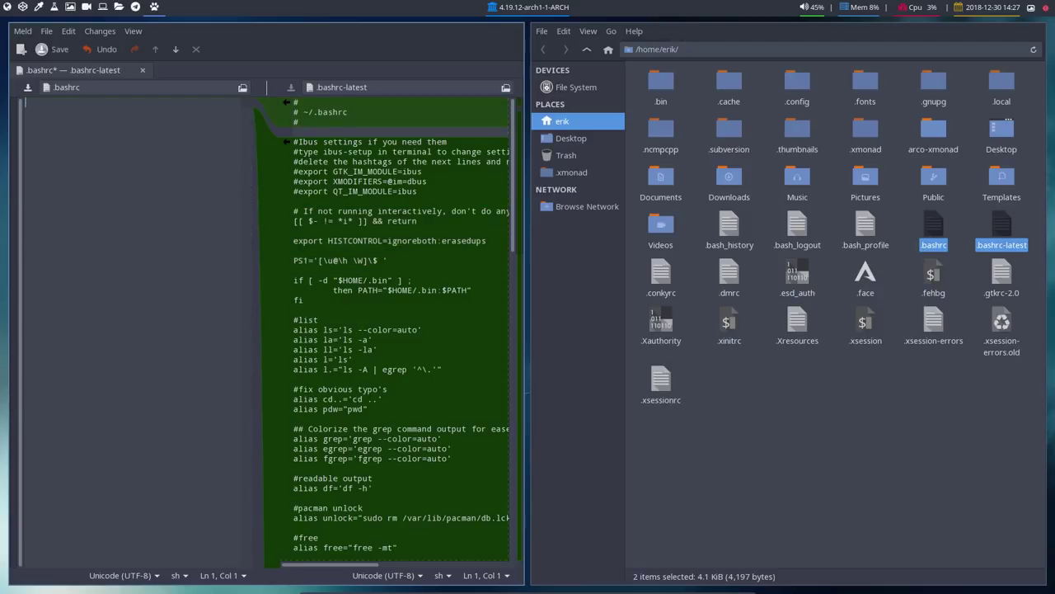
key(ctrl+v)
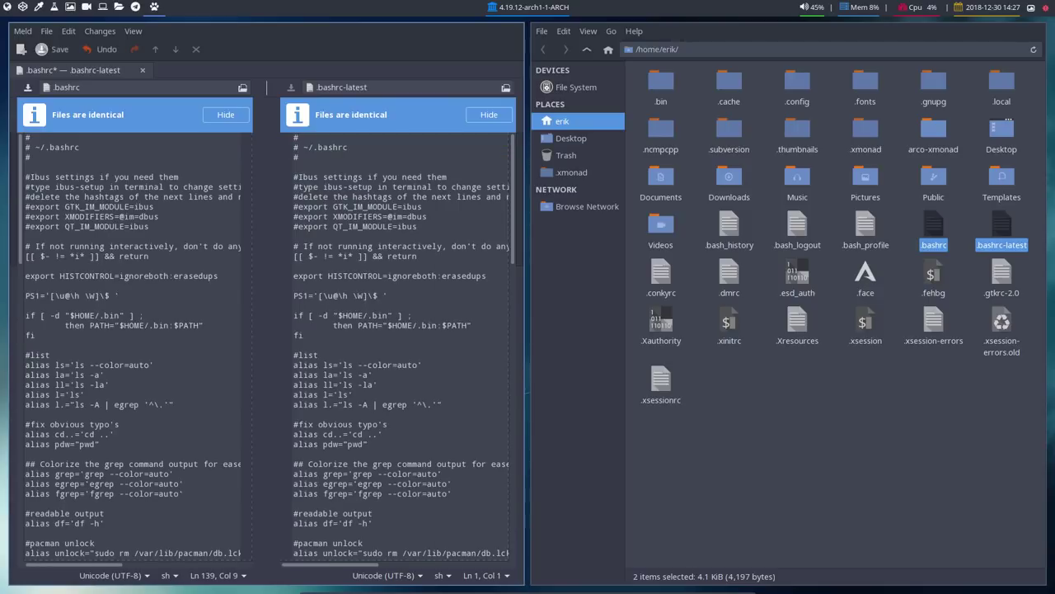
click(142, 70)
click(350, 344)
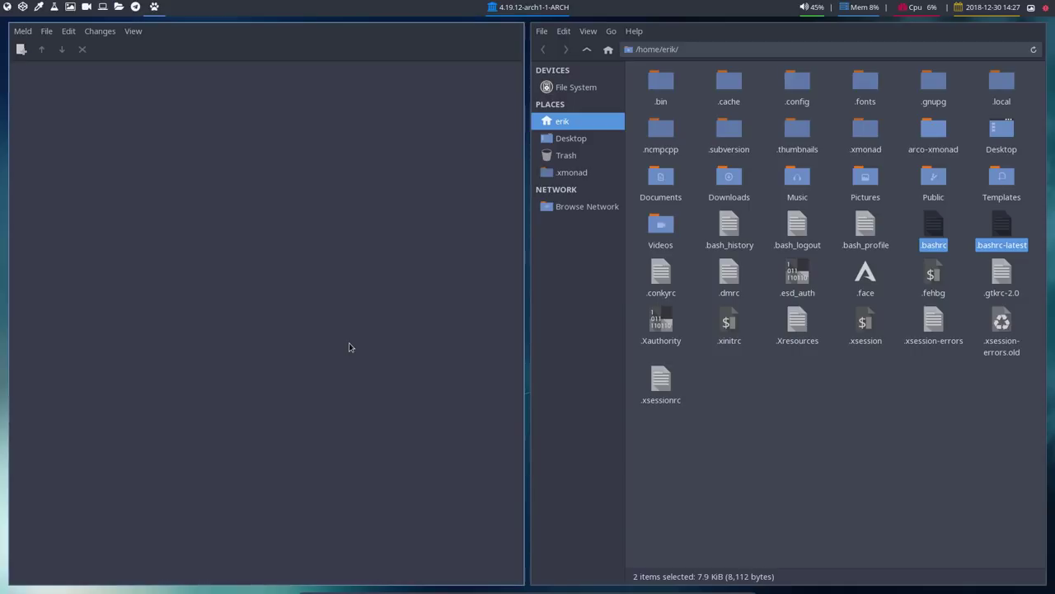
Close the empty comparison window and check the sizes of .bashrc and .bashrc-latest
key(ctrl+q)
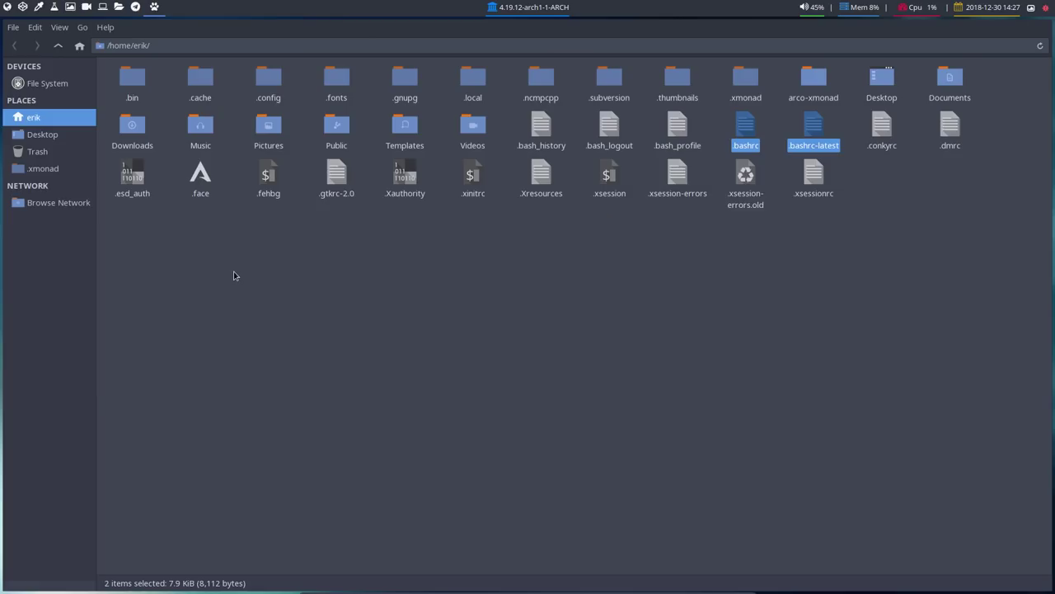
click(752, 261)
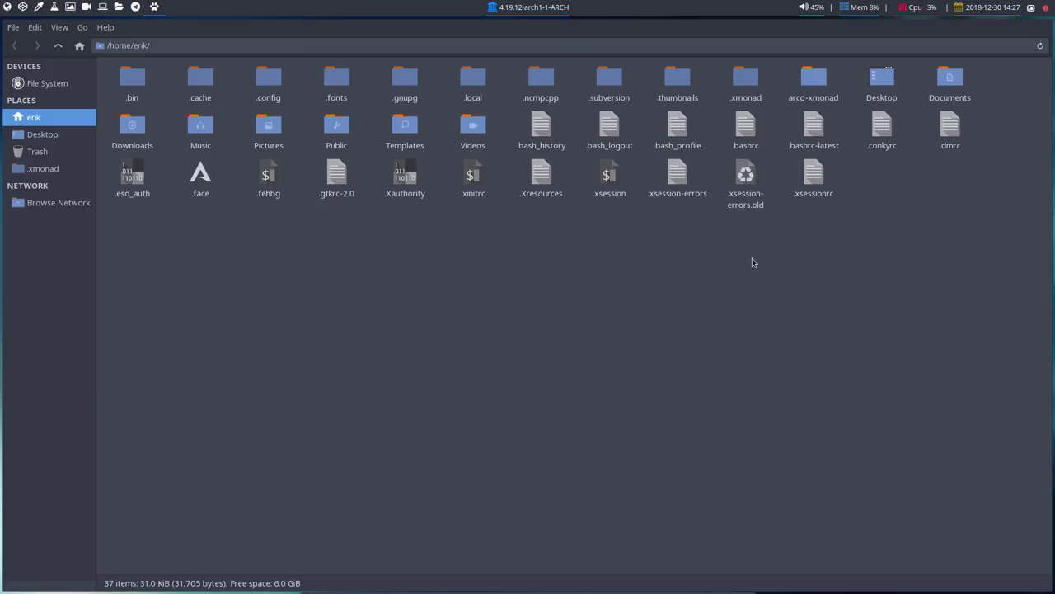
click(820, 125)
click(751, 129)
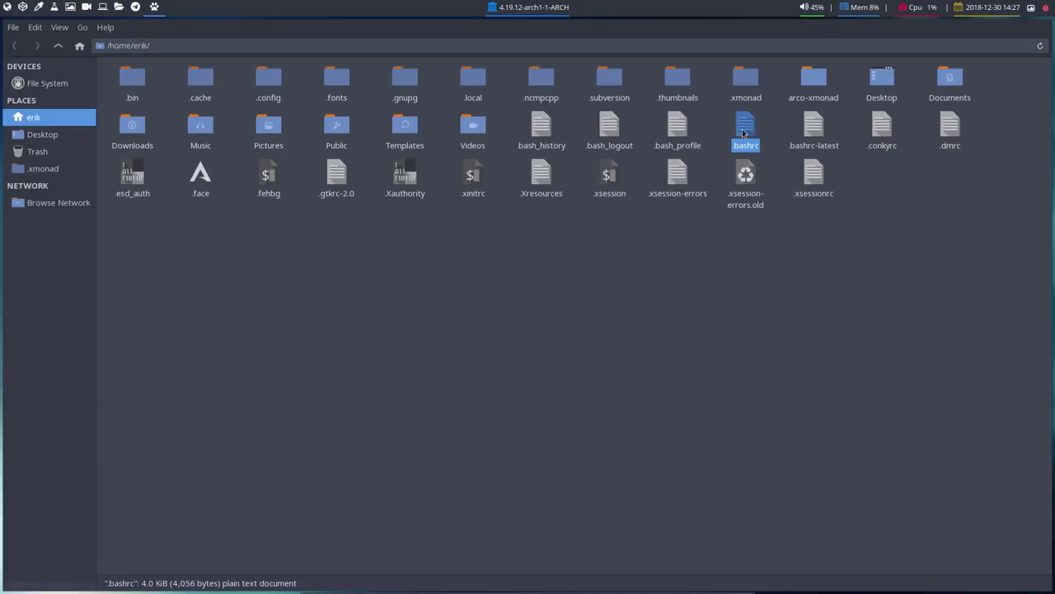
Browse to /etc and add the skel folder to the Places sidebar
click(45, 83)
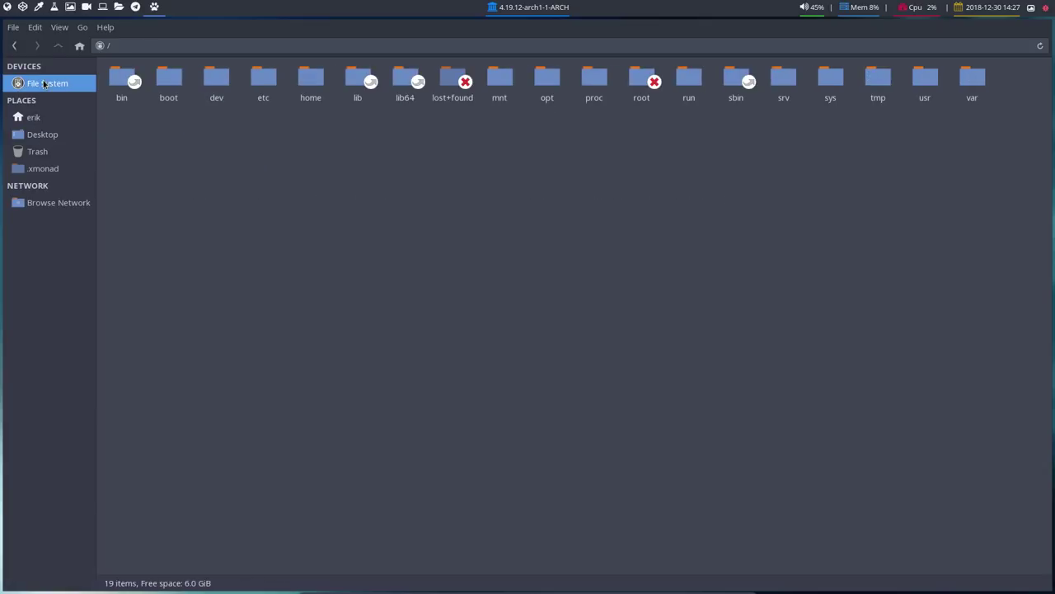
double_click(264, 82)
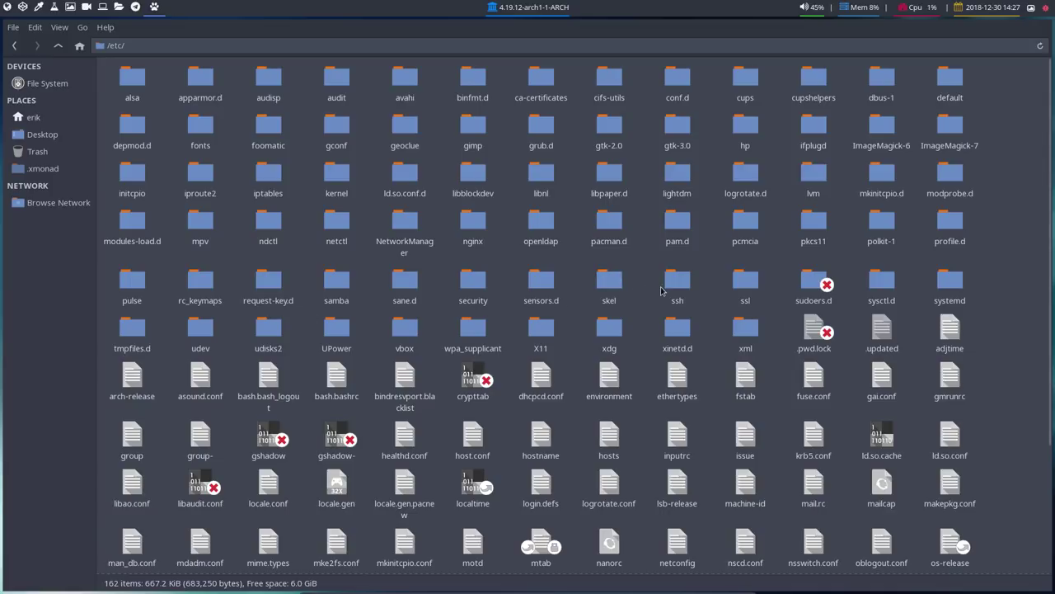
drag(612, 285, 47, 186)
Go to the skel bookmark and open its .bashrc in Sublime Text
click(46, 187)
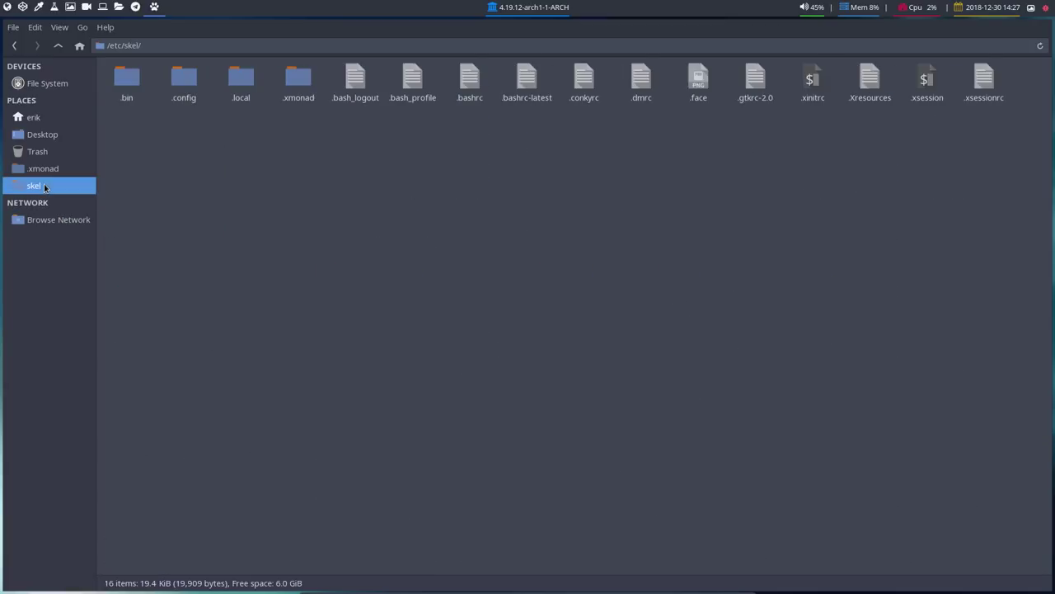
click(471, 83)
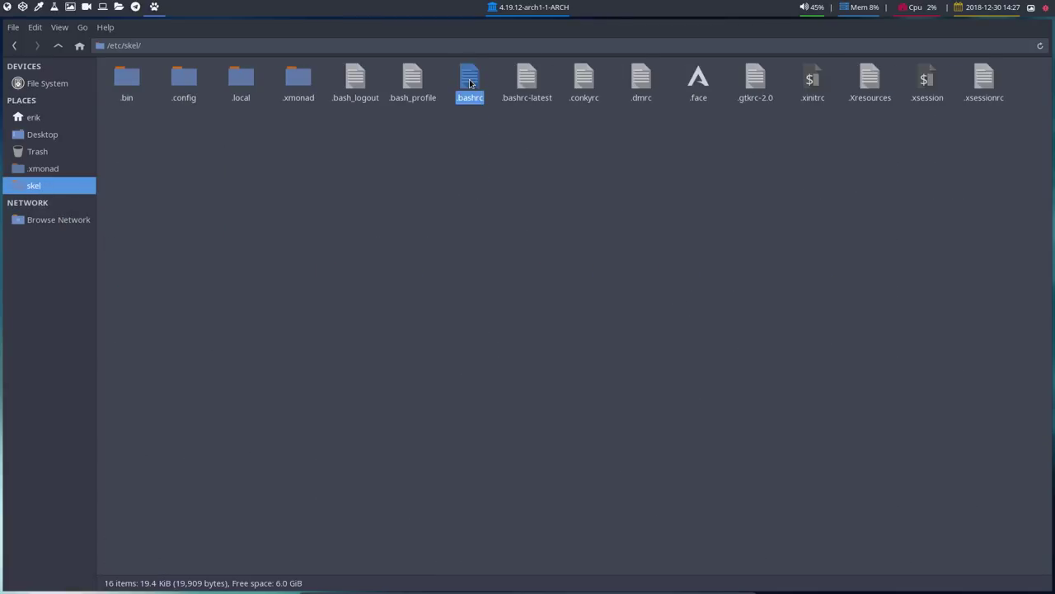
double_click(471, 83)
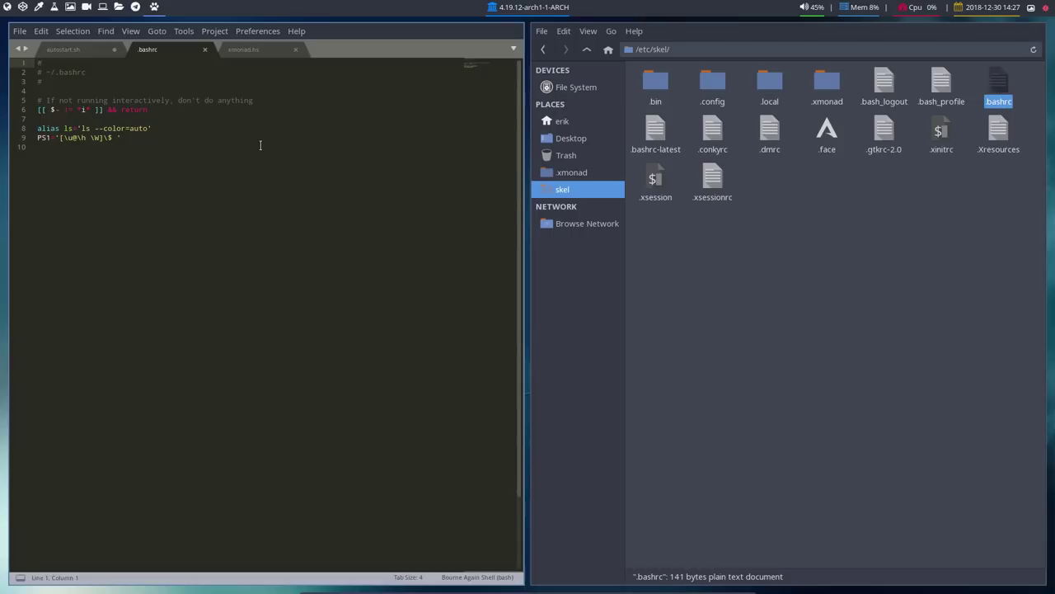
Replace the /etc/skel .bashrc contents with the full text of .bashrc-latest
click(260, 145)
key(ctrl+a)
key(BackSpace)
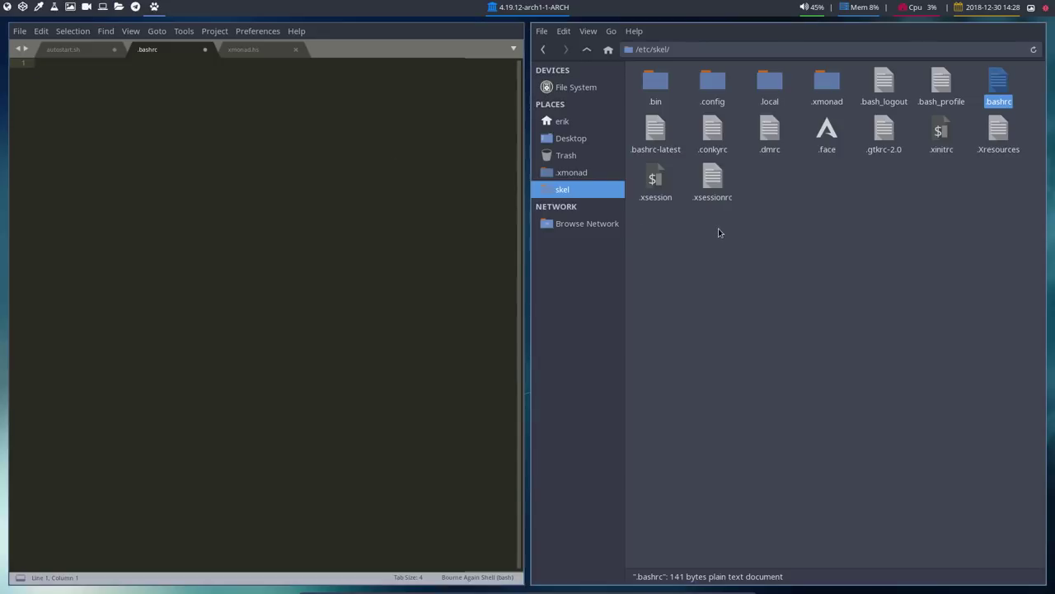
double_click(656, 129)
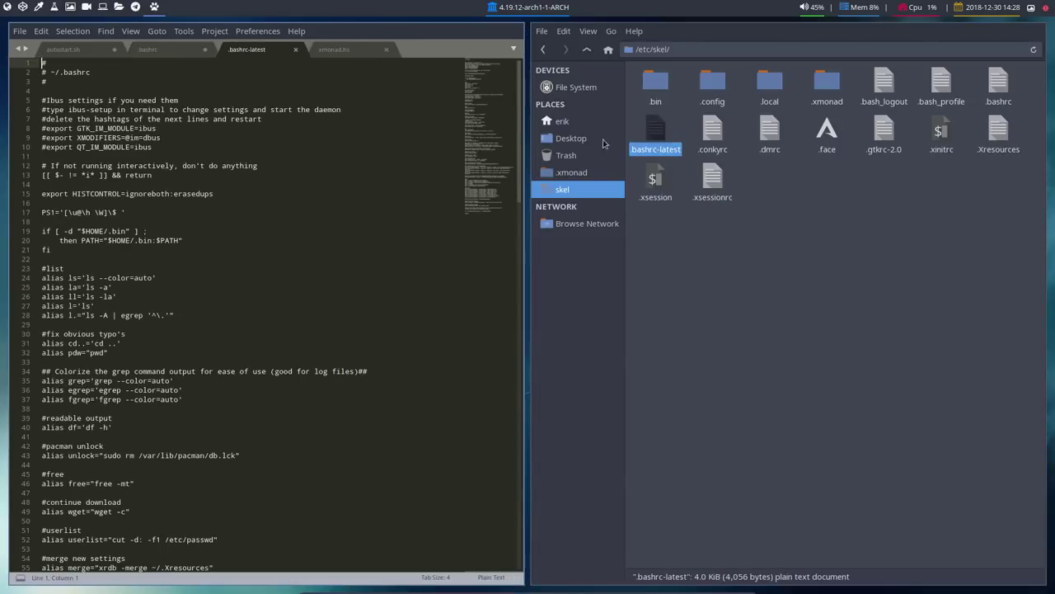
key(ctrl+a)
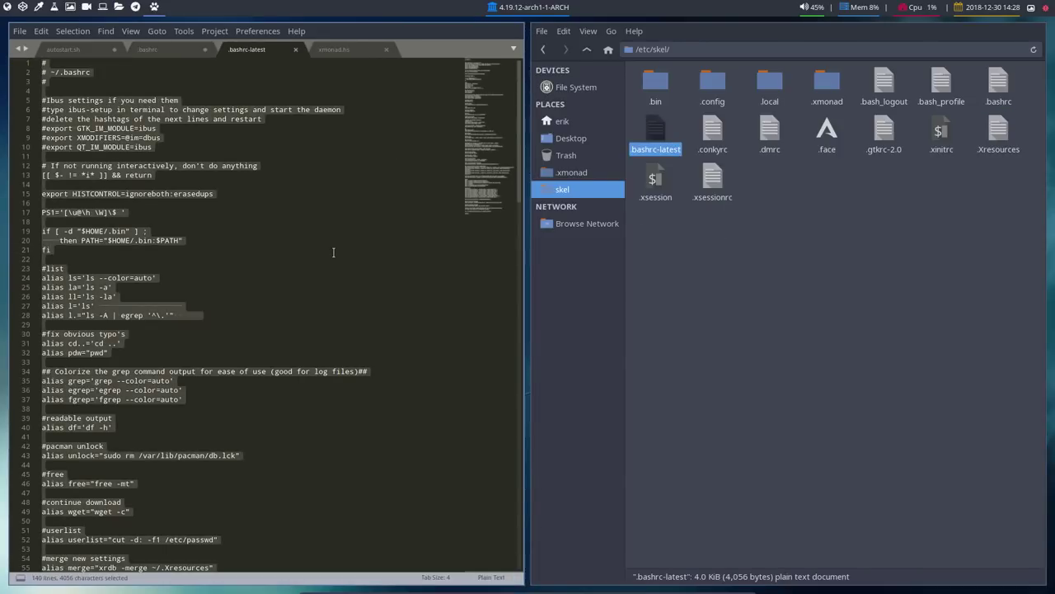
key(ctrl+c)
click(169, 51)
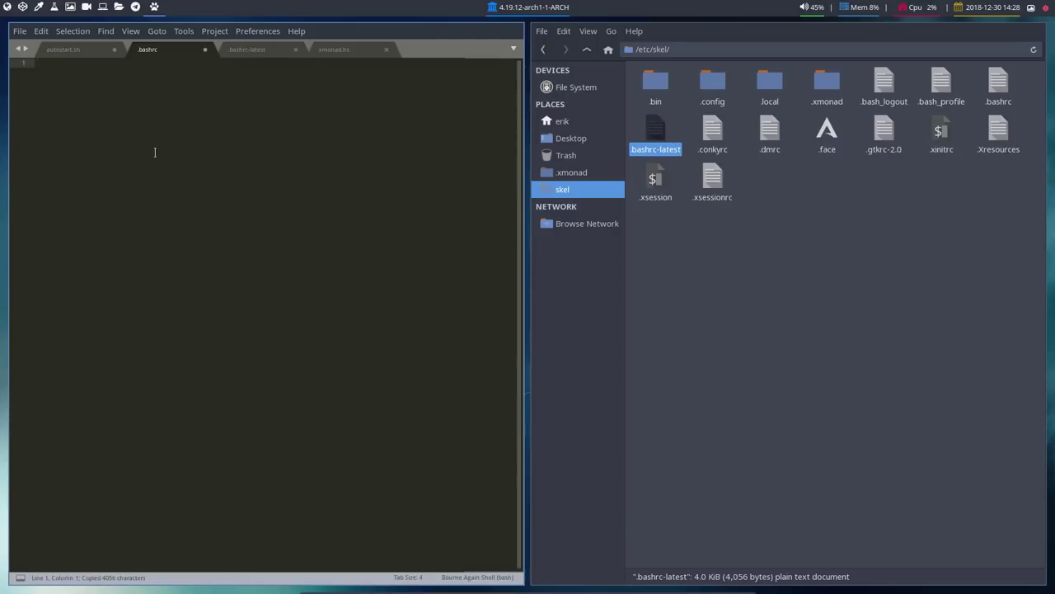
key(ctrl+v)
Save the updated .bashrc, authorising with the administrator password
key(ctrl+s)
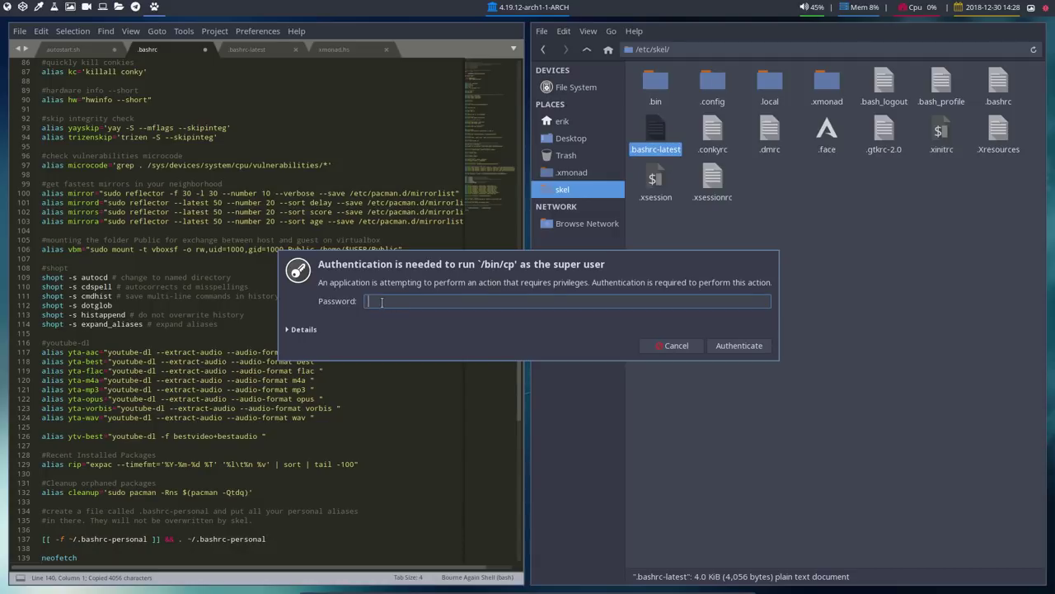
text(***)
key(Return)
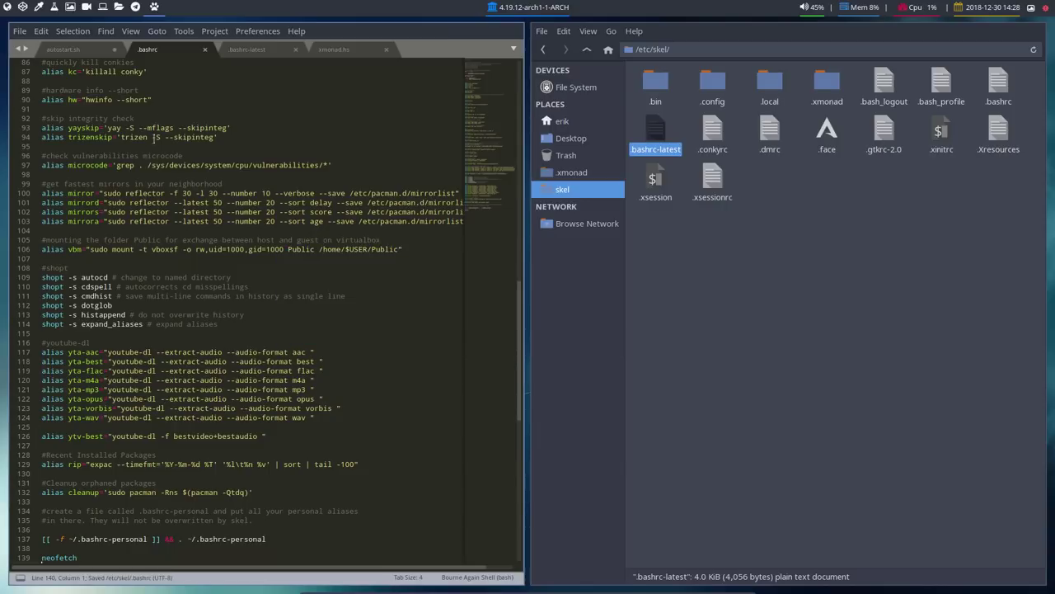
Close all open files, discarding the autostart.sh edits, and close the empty editor window
click(206, 51)
click(207, 51)
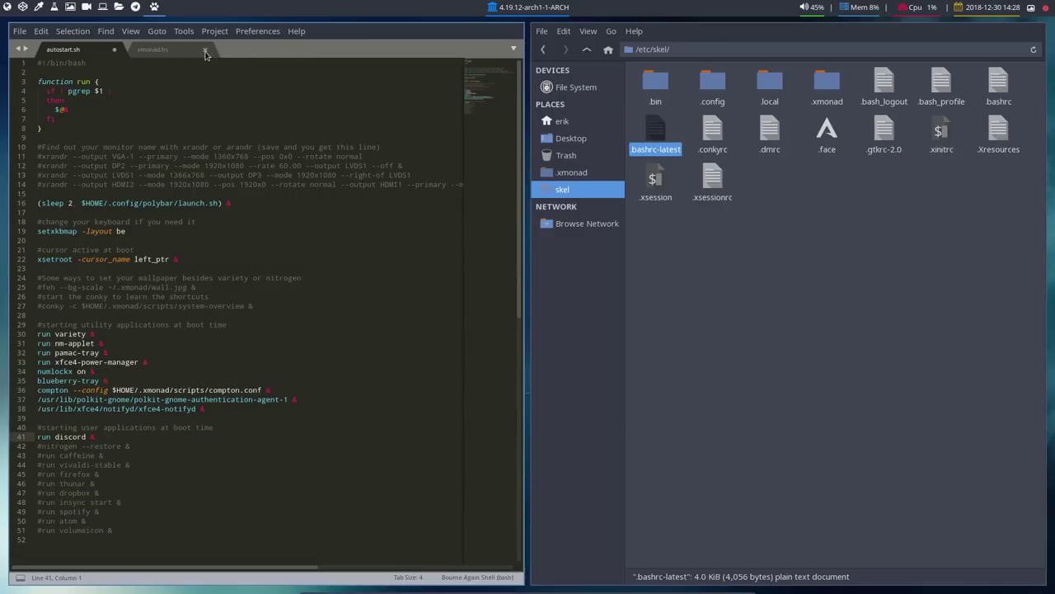
click(206, 51)
click(114, 49)
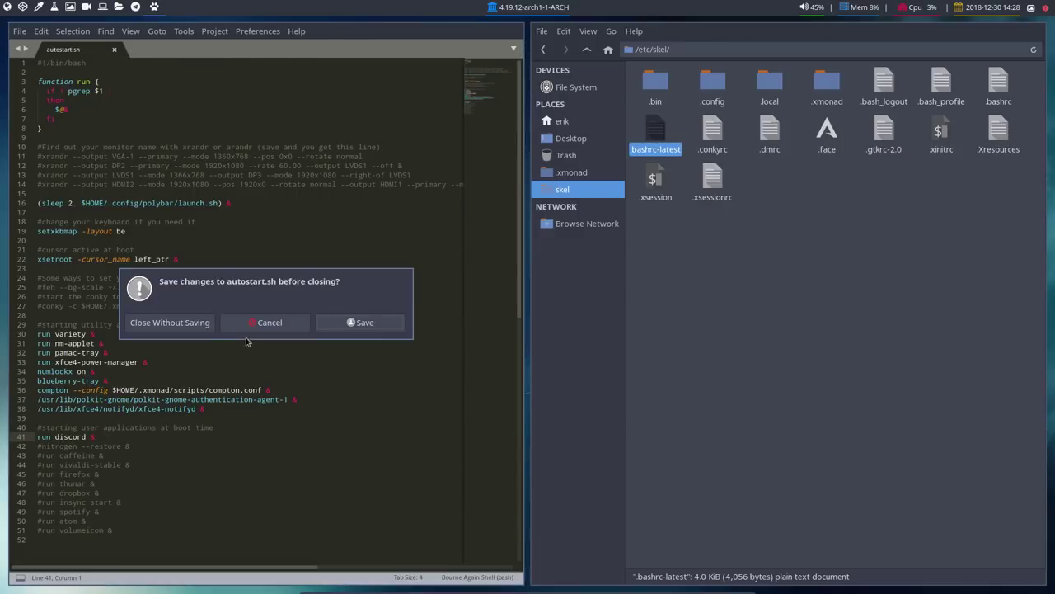
click(188, 323)
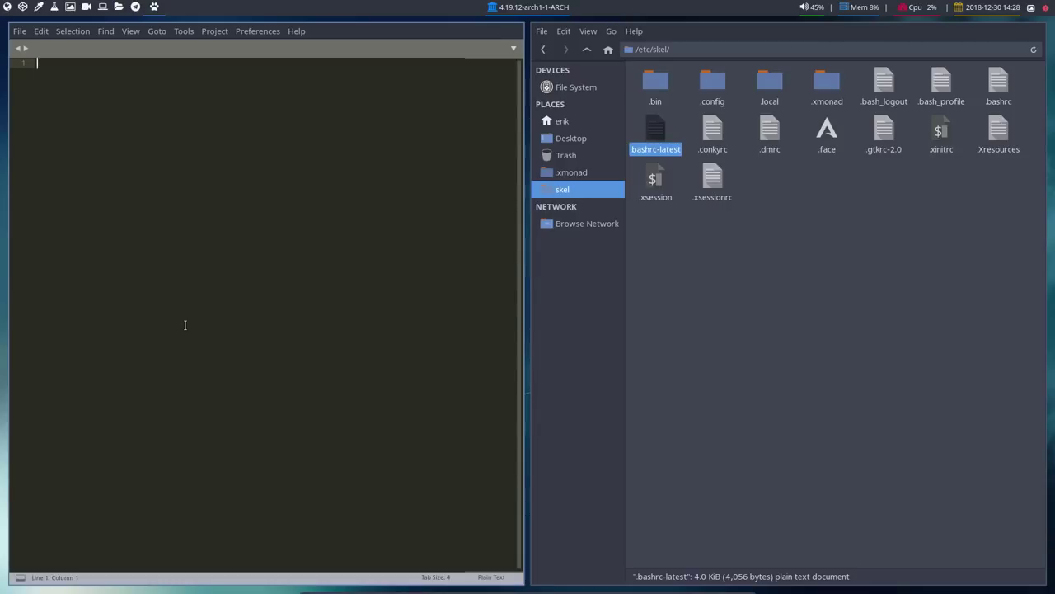
key(ctrl+w)
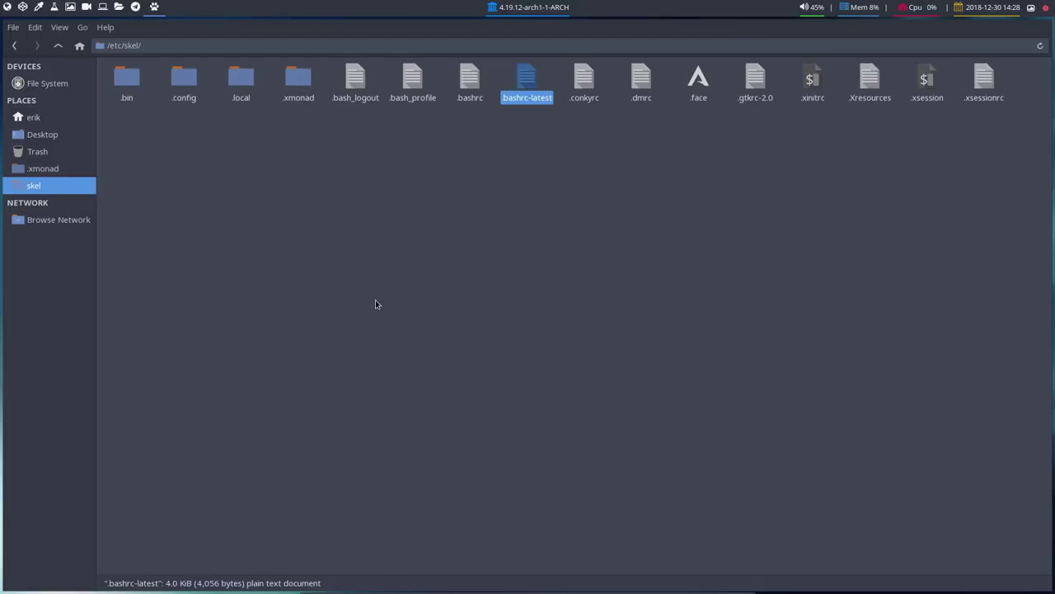
In the home folder, view .bashrc in the text editor and close it
click(37, 122)
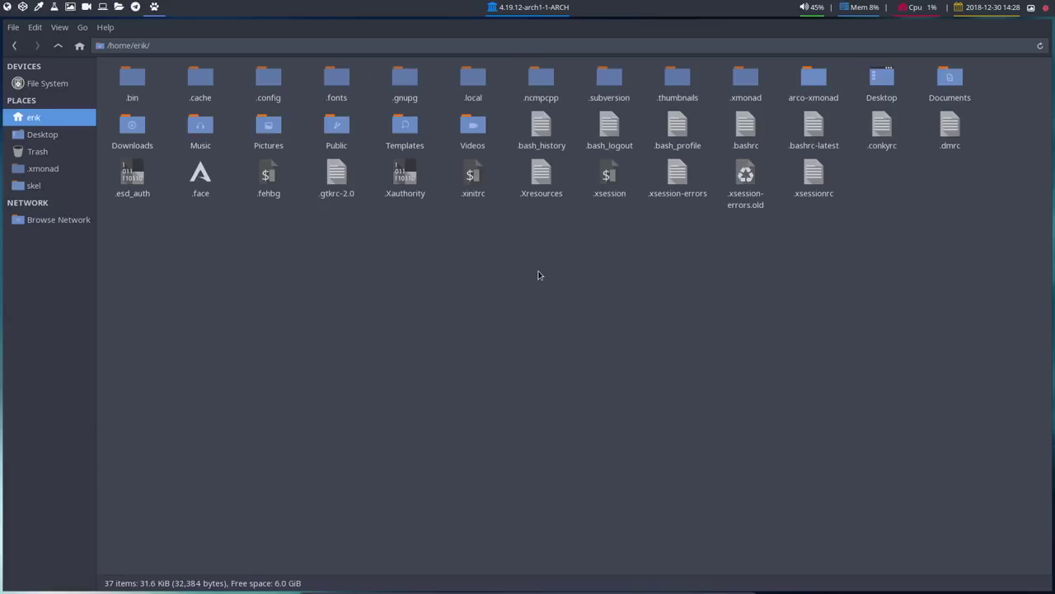
click(746, 130)
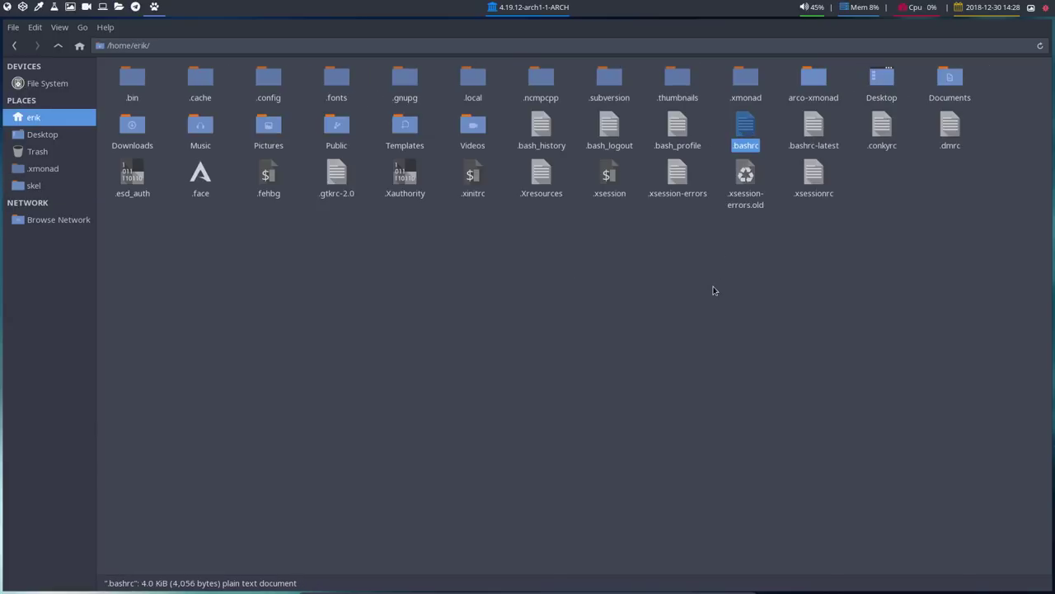
double_click(747, 130)
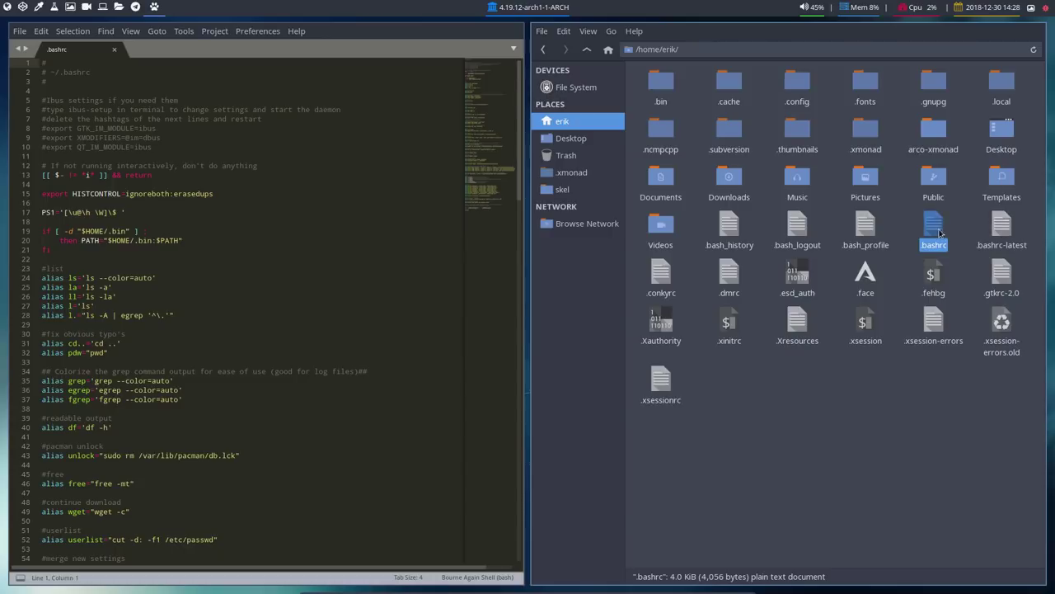
click(373, 278)
key(ctrl+q)
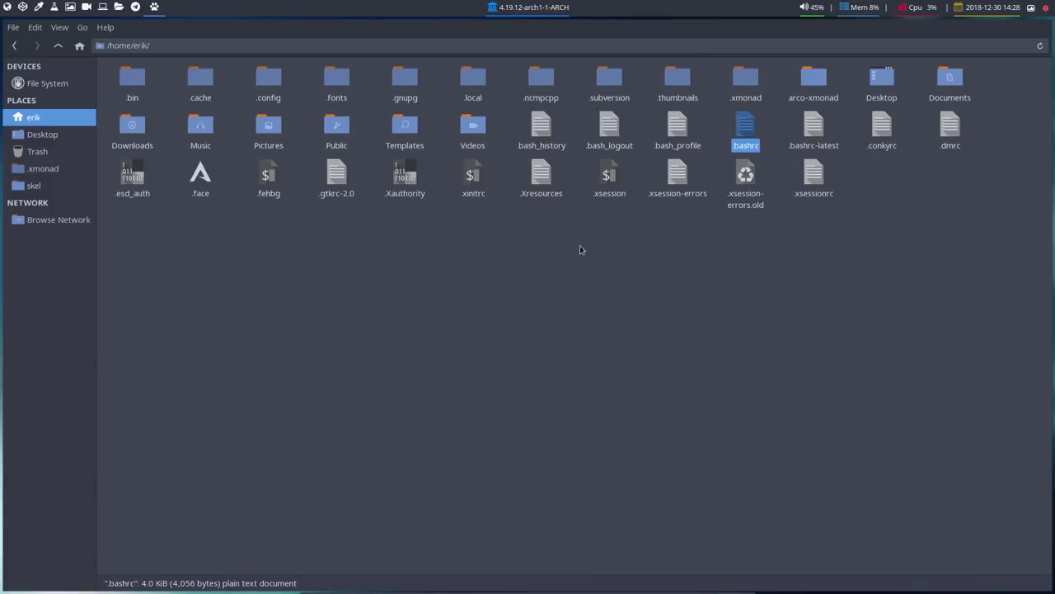
Compare .bashrc with .bashrc-latest in Meld, confirm they match, and close Meld
ctrl+click(809, 132)
right_click(810, 131)
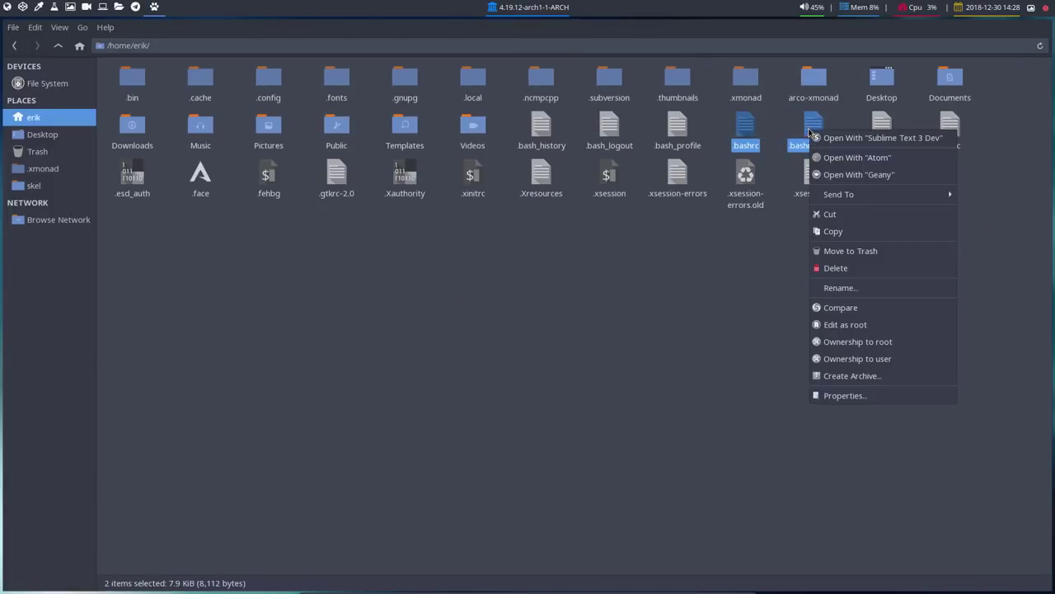
click(850, 306)
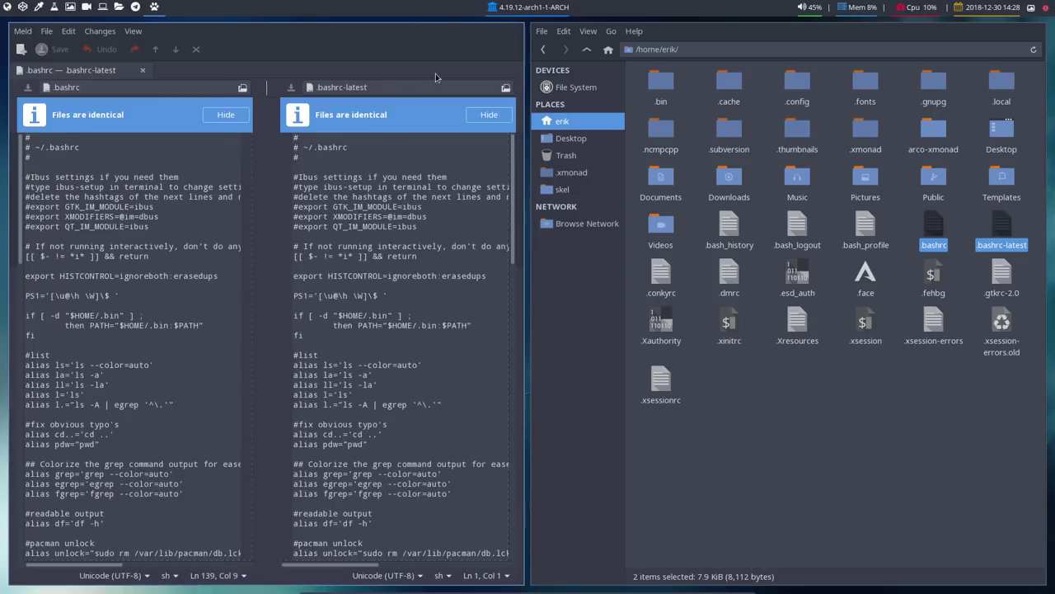
key(ctrl+q)
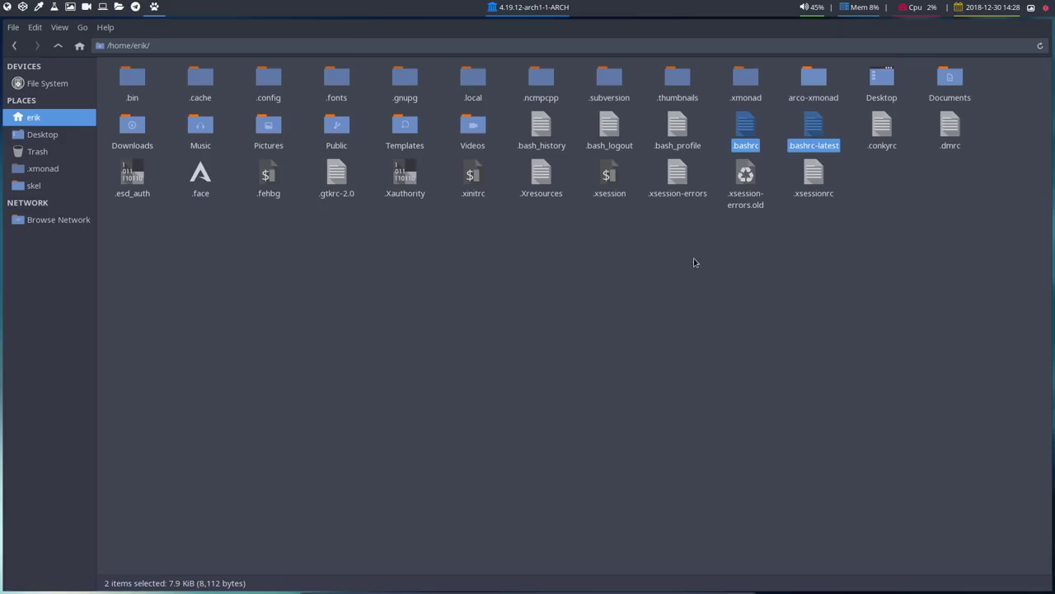
right_click(500, 310)
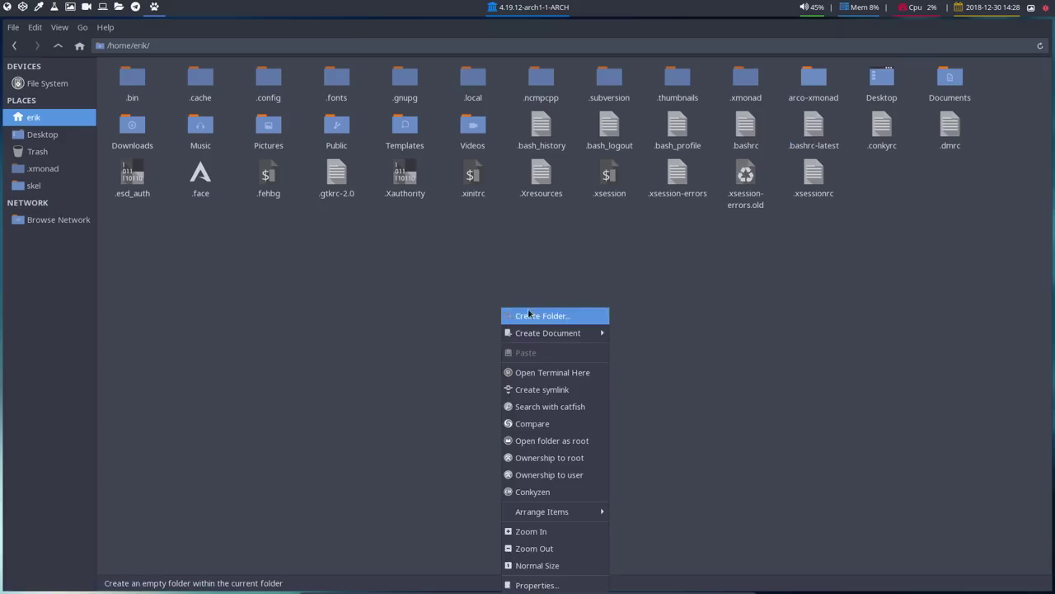
Open a terminal in the home folder, choosing RXVT Unicode as the emulator
click(557, 374)
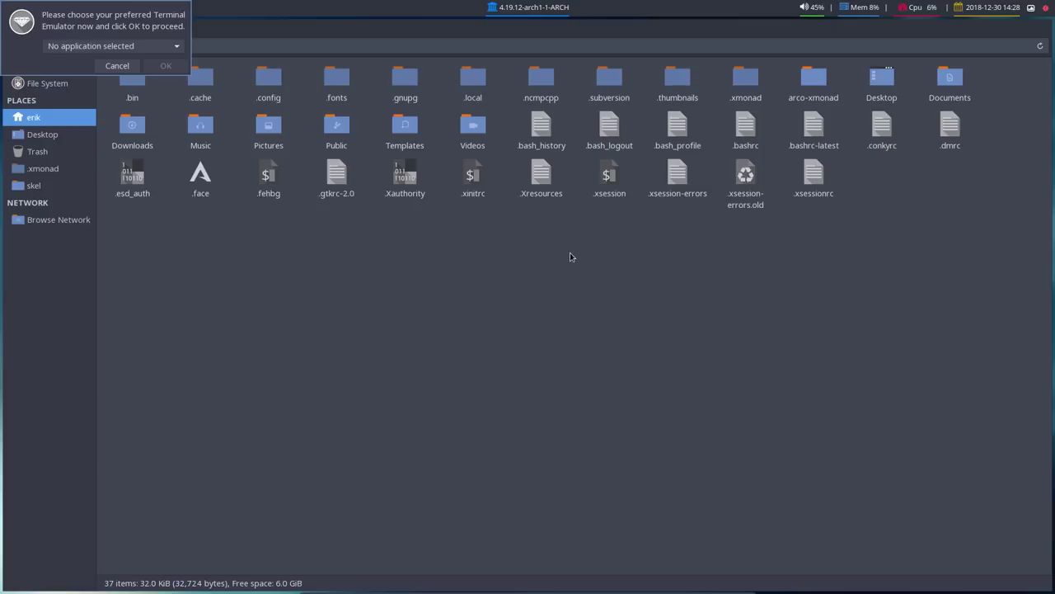
click(142, 50)
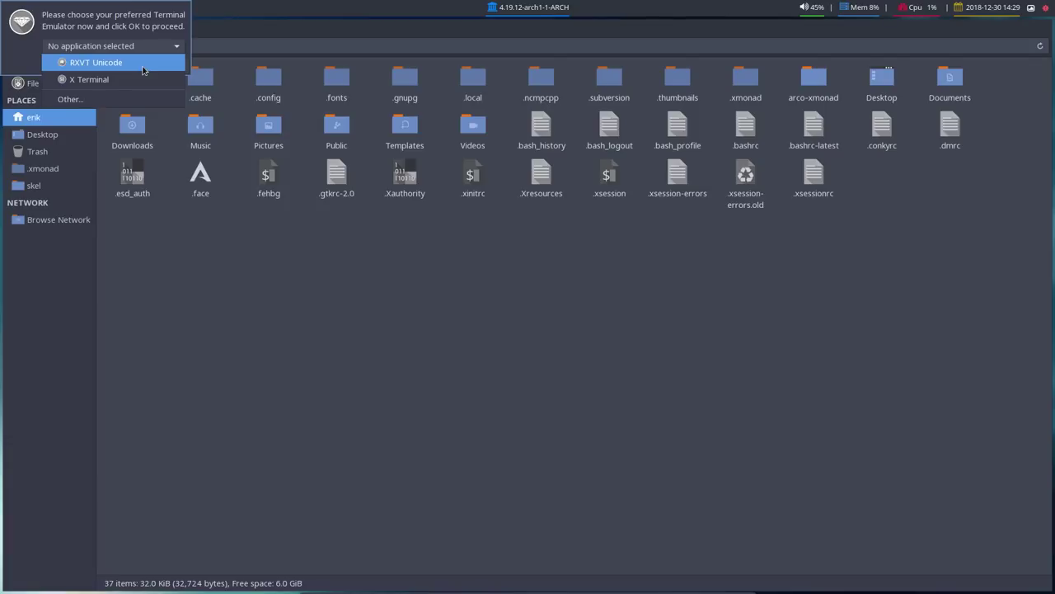
click(142, 65)
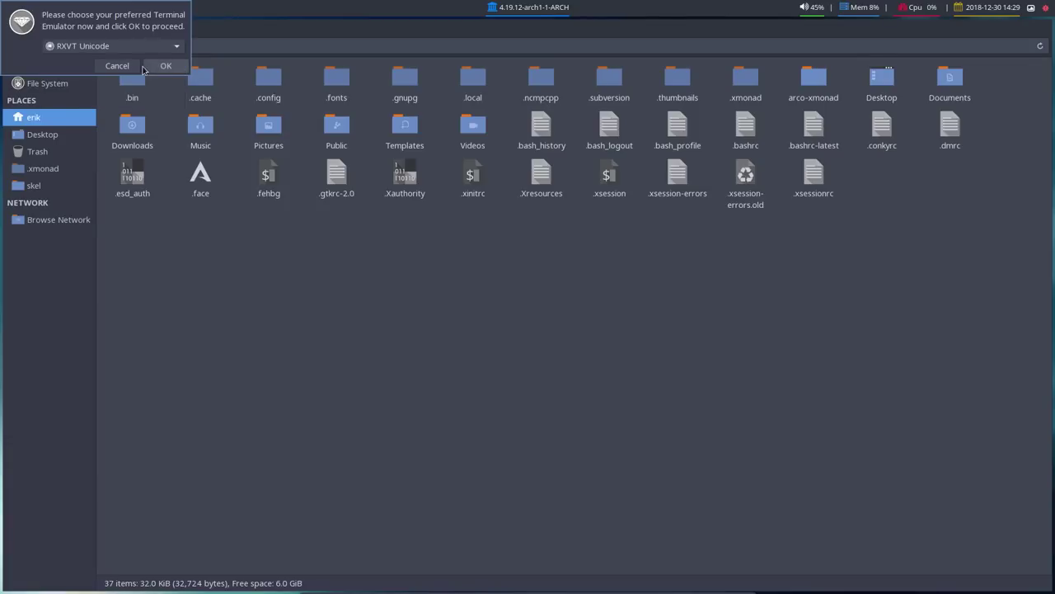
click(163, 66)
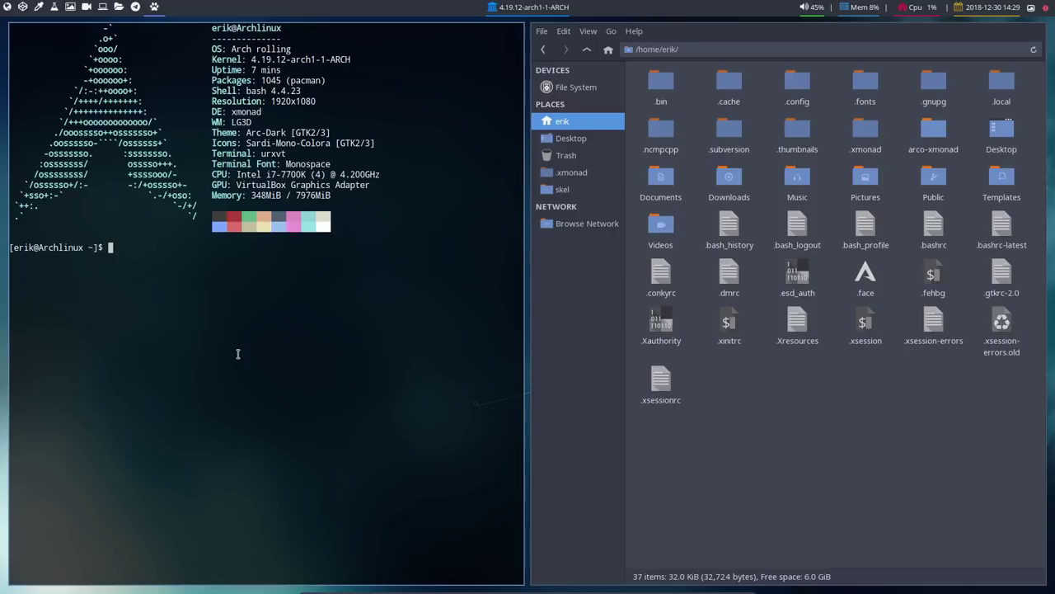
Reload the shell with source .bashrc, then bring up the logout overlay
text(source .bashrc)
key(Return)
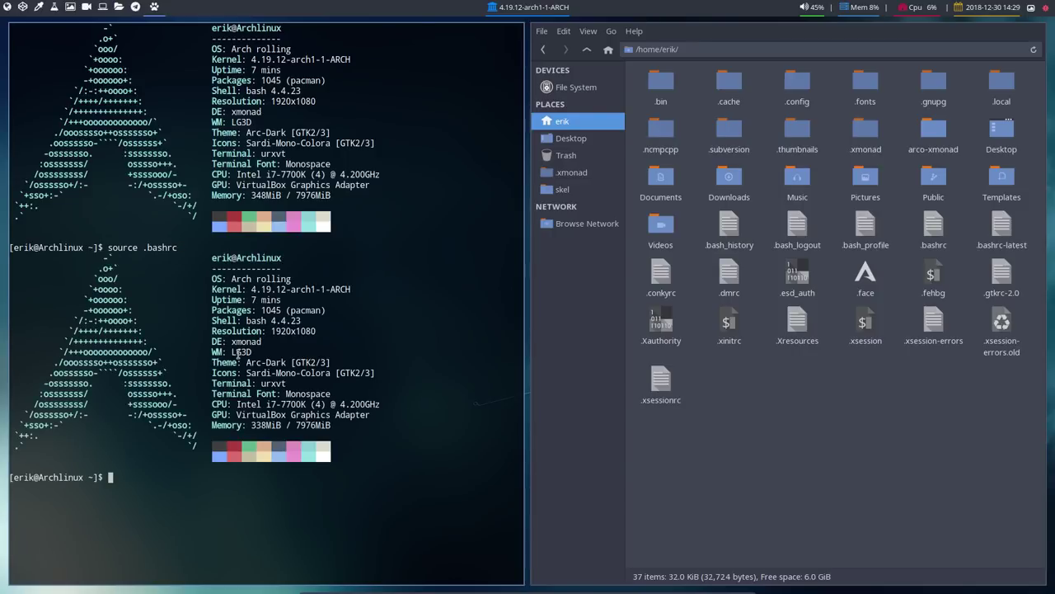
key(super+x)
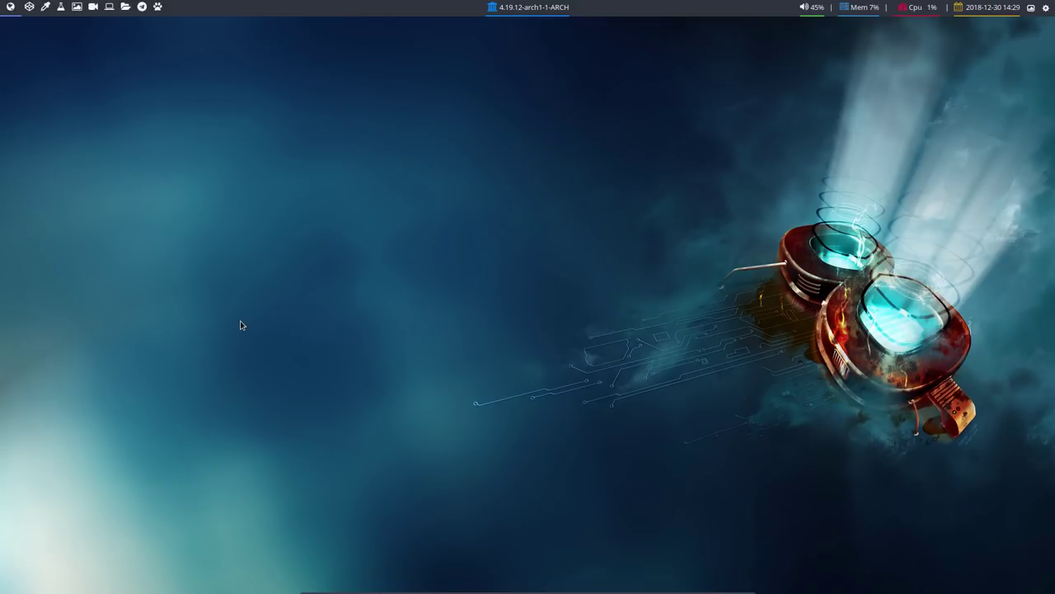
In a new terminal, run update and install the arcolinux-xmonad-git 19.1-18 upgrade
key(super+Return)
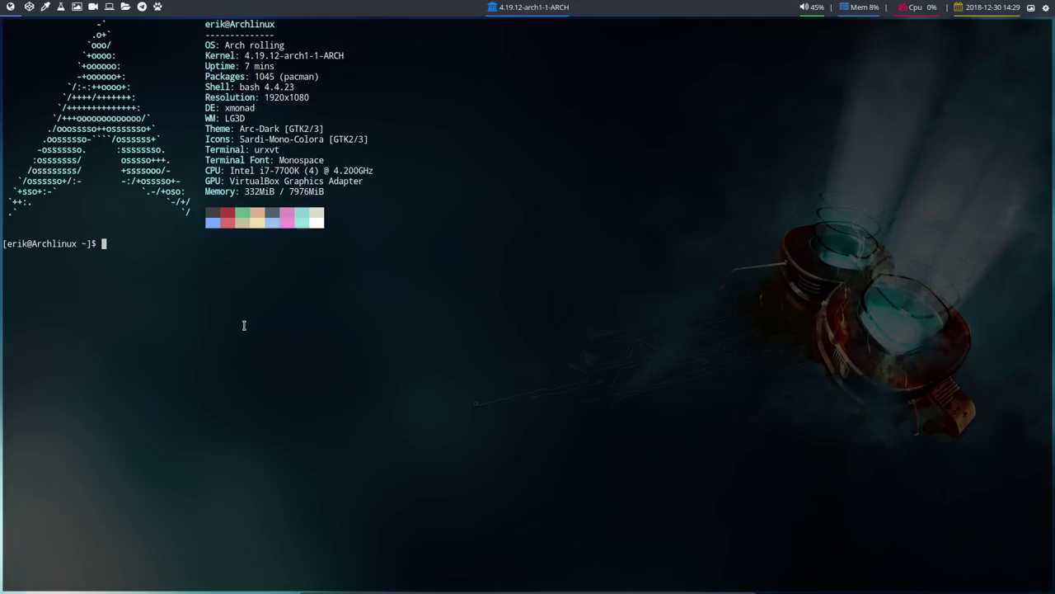
text(update)
key(Return)
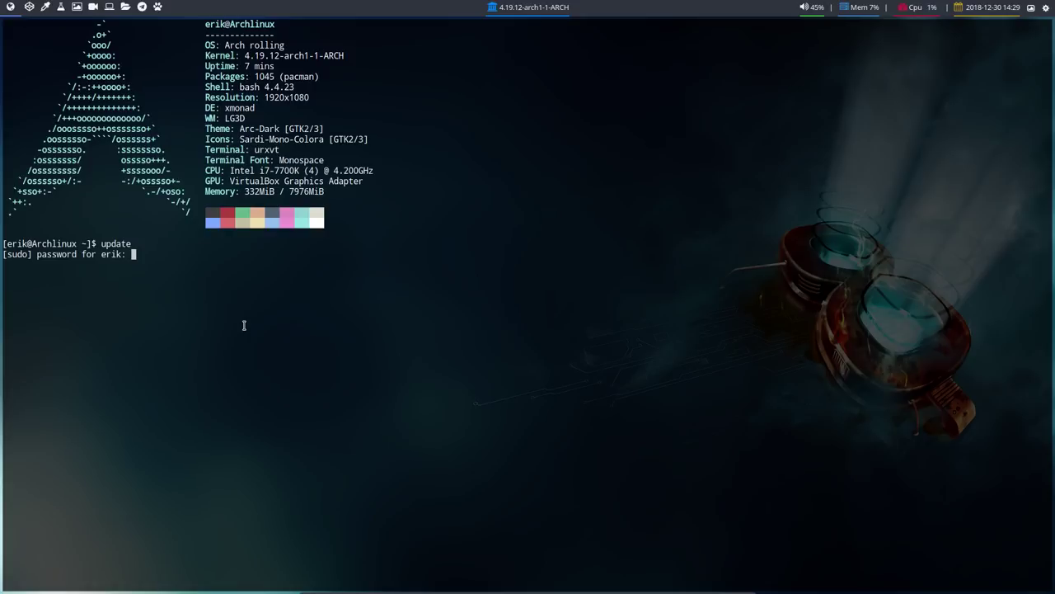
key(Return)
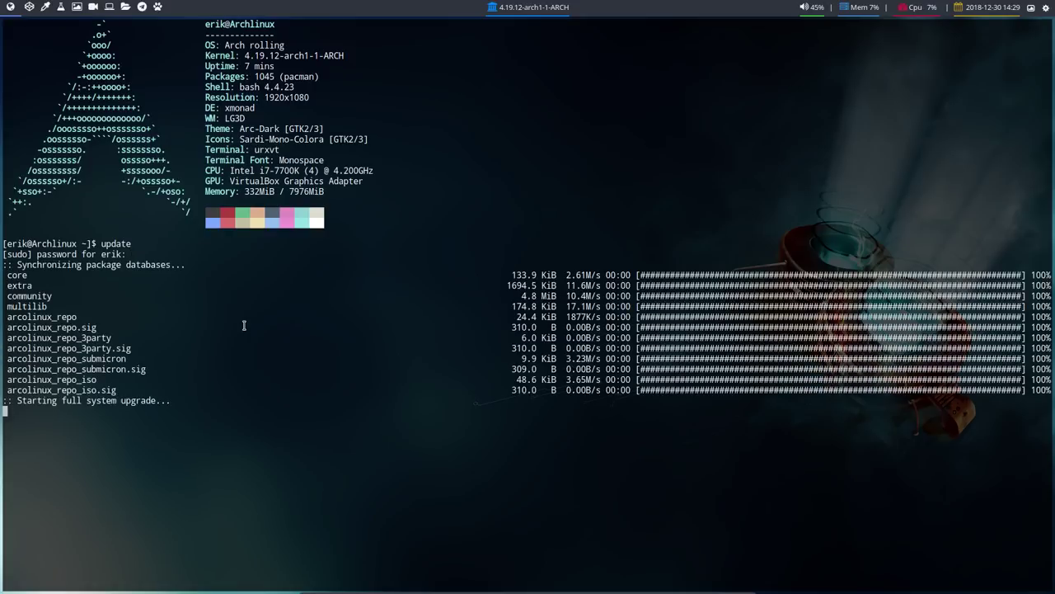
key(Return)
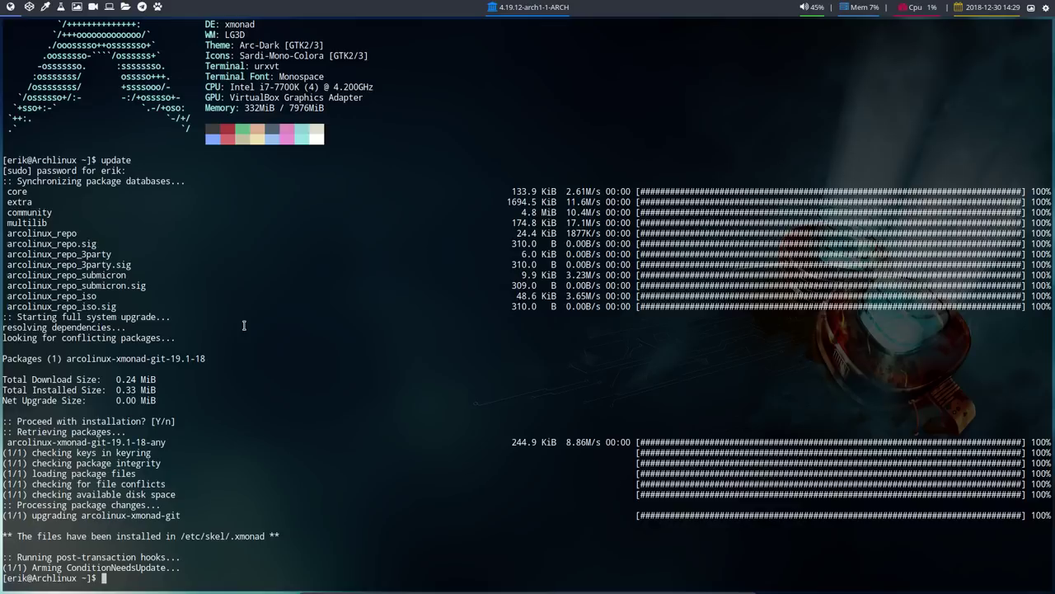
Run skel, reload the shell with source .bashrc, and run skel again
text(skel)
key(Return)
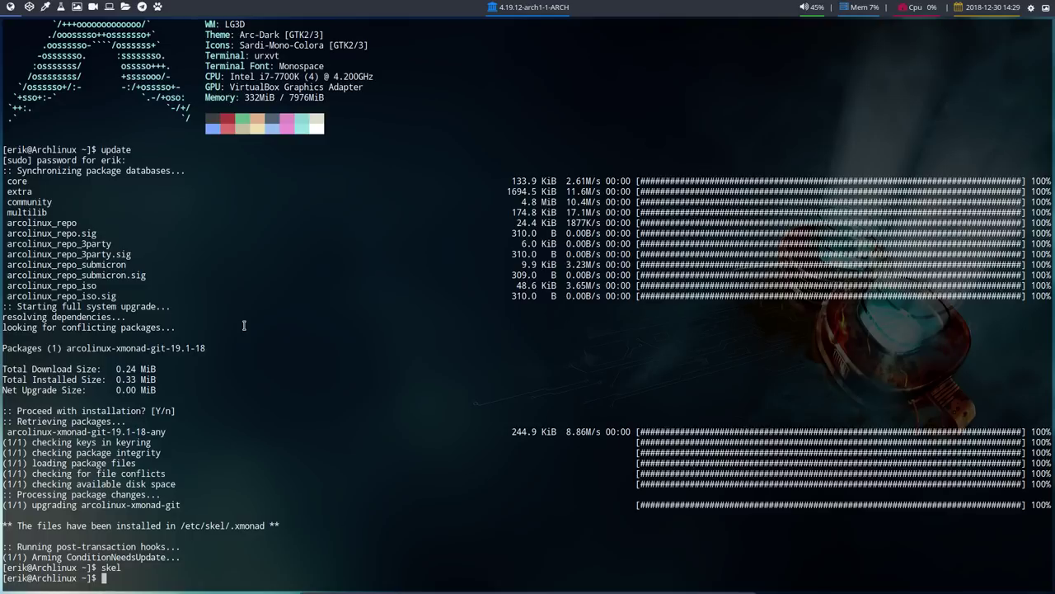
text(source.)
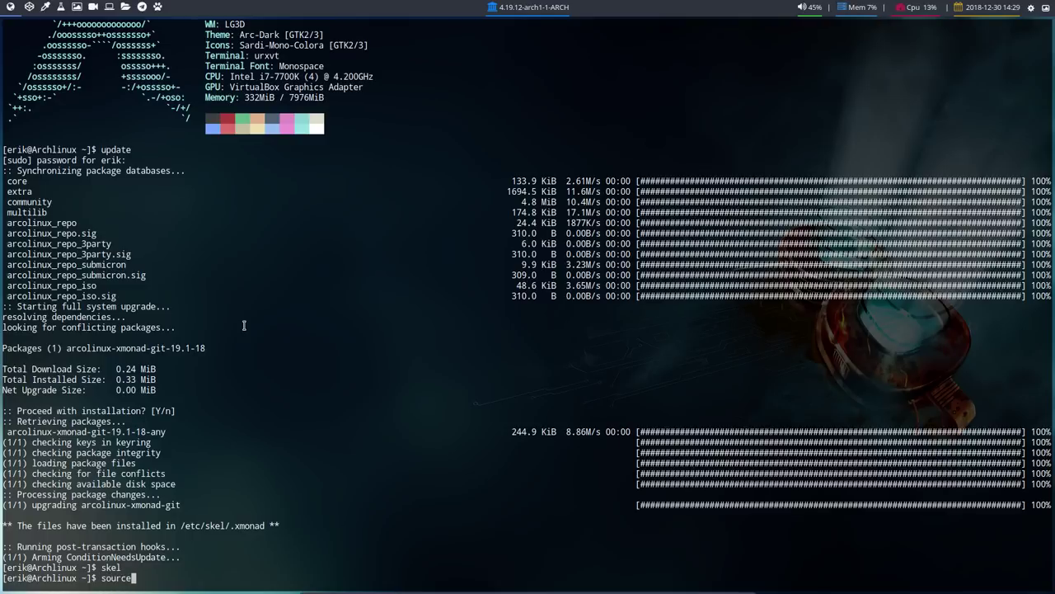
key(BackSpace)
key(BackSpace)
text(.bashrc)
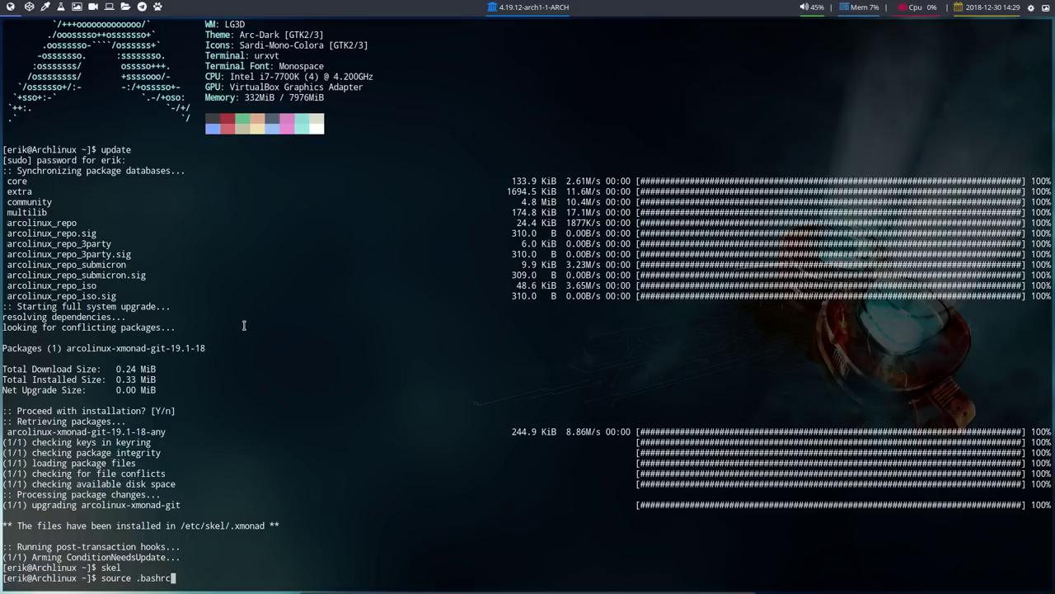
key(Return)
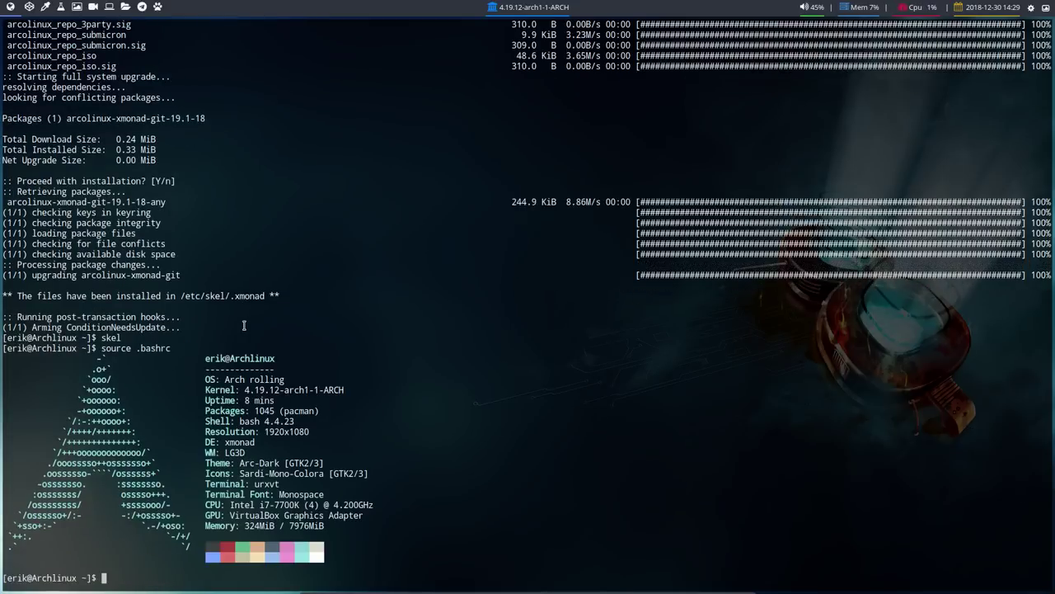
text(skel)
key(Return)
Run update again, then start pksyua accepting the default upgrade choices
text(upda)
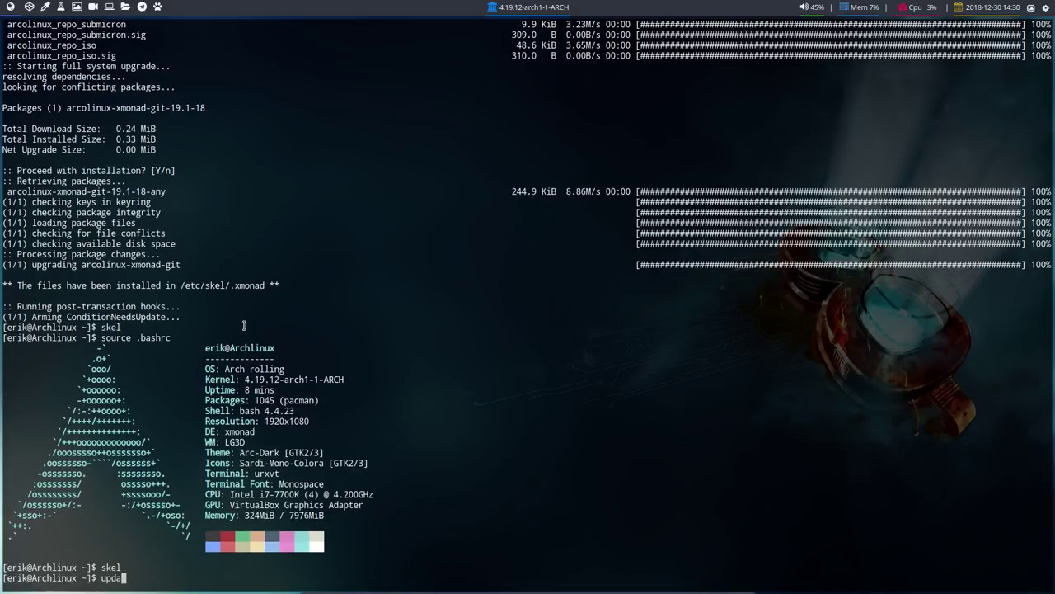
text(te)
key(Return)
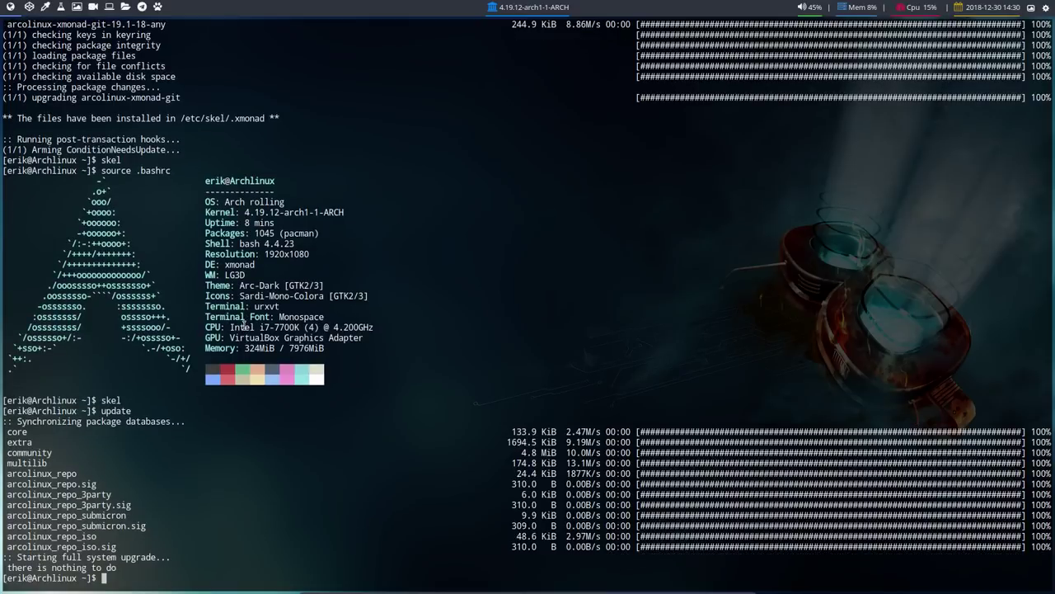
text(pksyua)
key(Return)
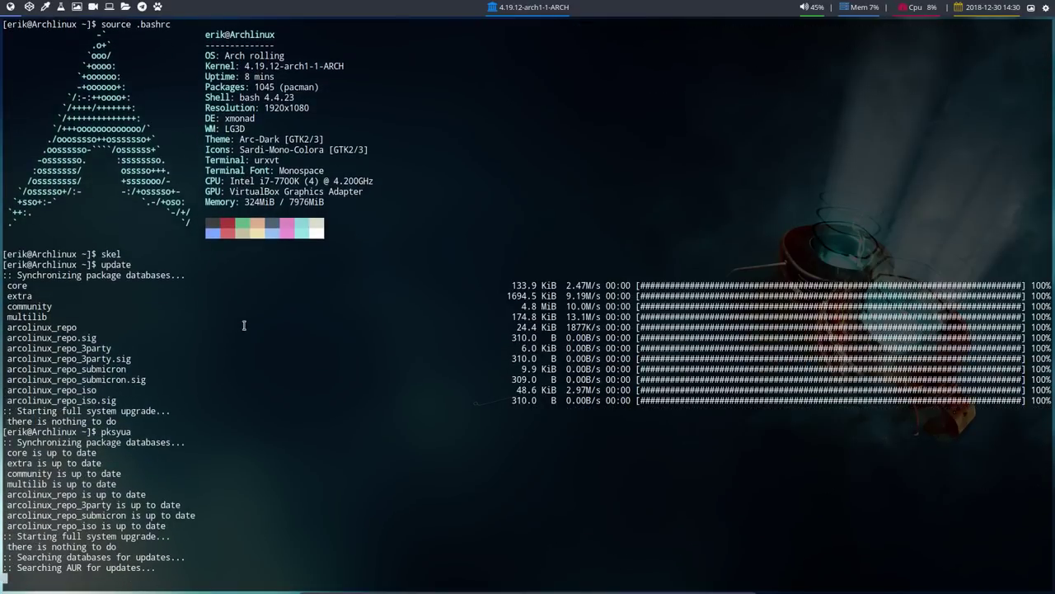
key(Return)
key(Return)
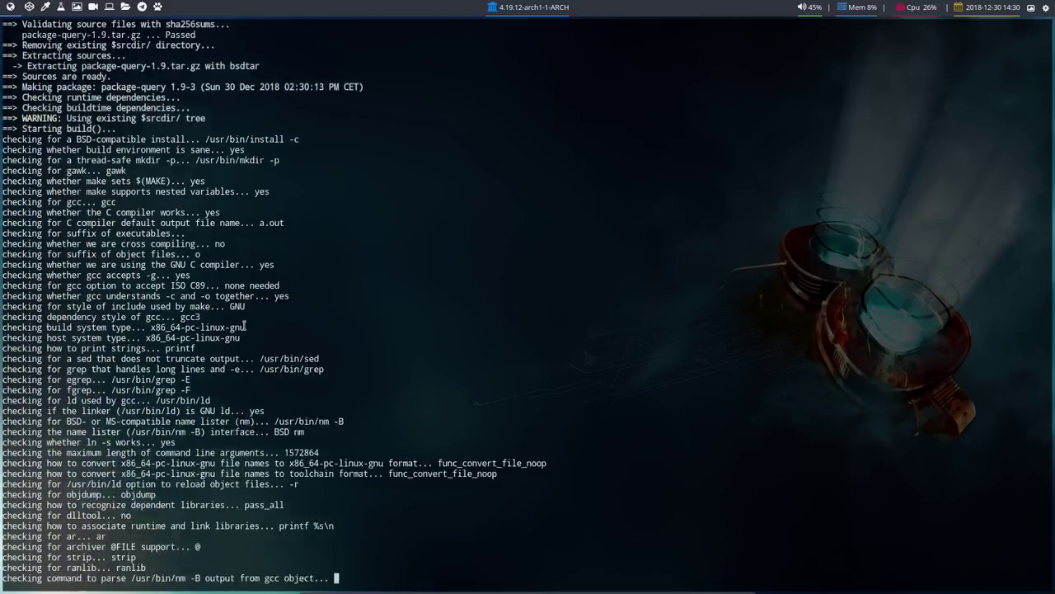
Abort the package-query build and remove package-query with sudo pacman -R
key(ctrl+c)
key(ctrl+c)
key(ctrl+c)
key(ctrl+c)
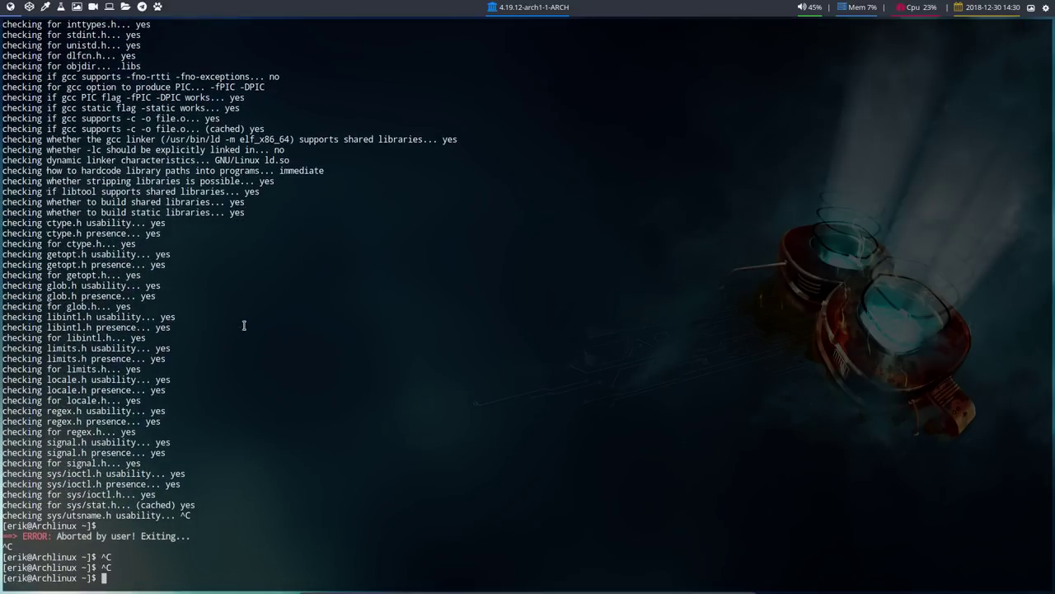
text(sudo pacman )
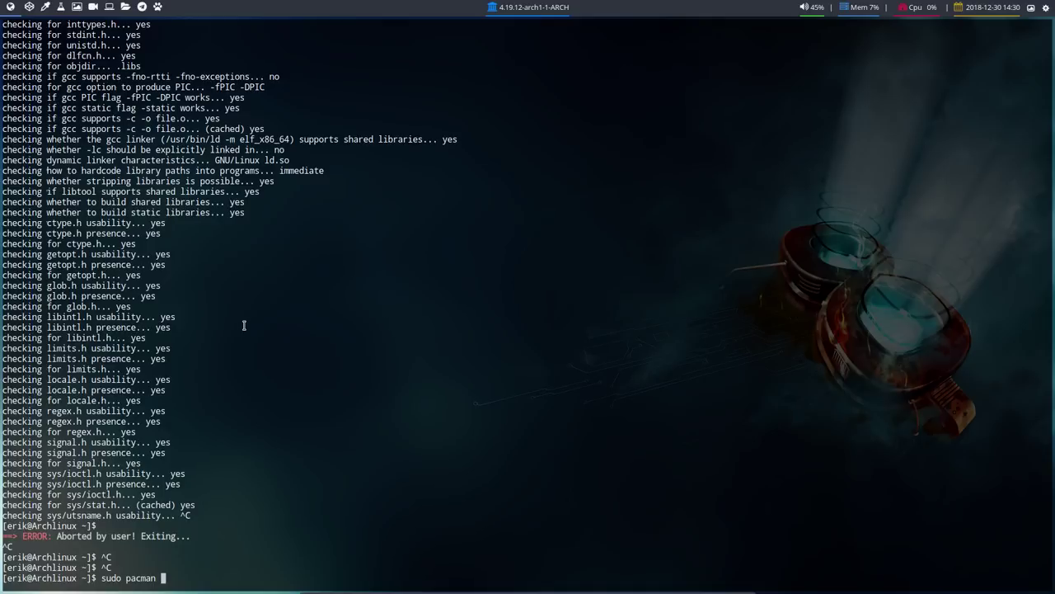
text(-R packa)
key(Tab)
key(Return)
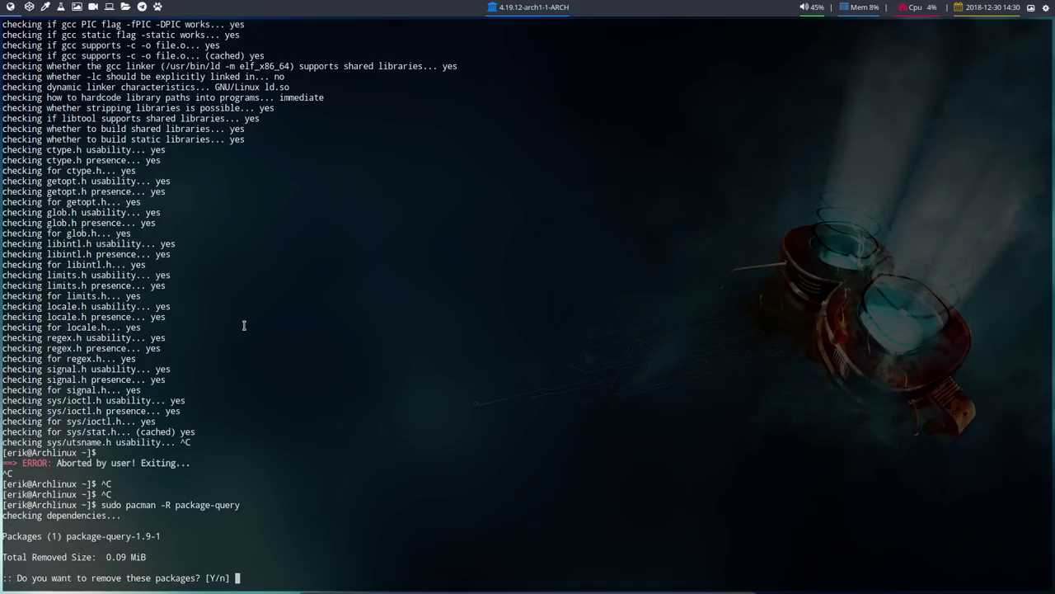
text(y)
key(Return)
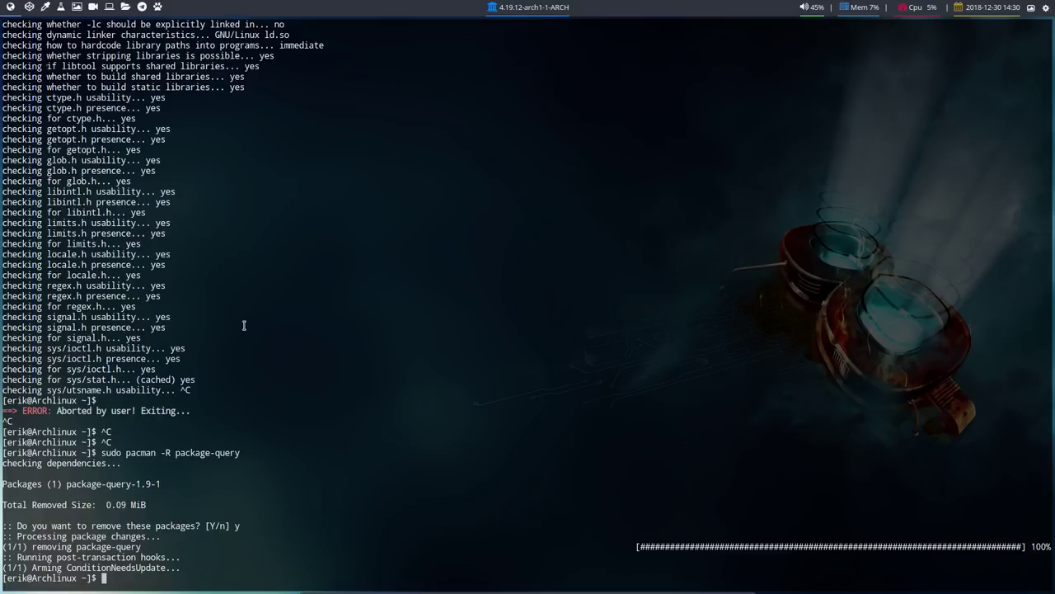
Recall the removal command and list installed package names starting with ya
key(Up)
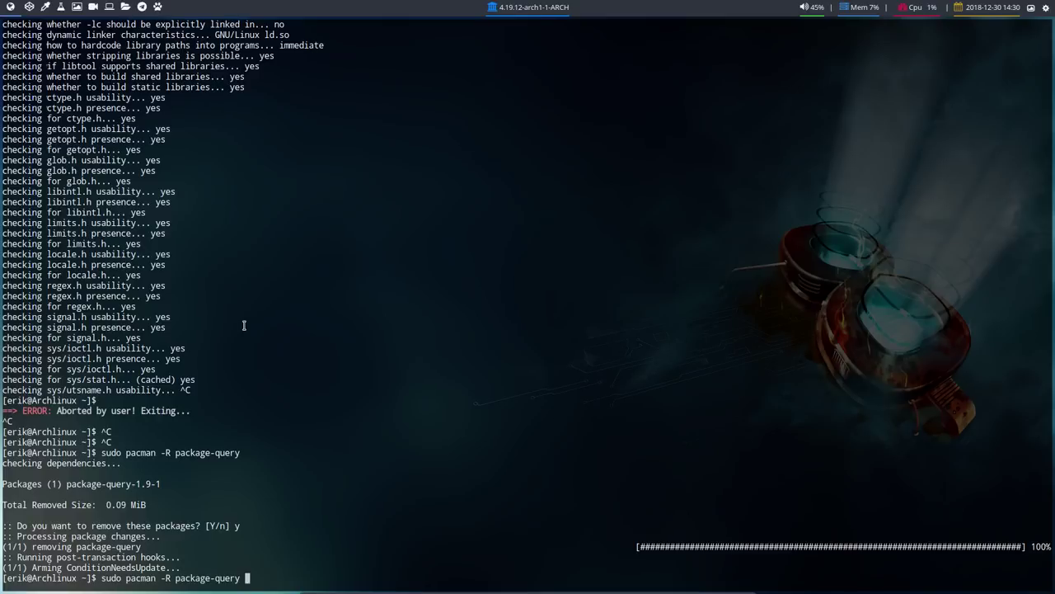
key(BackSpace)
key(BackSpace)
key(BackSpace)
key(BackSpace)
key(BackSpace)
key(BackSpace)
key(BackSpace)
key(BackSpace)
key(BackSpace)
key(BackSpace)
key(BackSpace)
key(BackSpace)
key(BackSpace)
text(yaou)
key(BackSpace)
key(BackSpace)
key(Tab)
key(Tab)
key(Tab)
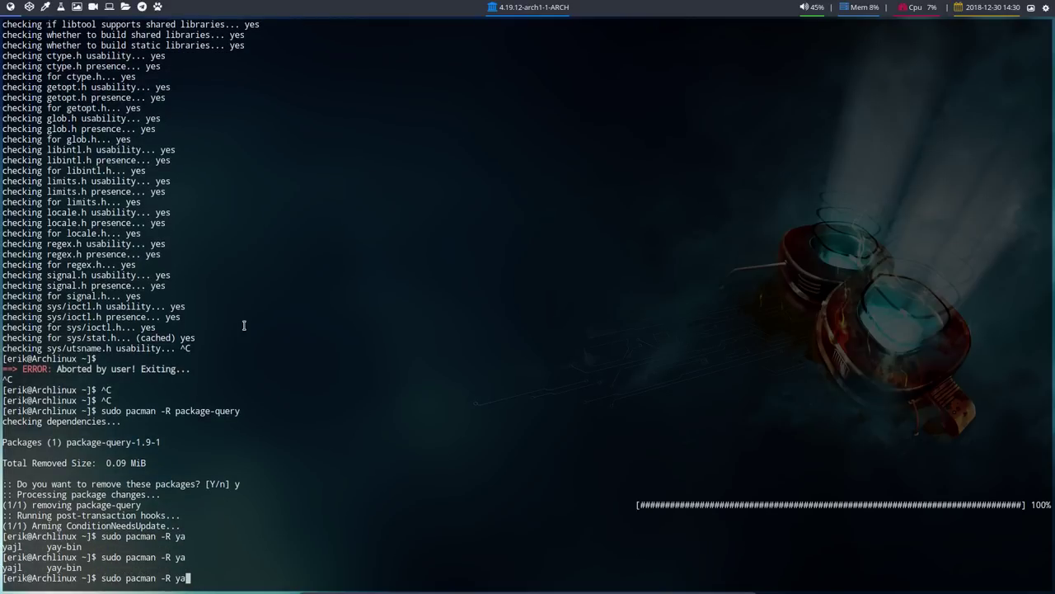
key(BackSpace)
key(BackSpace)
key(BackSpace)
key(BackSpace)
key(BackSpace)
key(BackSpace)
key(BackSpace)
key(BackSpace)
key(BackSpace)
key(BackSpace)
key(BackSpace)
key(BackSpace)
key(BackSpace)
key(BackSpace)
key(BackSpace)
key(BackSpace)
key(BackSpace)
Reopen a terminal, cancel the update password prompt, and list the defined aliases
key(ctrl+d)
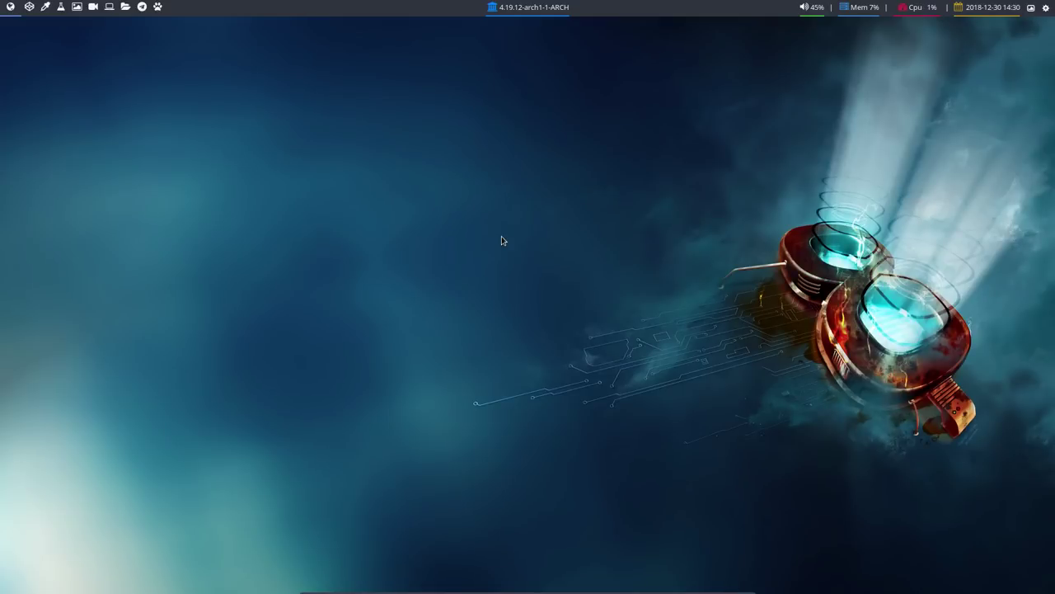
key(super+Return)
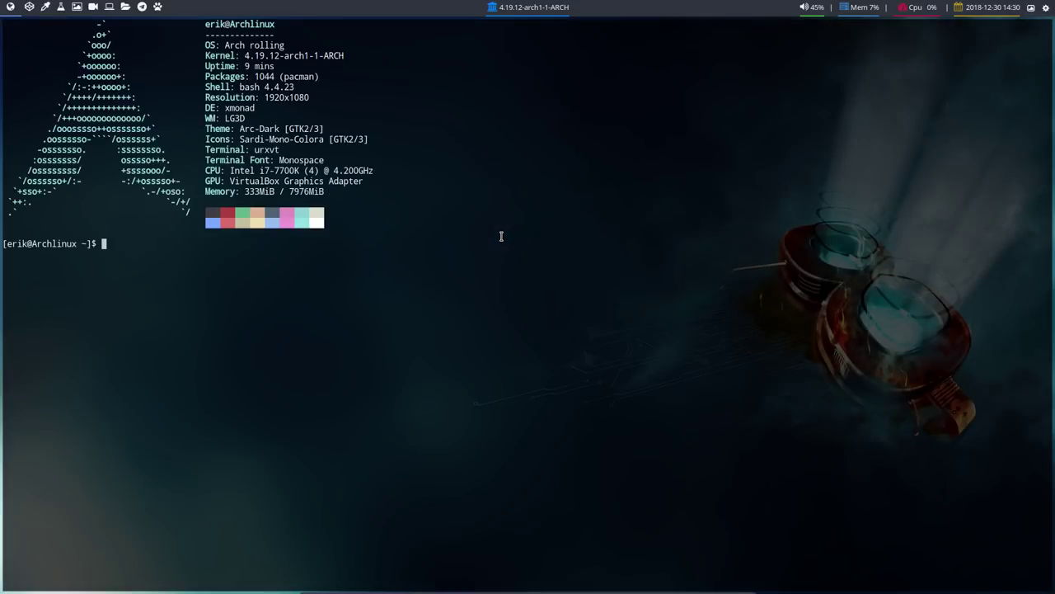
text(update)
key(Return)
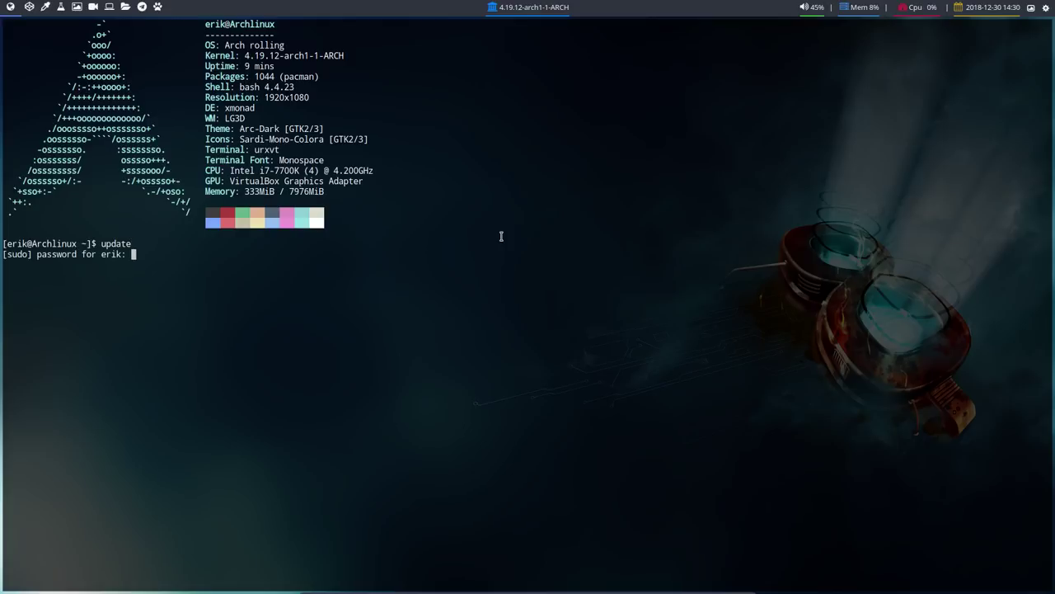
key(ctrl+c)
text(alias)
key(Return)
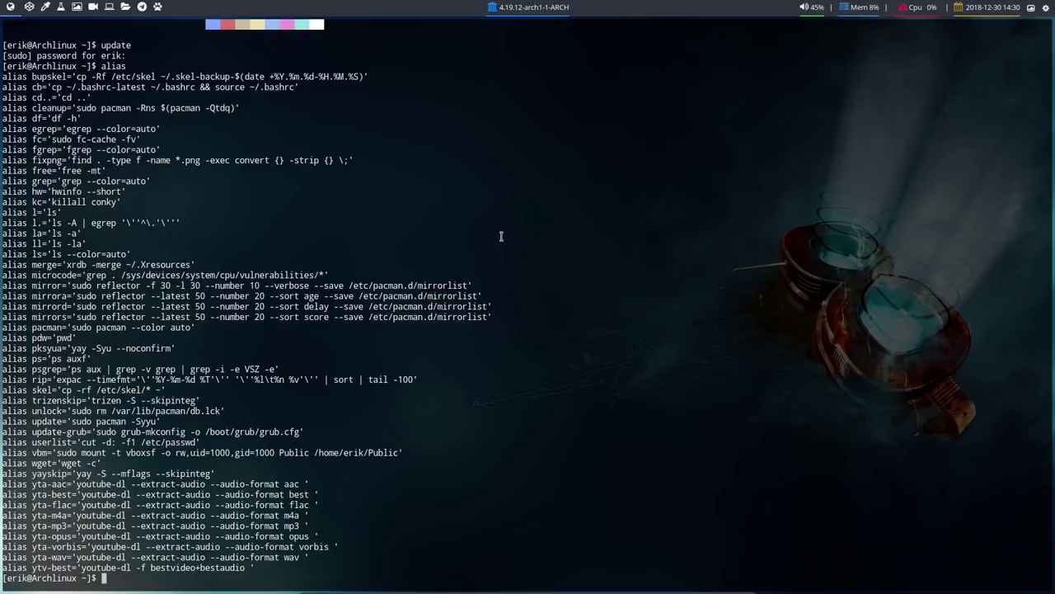
Run the mirror alias and install reflector with sudo pacman -S reflector
text(mirror)
key(Return)
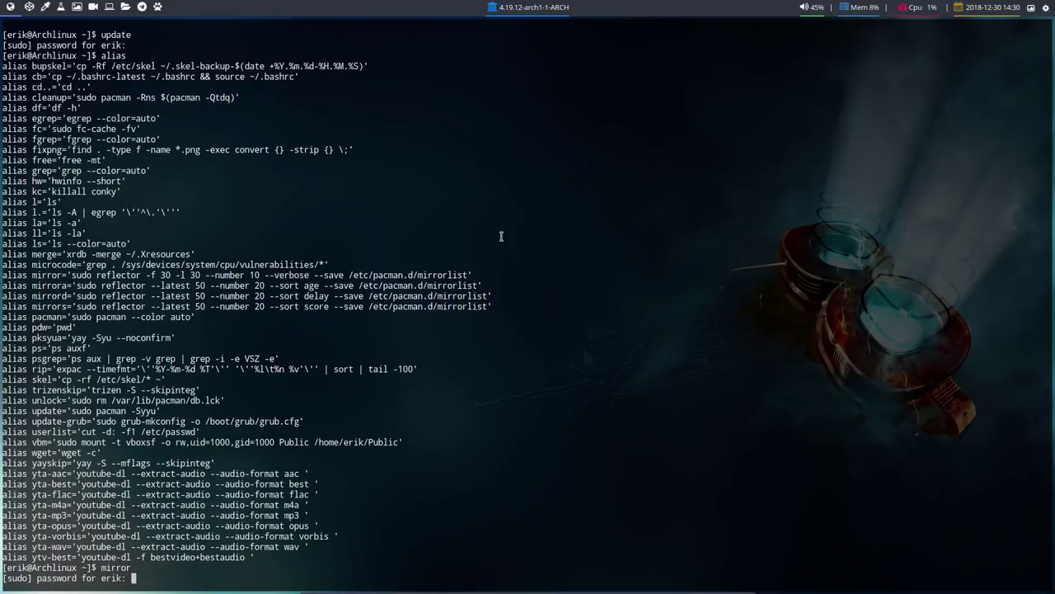
key(Return)
text(sudo)
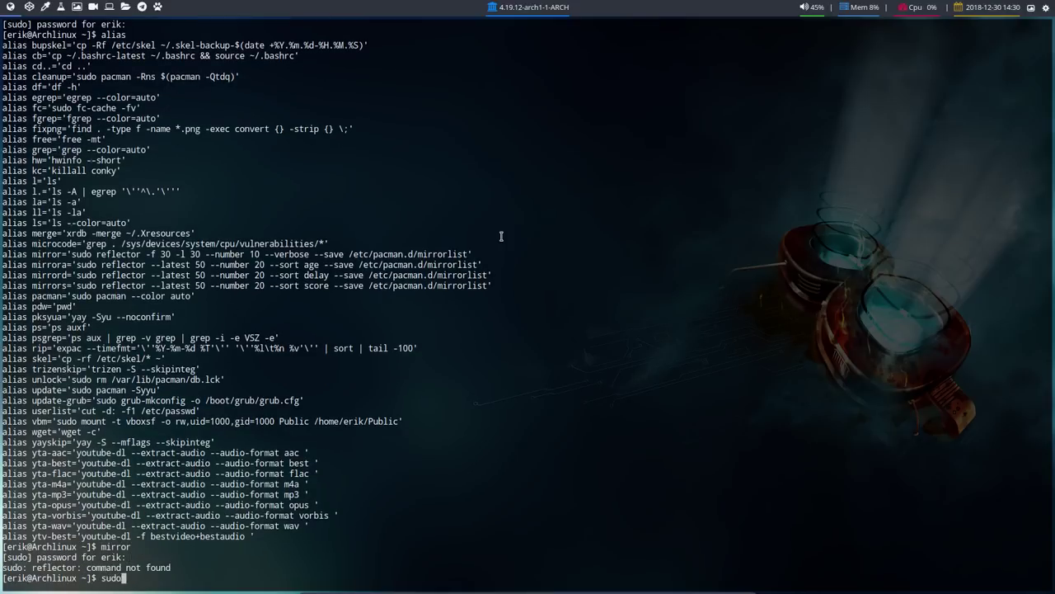
text( pacman -S reflector)
key(Return)
key(Return)
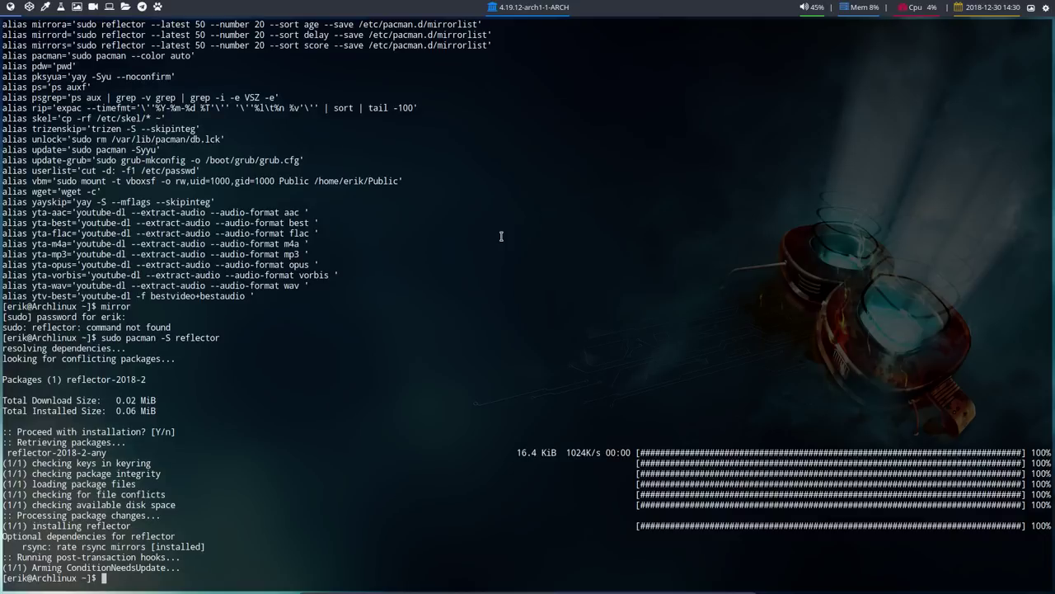
text(mirror)
key(Return)
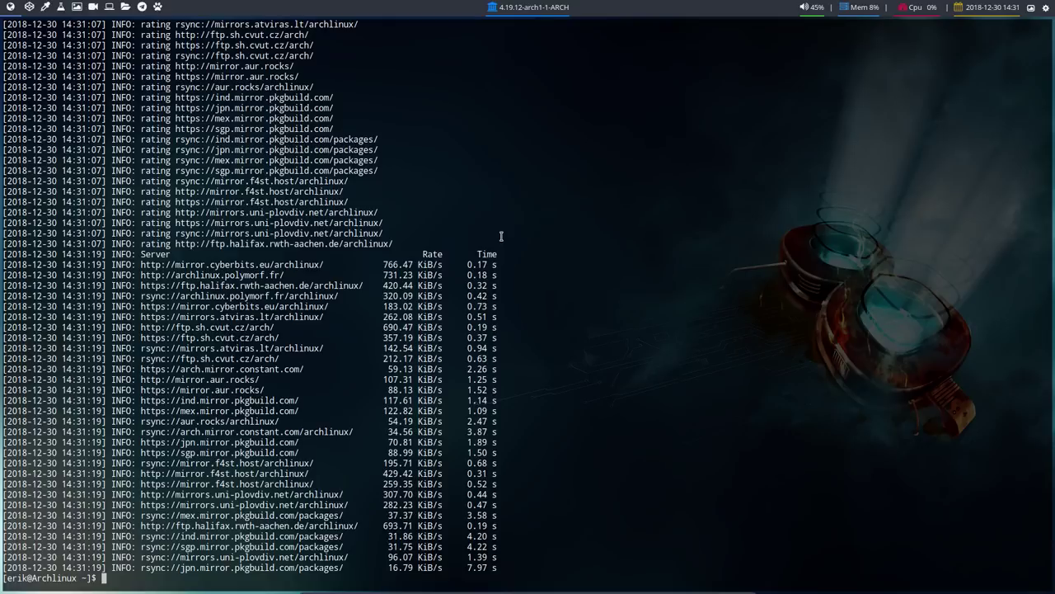
Run the rip alias, install expac, then rerun rip to list recent packages
text(alias)
key(Return)
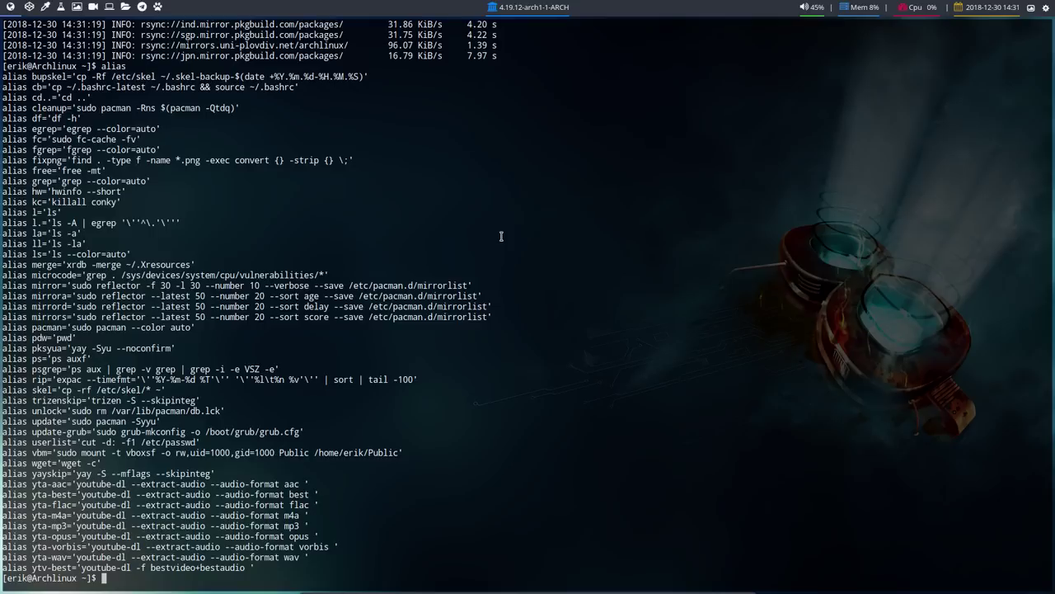
text(rip)
key(Return)
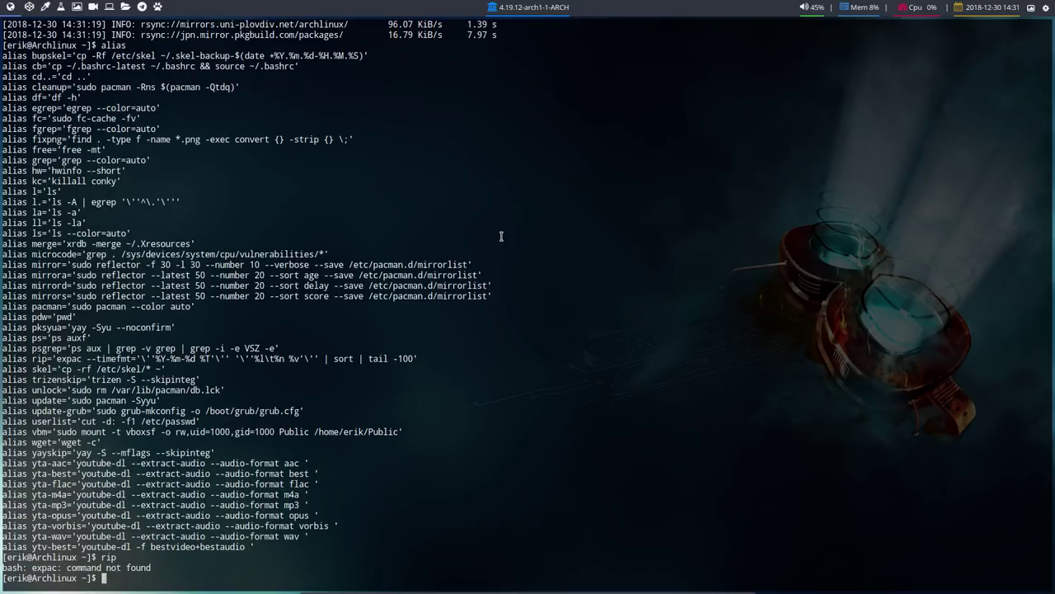
text(sudo pacman -S expac)
key(Return)
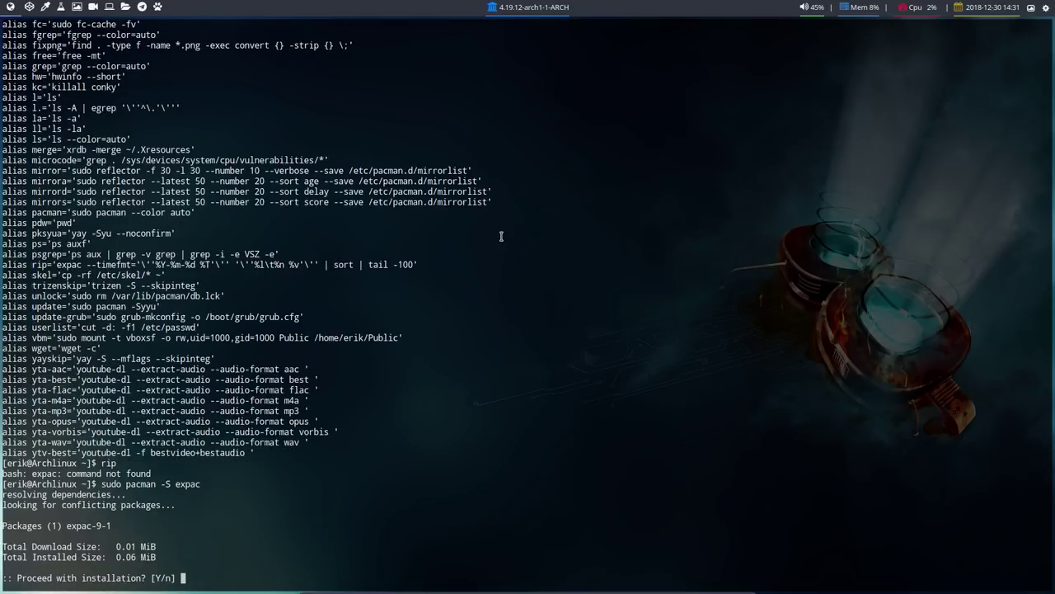
key(Return)
text(rip)
key(Return)
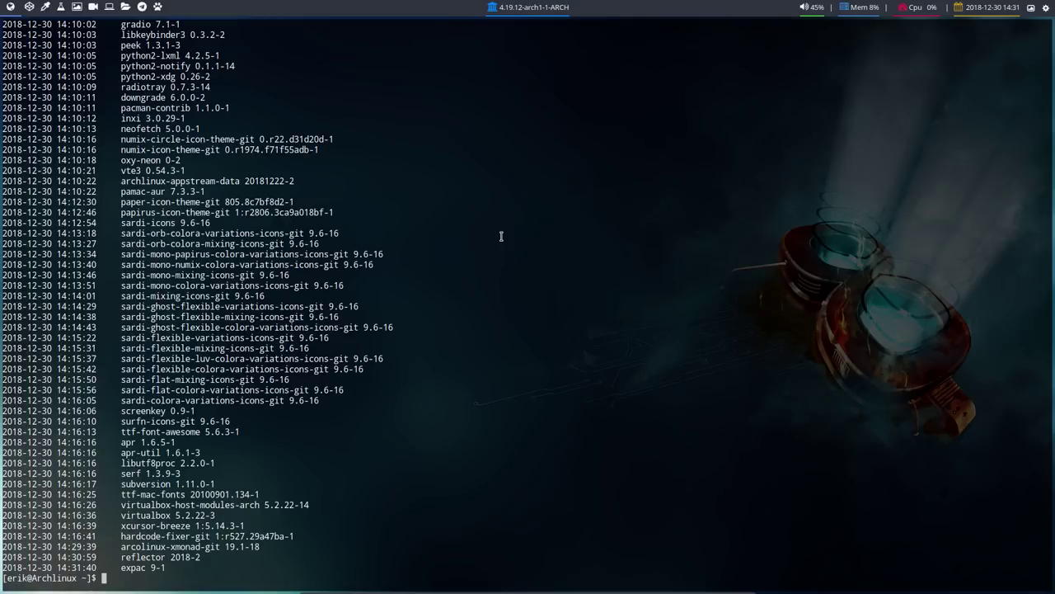
Review the aliases and install youtube-dl with sudo pacman -S youtube-dl
text(alias)
key(Return)
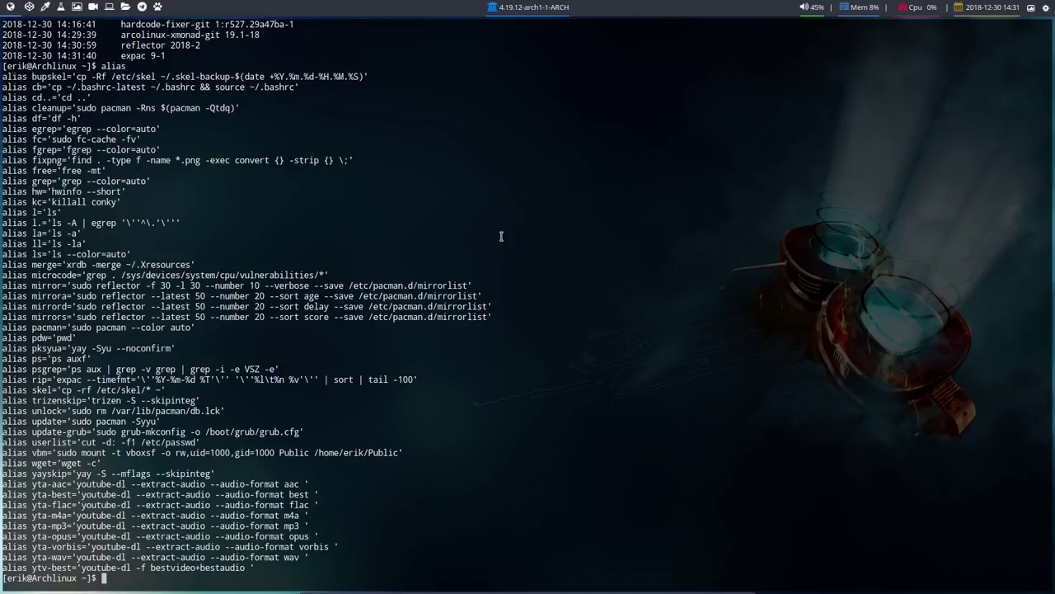
text(yout)
key(BackSpace)
key(BackSpace)
key(BackSpace)
key(BackSpace)
text(sudo pacma)
text(-S youtube-)
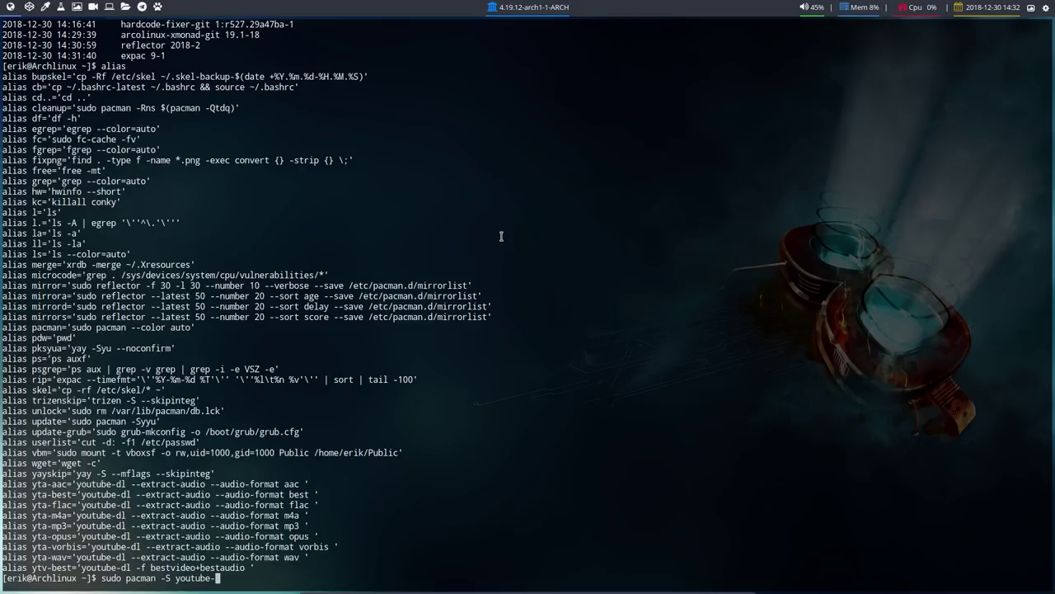
text(dl)
key(Return)
key(Return)
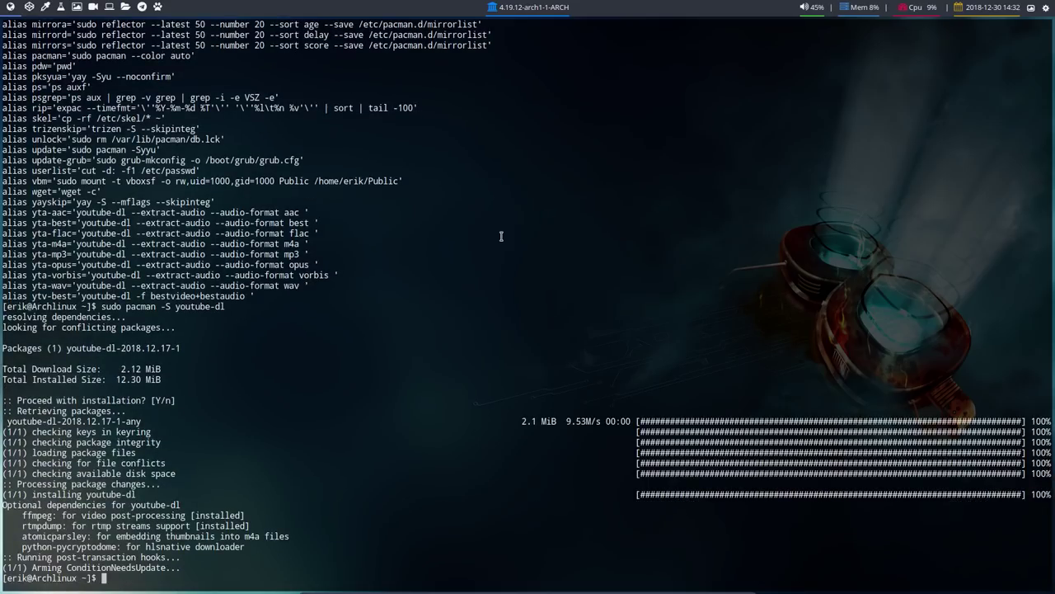
Type and clear the yt alias, then scroll back through the terminal output
text(type)
key(BackSpace)
key(BackSpace)
key(BackSpace)
key(BackSpace)
text(yt)
key(BackSpace)
key(BackSpace)
scroll(108, 225, up, 2)
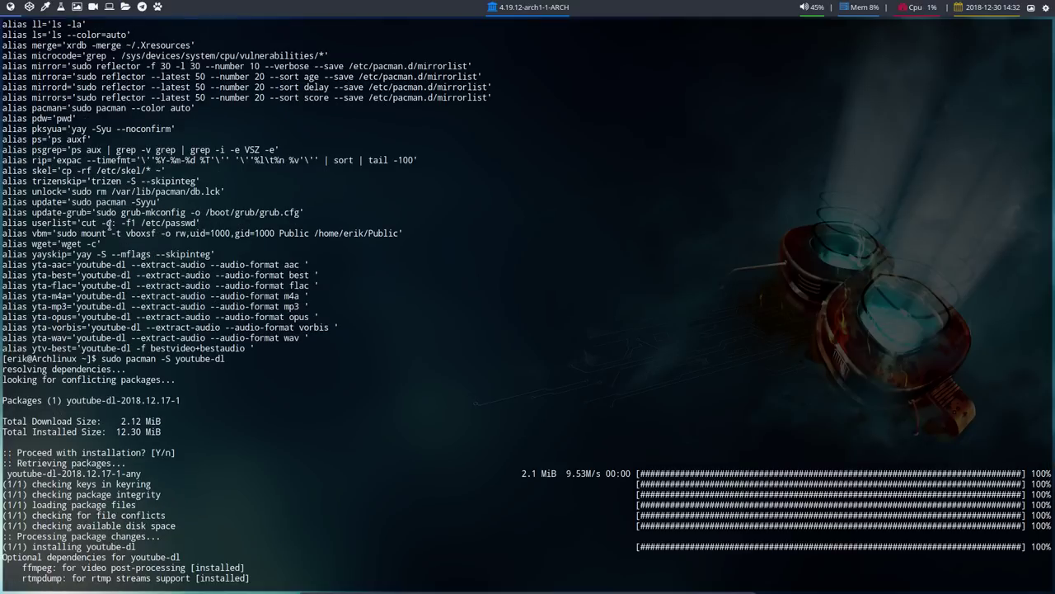
scroll(108, 224, up, 2)
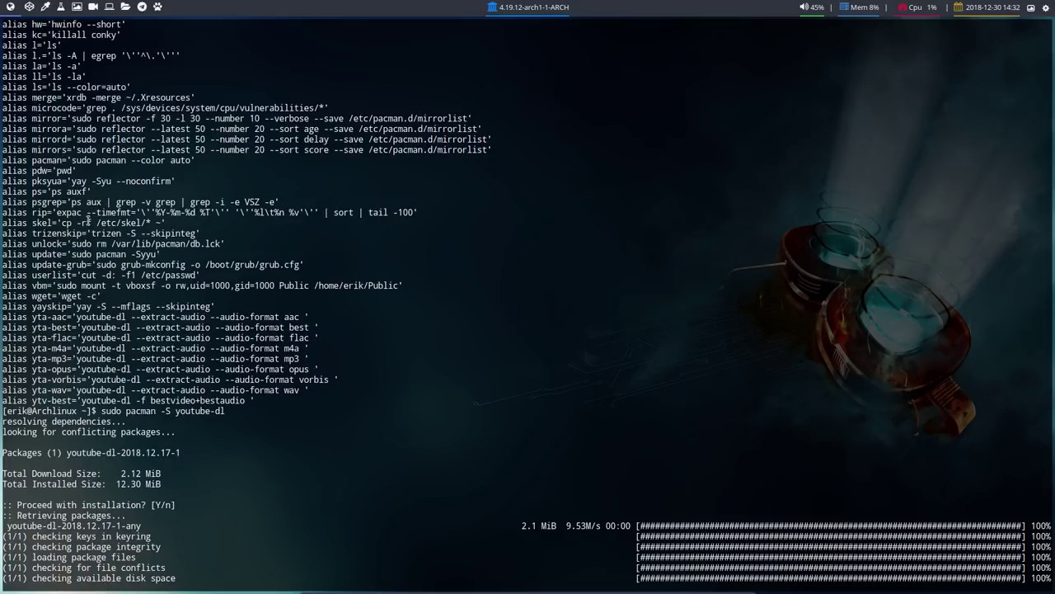
scroll(89, 222, up, 2)
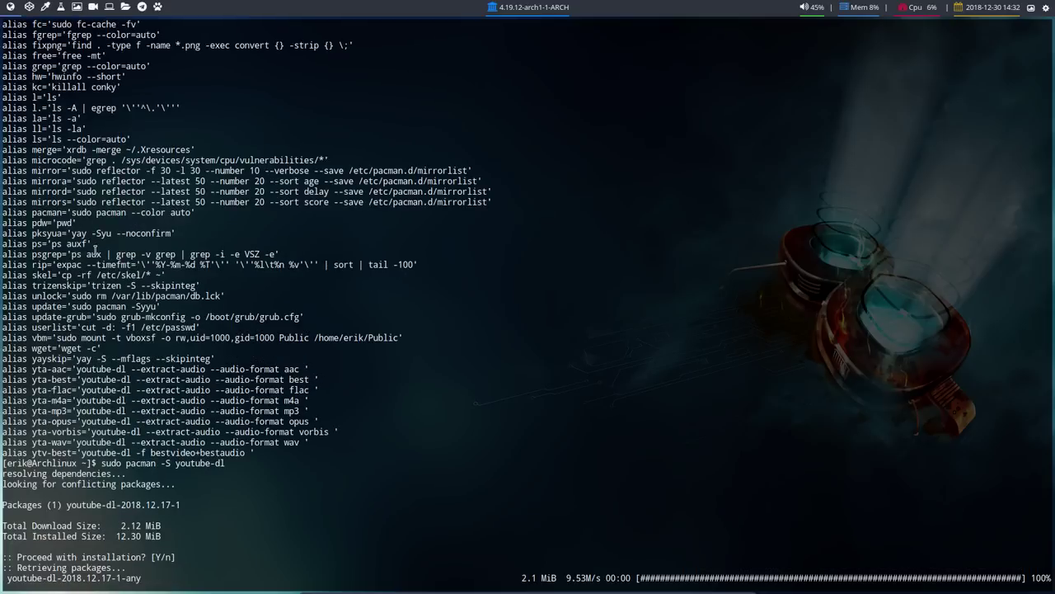
scroll(95, 247, up, 2)
scroll(95, 248, up, 4)
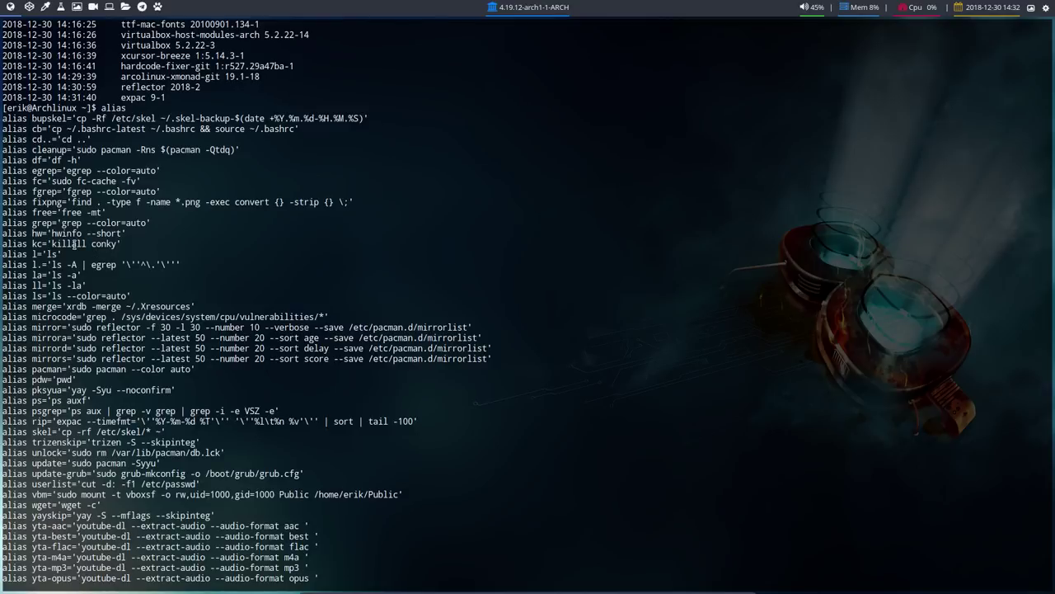
Run the hw alias, then install hwinfo with sudo pacman -S hwinfo
text(hw)
key(Return)
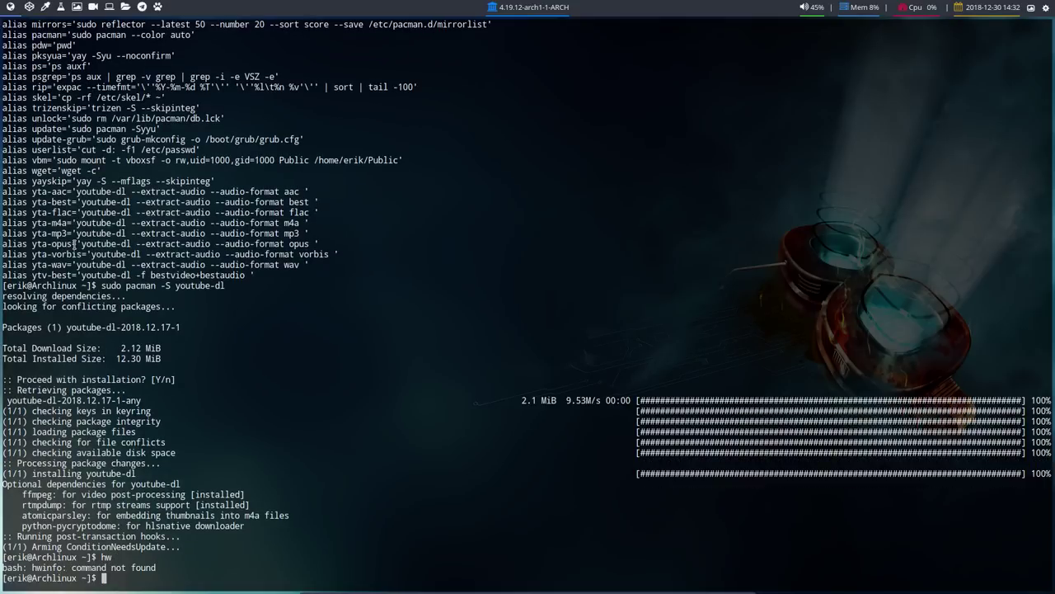
text(sudo pacman -s)
key(BackSpace)
key(BackSpace)
text(S w)
key(BackSpace)
text(hwinfo)
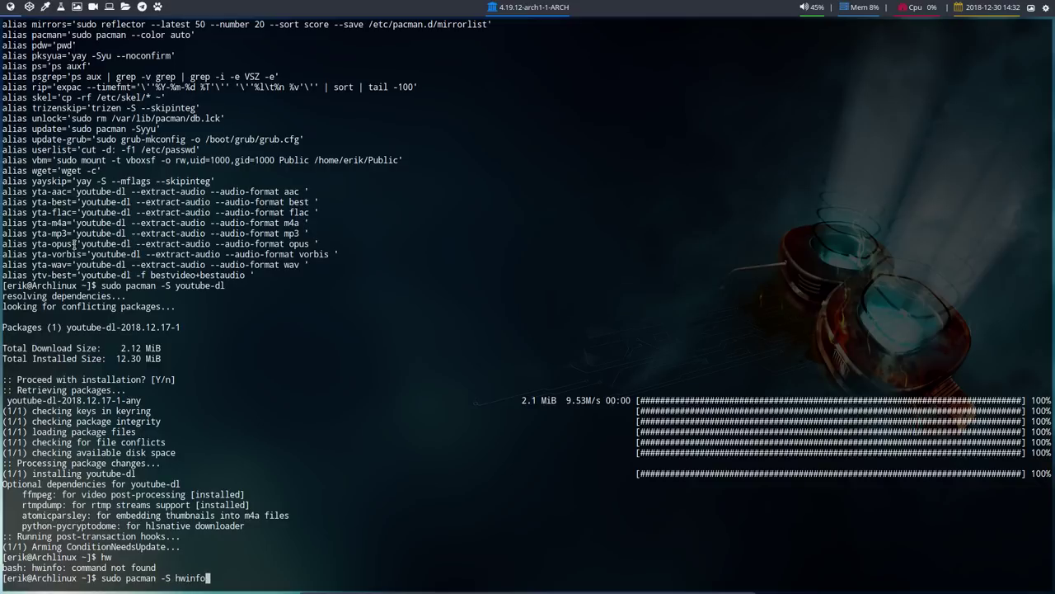
key(Return)
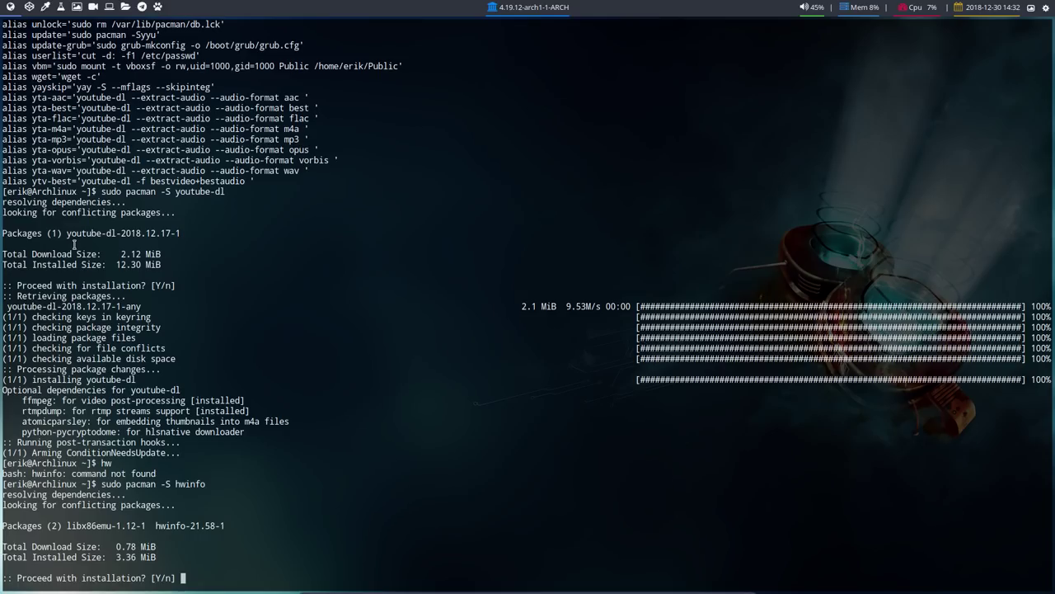
key(Return)
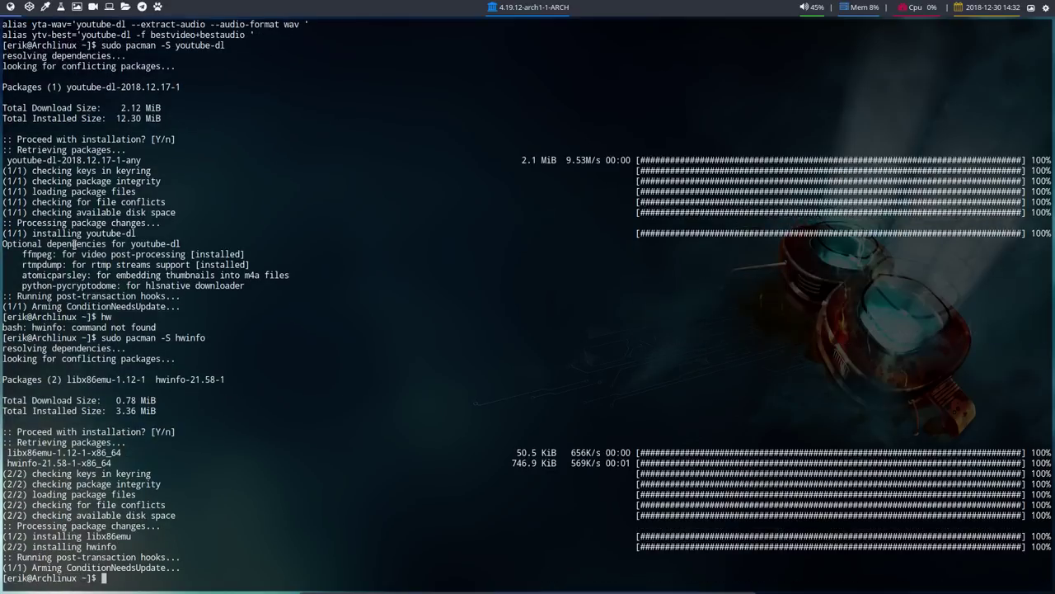
Rerun hw to print the hardware summary, list aliases, and close the terminal
text(hw)
key(Return)
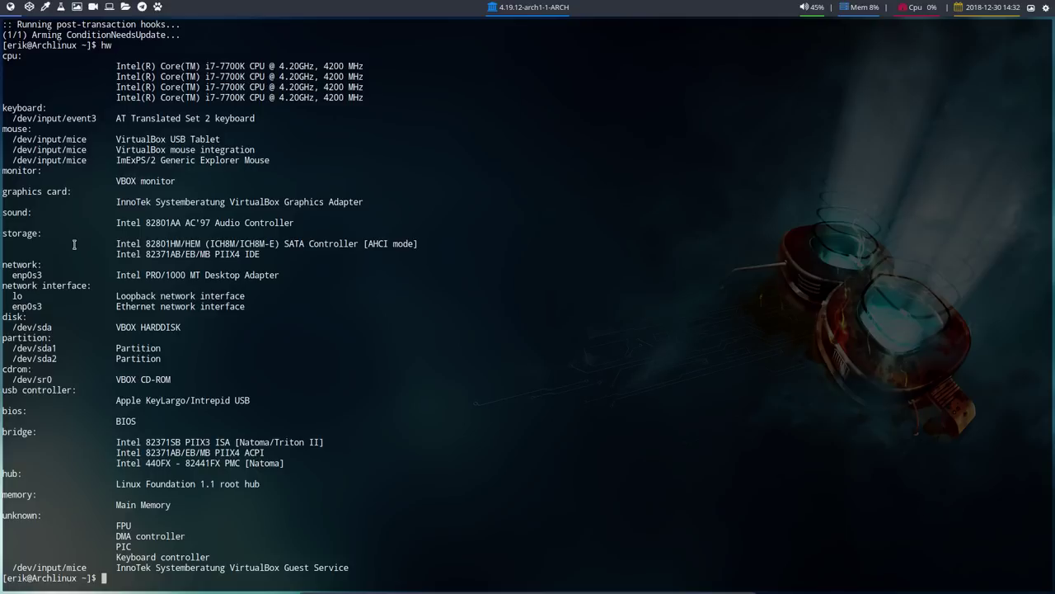
text(alias)
key(Return)
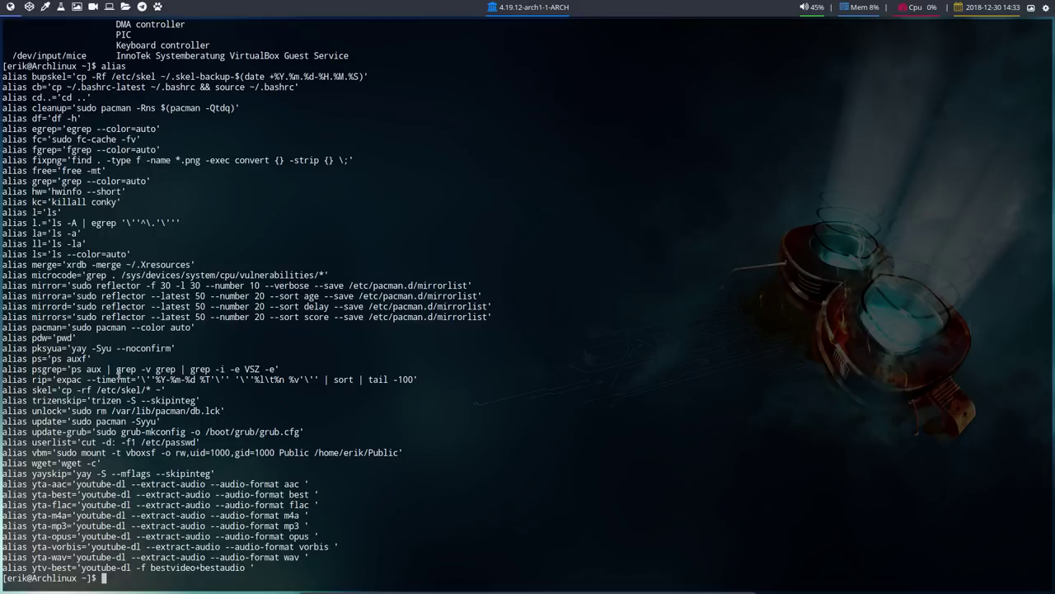
key(super+q)
Open Thunar on the home folder, then switch to the empty desktop workspace
key(super+shift+Return)
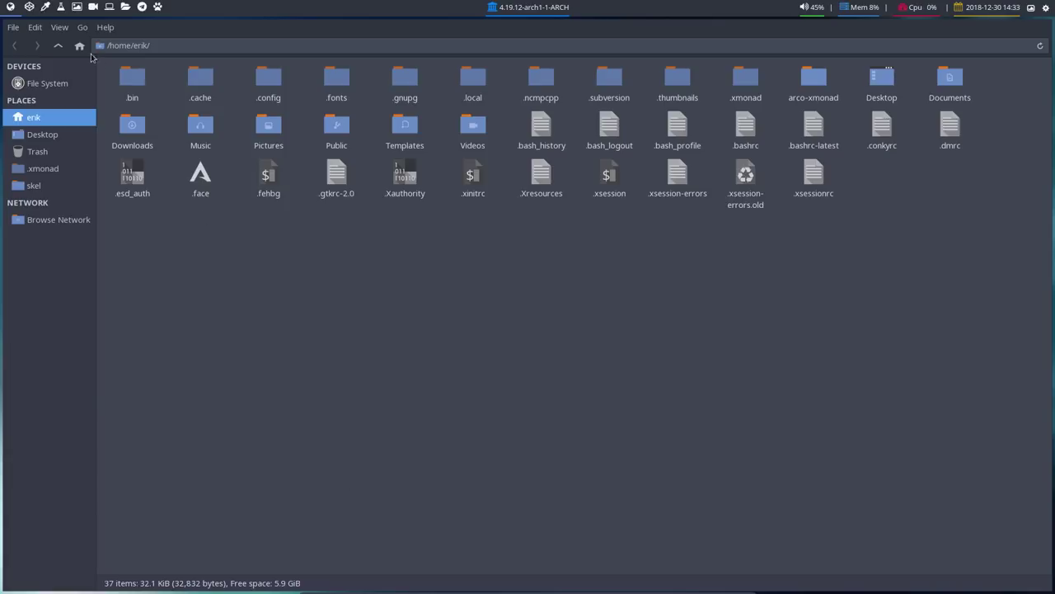
click(27, 8)
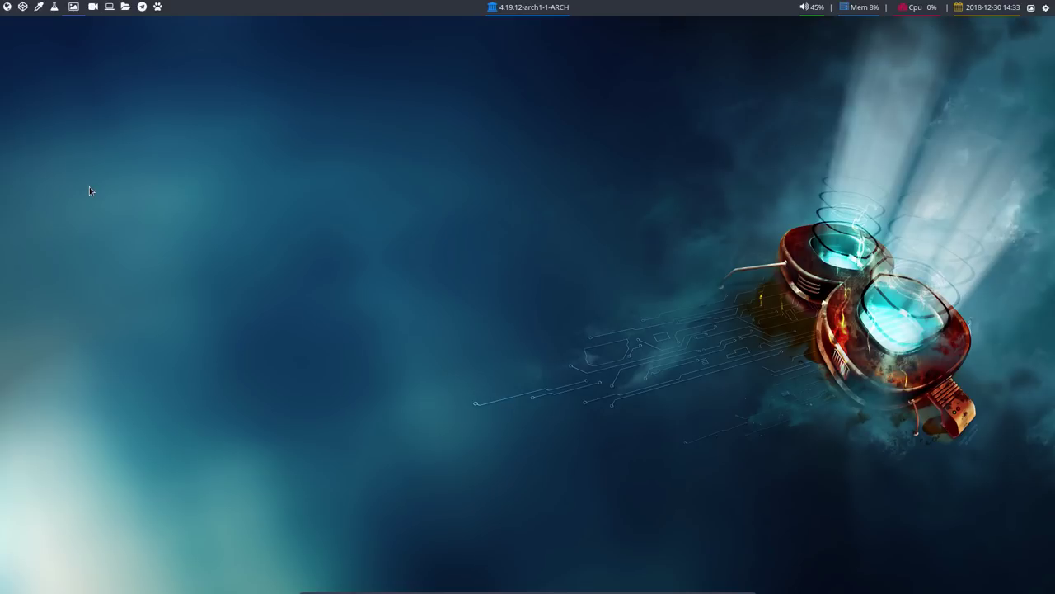
Open and dismiss the Super+D launcher twice, then kill the Inkscape and Atom windows
key(super+d)
key(Escape)
key(super+d)
key(Escape)
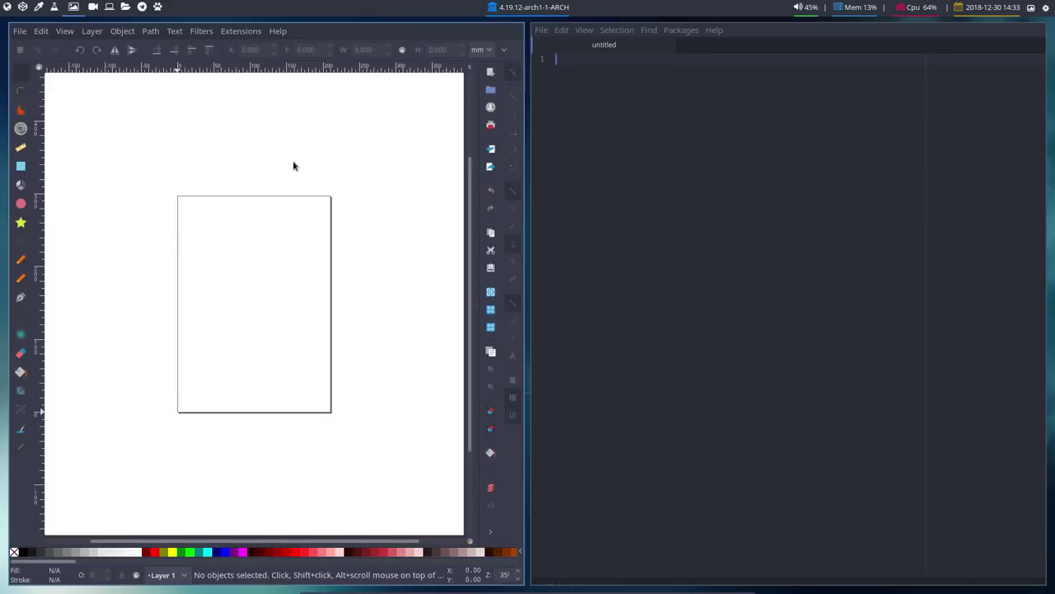
key(super+shift+q)
key(super+shift+q)
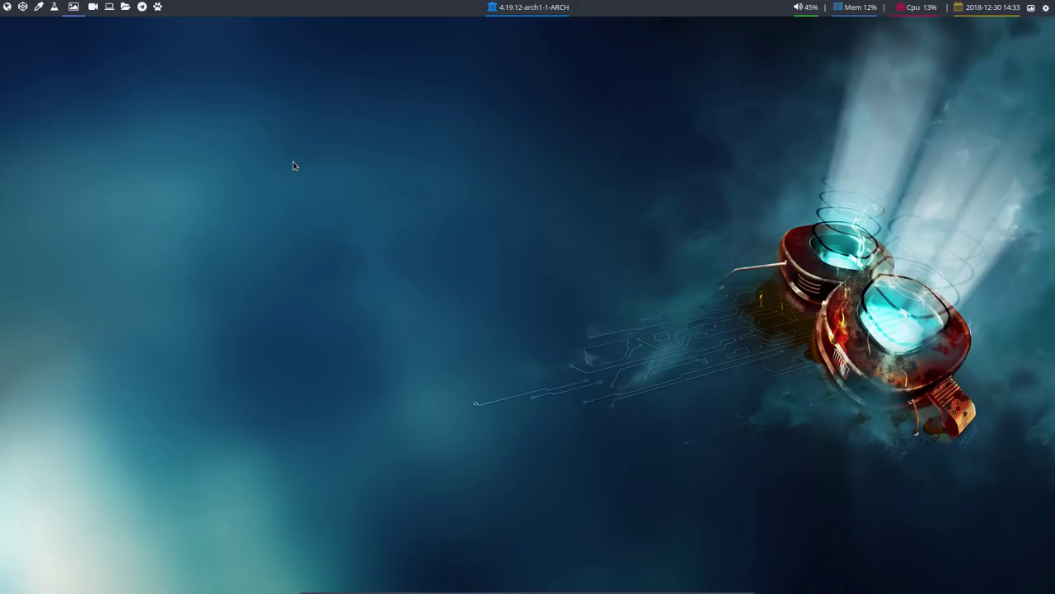
Open and dismiss the run prompt, full-screen app finder and rofi launcher, then open dmenu
key(super+d)
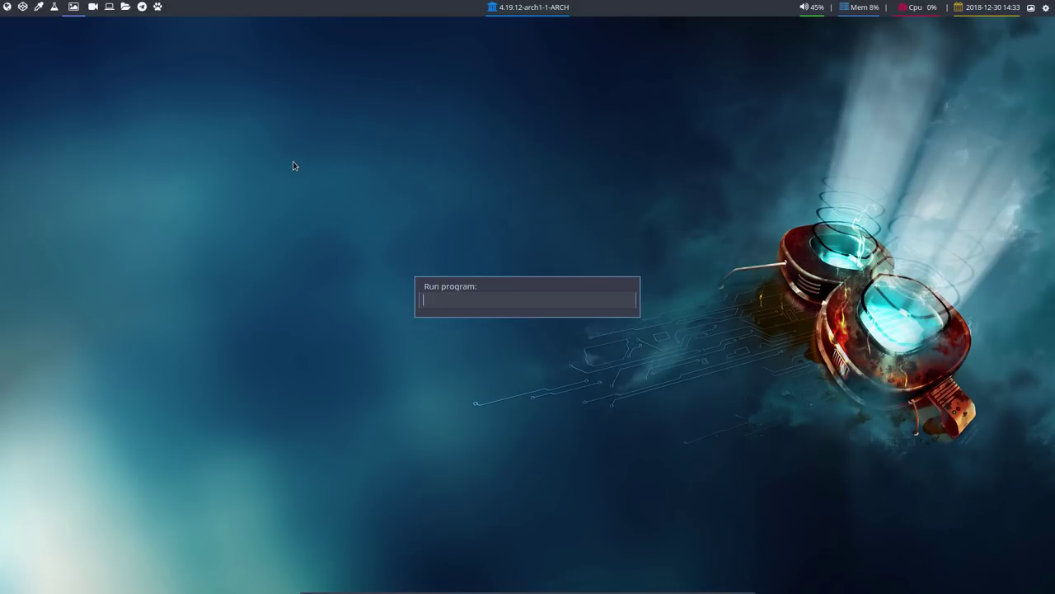
key(Escape)
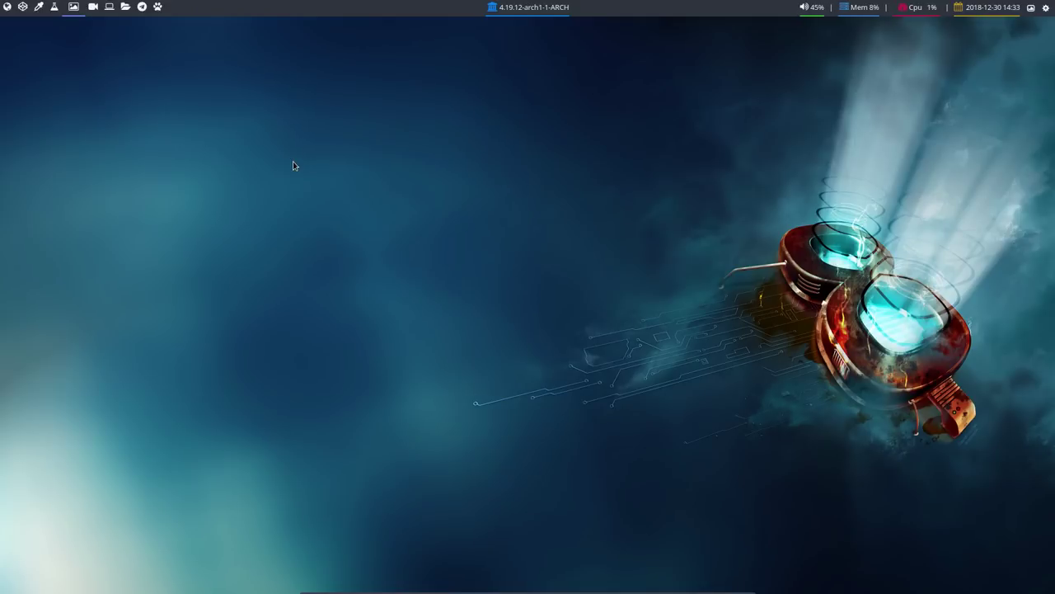
key(super+shift+d)
key(Escape)
key(super+r)
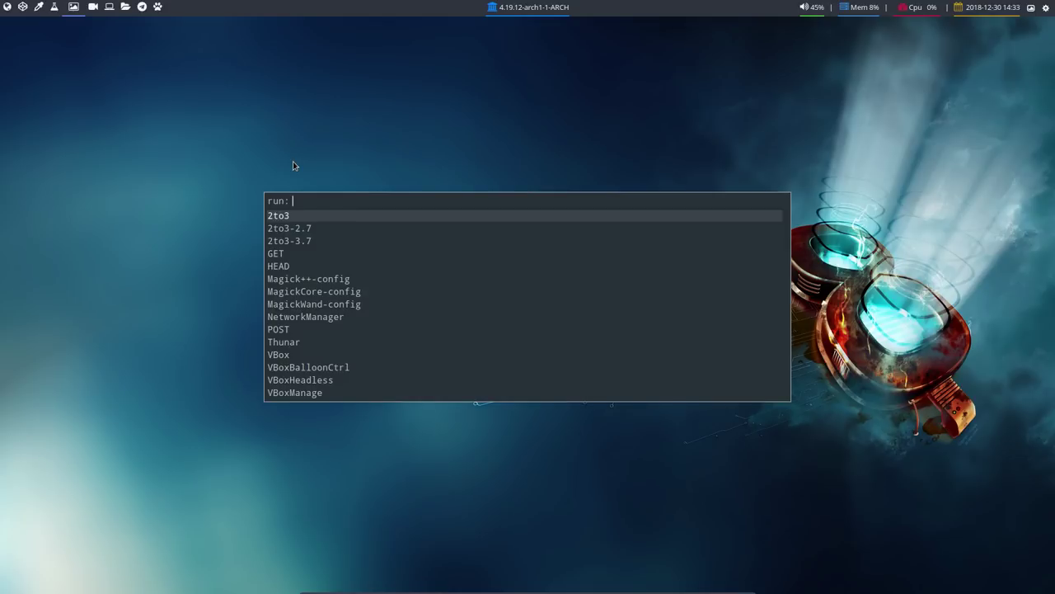
key(Escape)
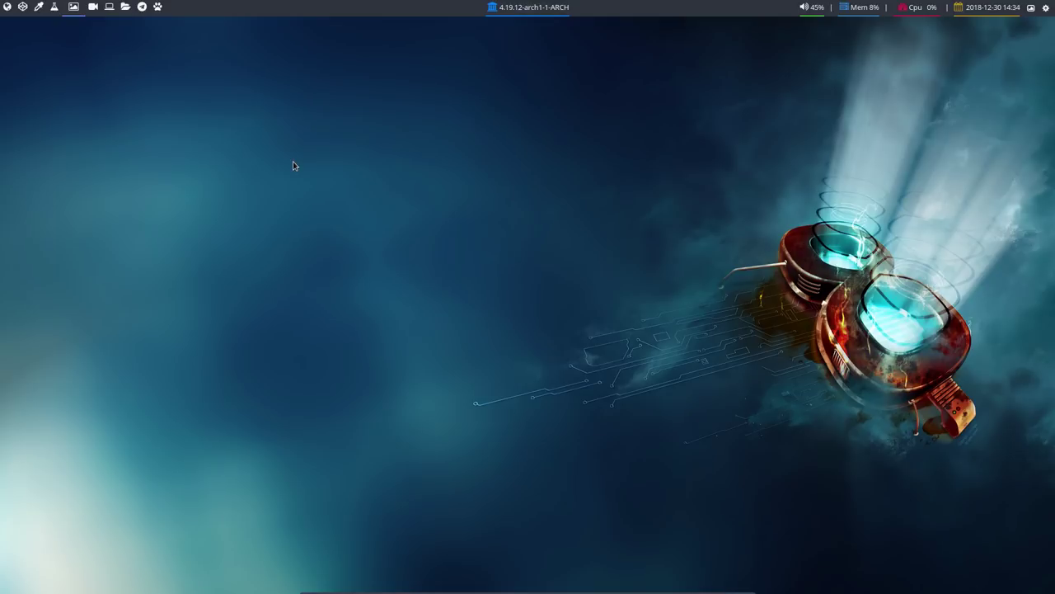
key(super+d)
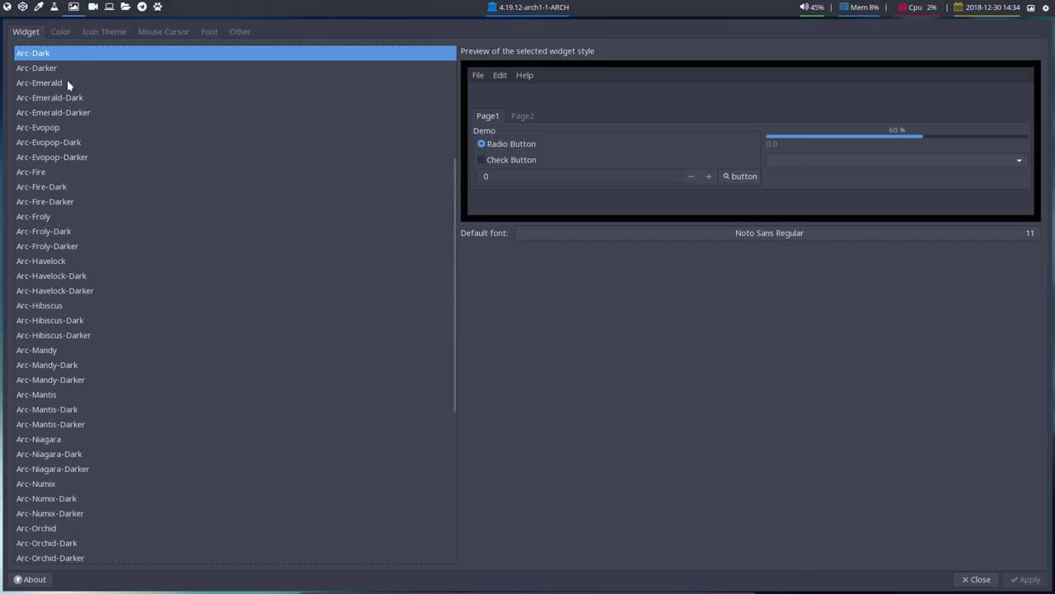
Choose the Arc-Hibiscus-Dark widget theme and Sardi Mono Colora Mandy icon theme
click(118, 189)
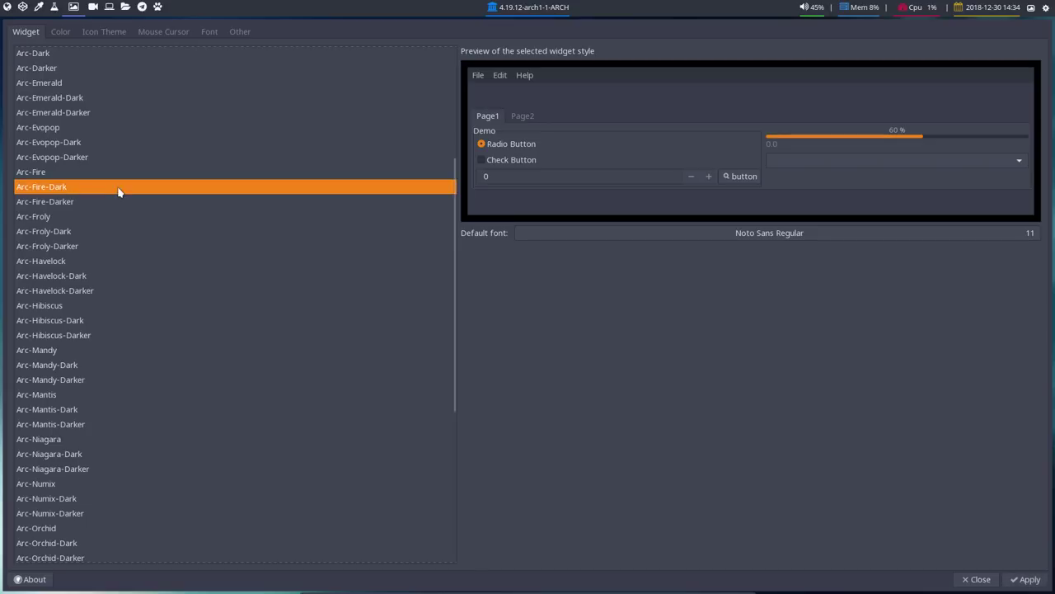
click(116, 231)
click(116, 278)
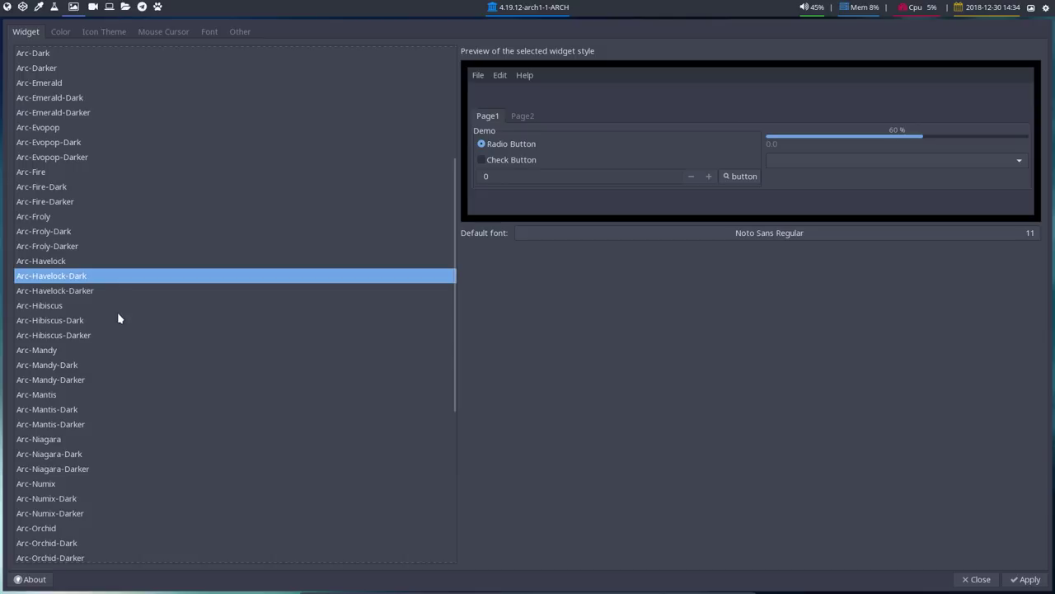
click(118, 320)
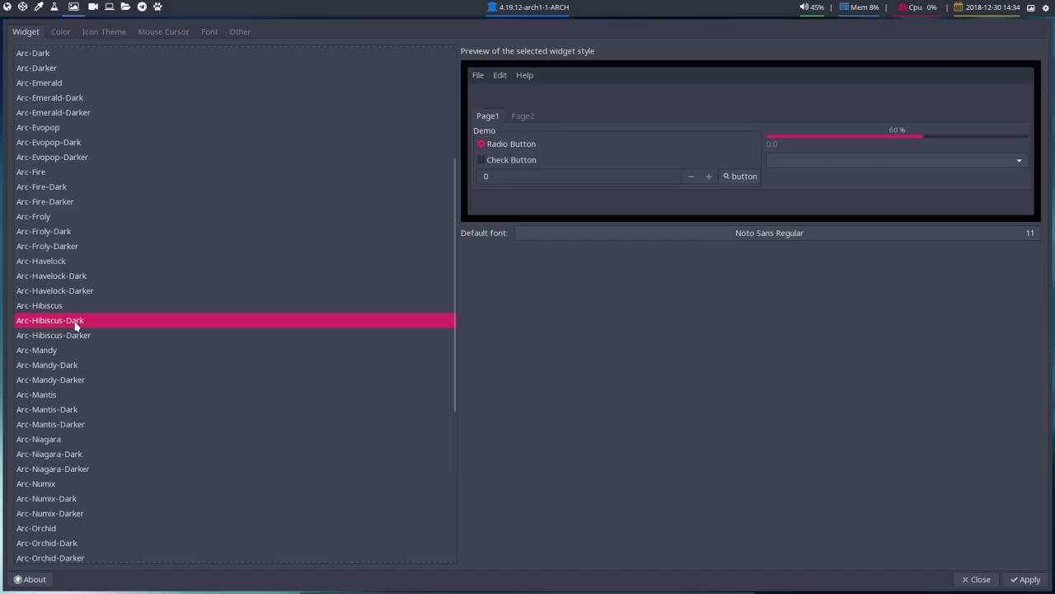
click(60, 33)
click(105, 33)
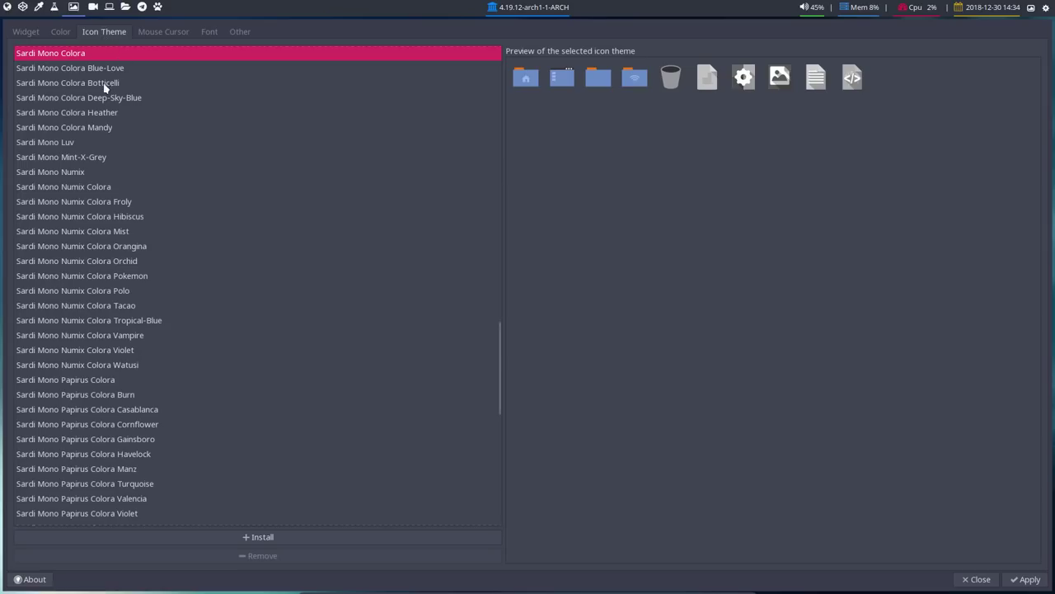
click(83, 138)
click(87, 127)
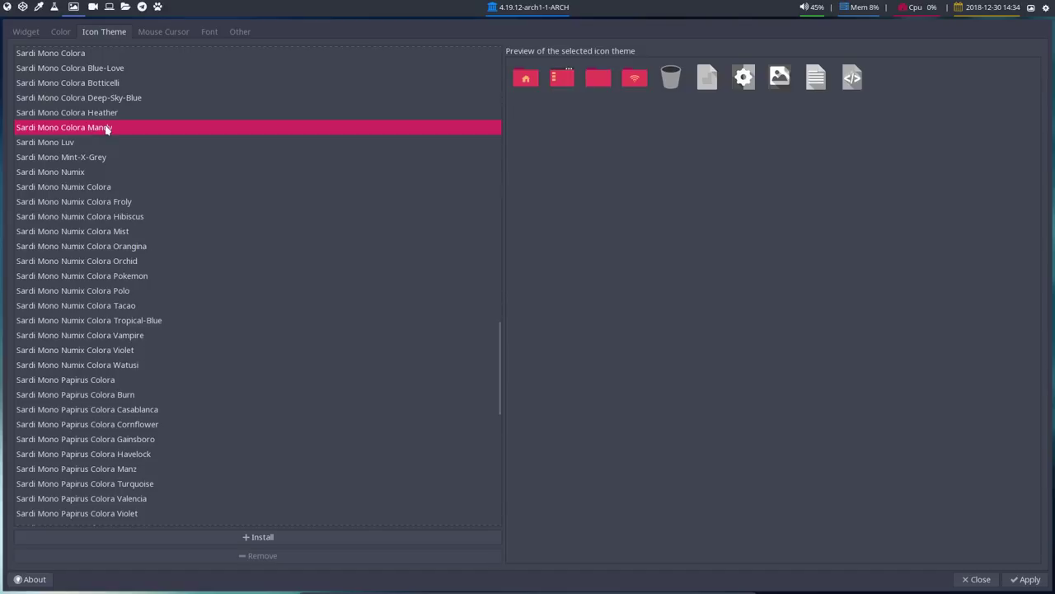
Select Breeze mouse cursors, apply the changes, and recheck the widget theme
click(163, 32)
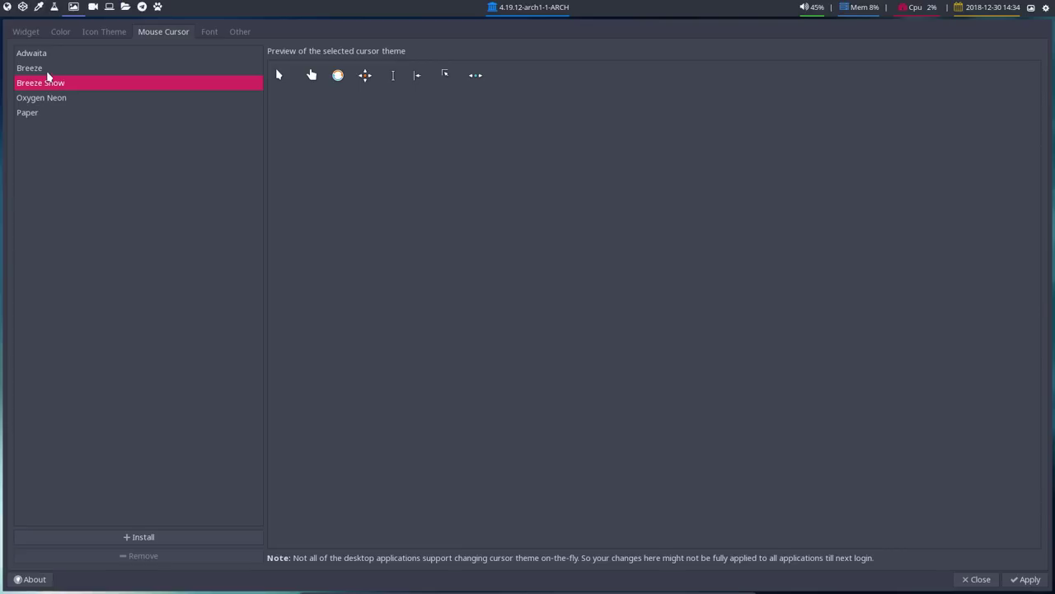
click(47, 70)
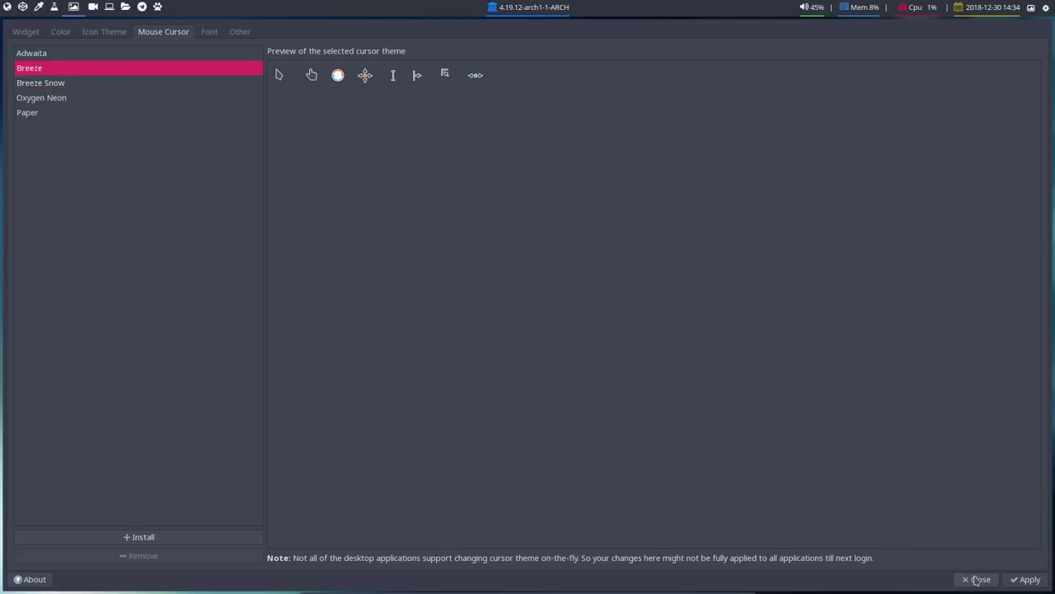
click(1030, 580)
click(208, 32)
click(240, 32)
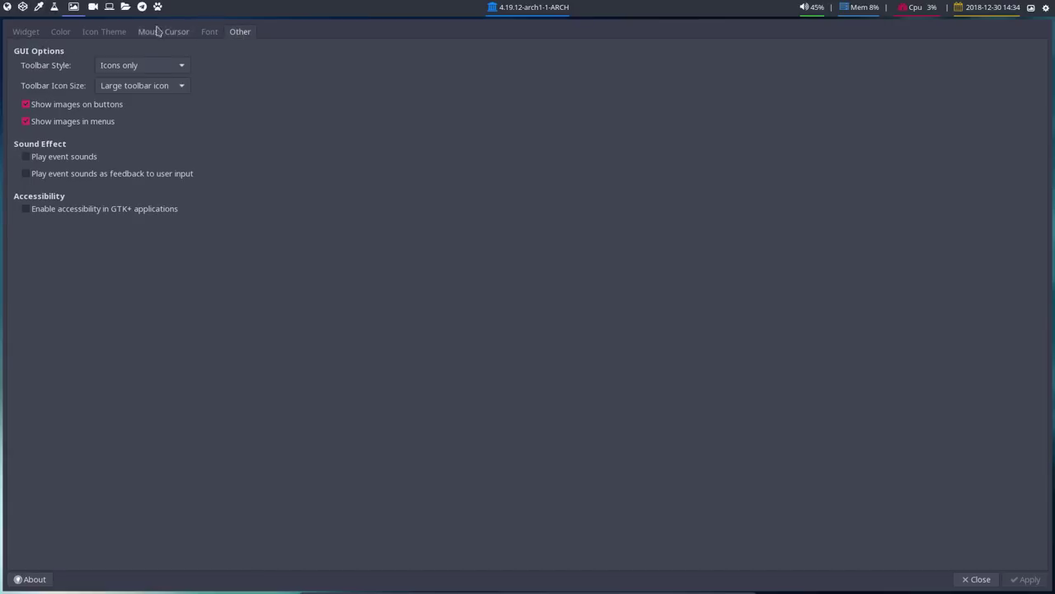
click(32, 32)
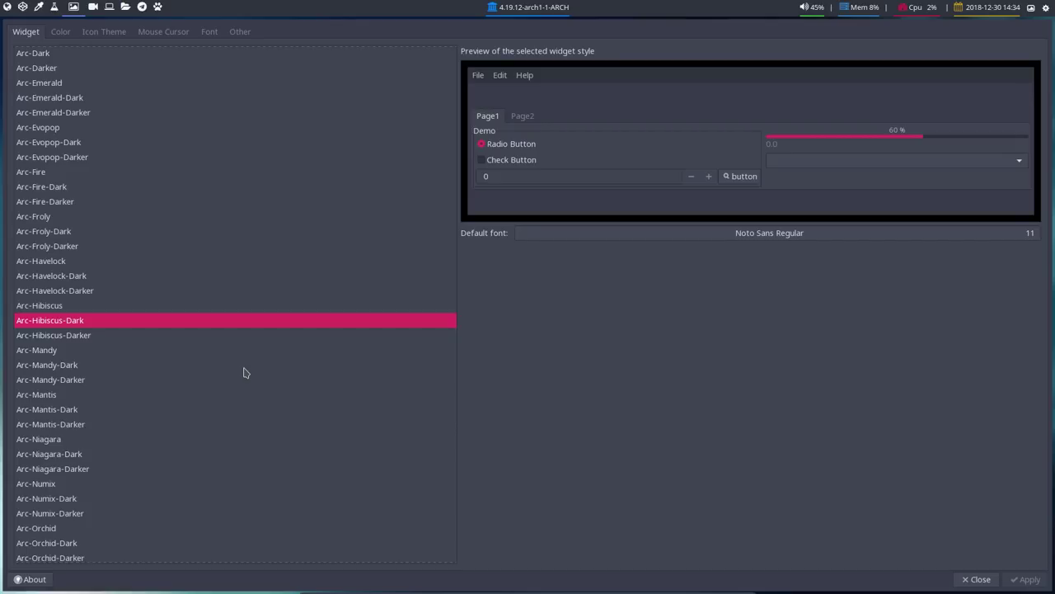
Close LXAppearance and bring up the XFCE Settings Manager maximized with Super+I
key(Escape)
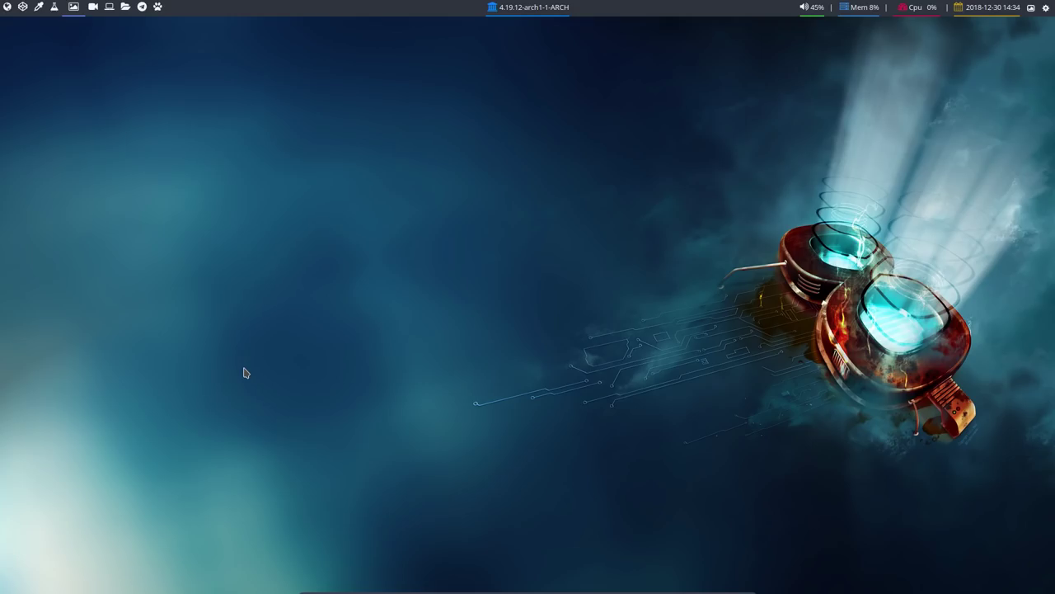
key(super+i)
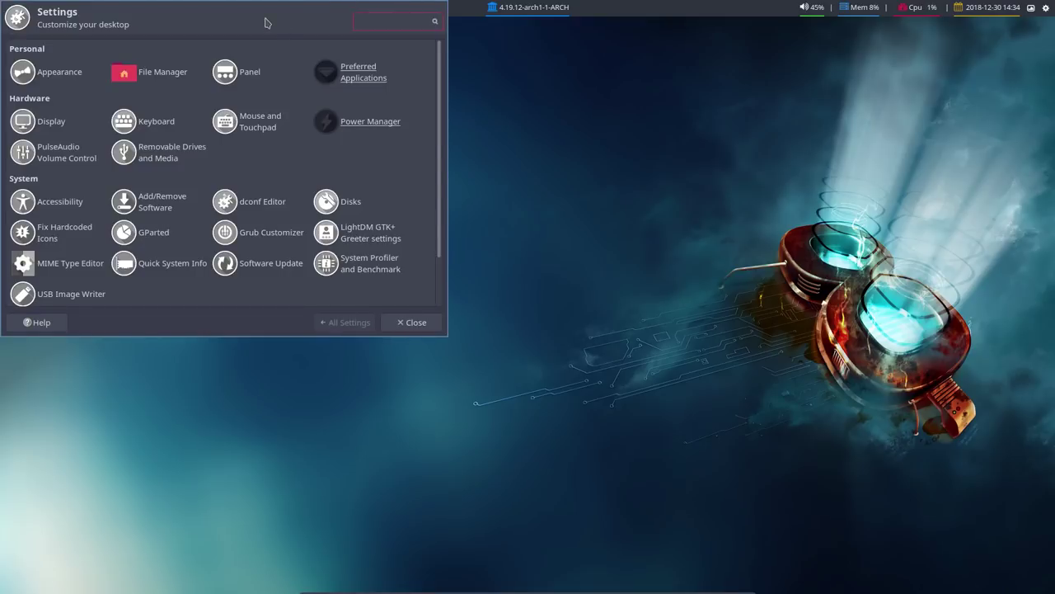
drag(220, 12, 456, 230)
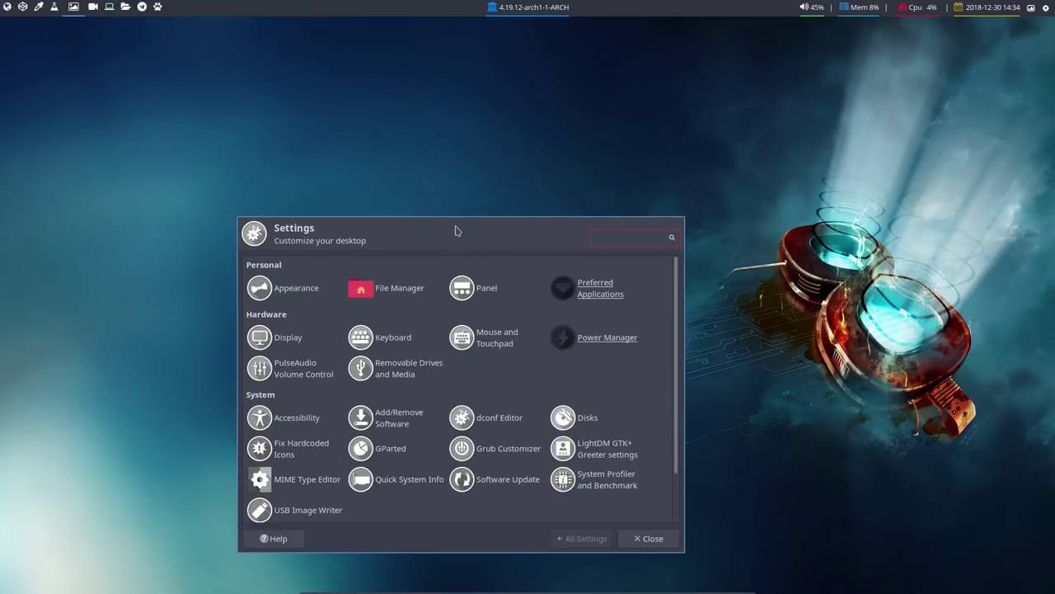
double_click(456, 230)
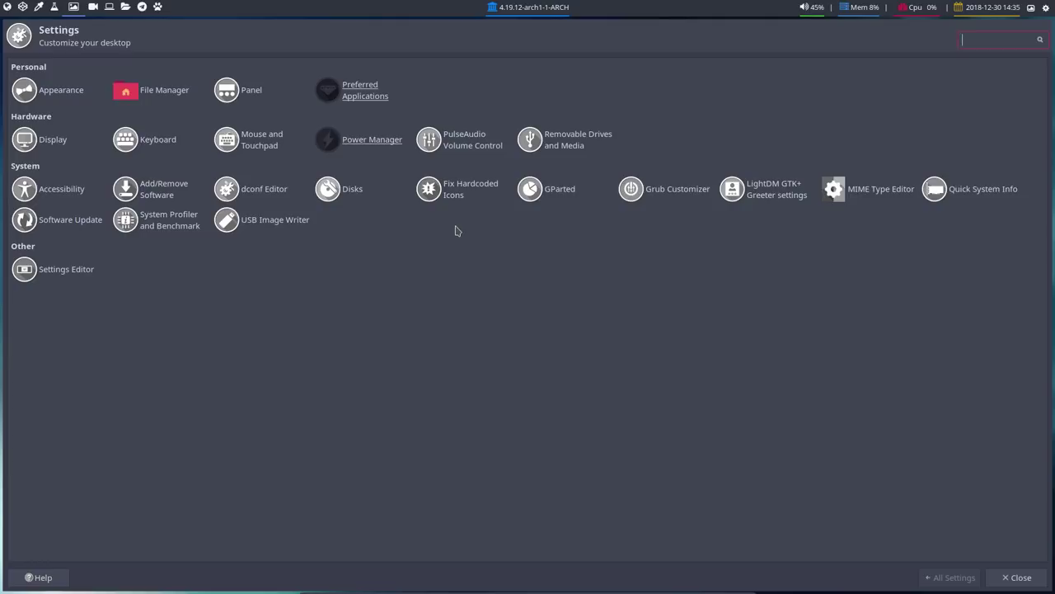
In Appearance, set style Arc-Hibiscus-Dark and icons Sardi Mono Colora Mandy, then close
click(61, 91)
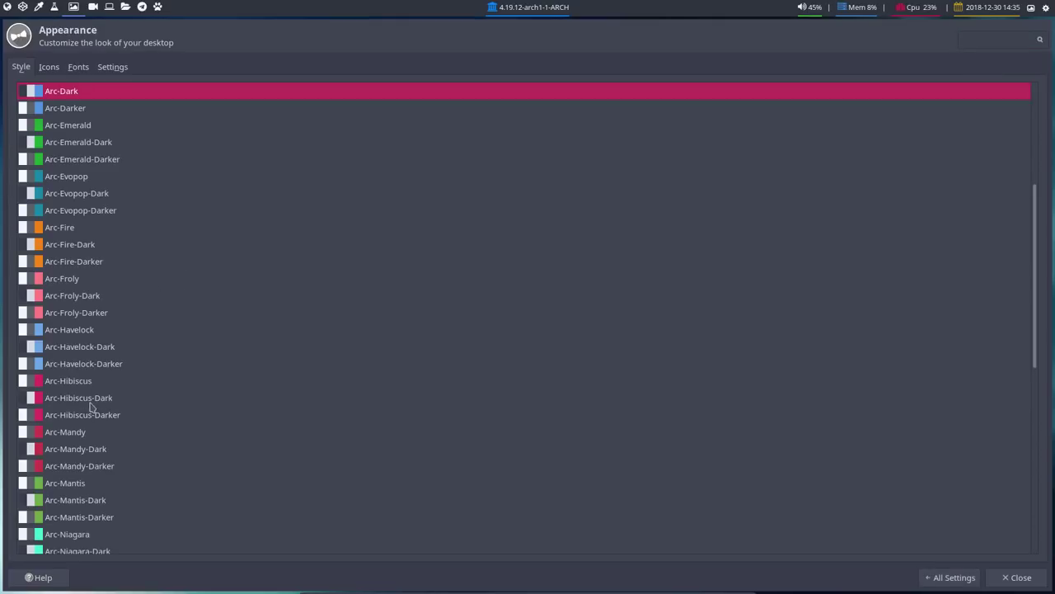
click(242, 398)
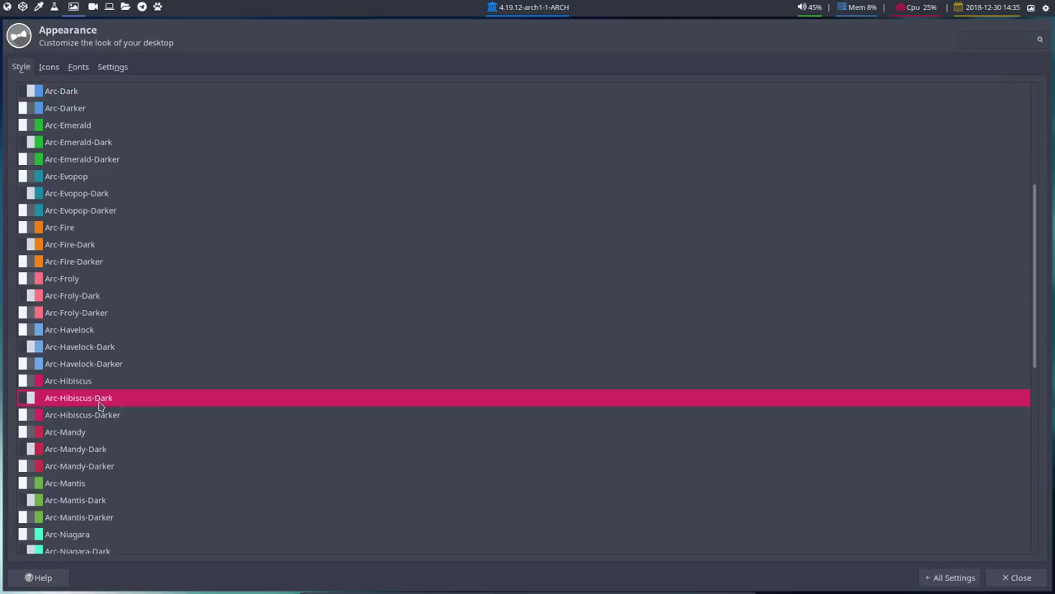
click(49, 67)
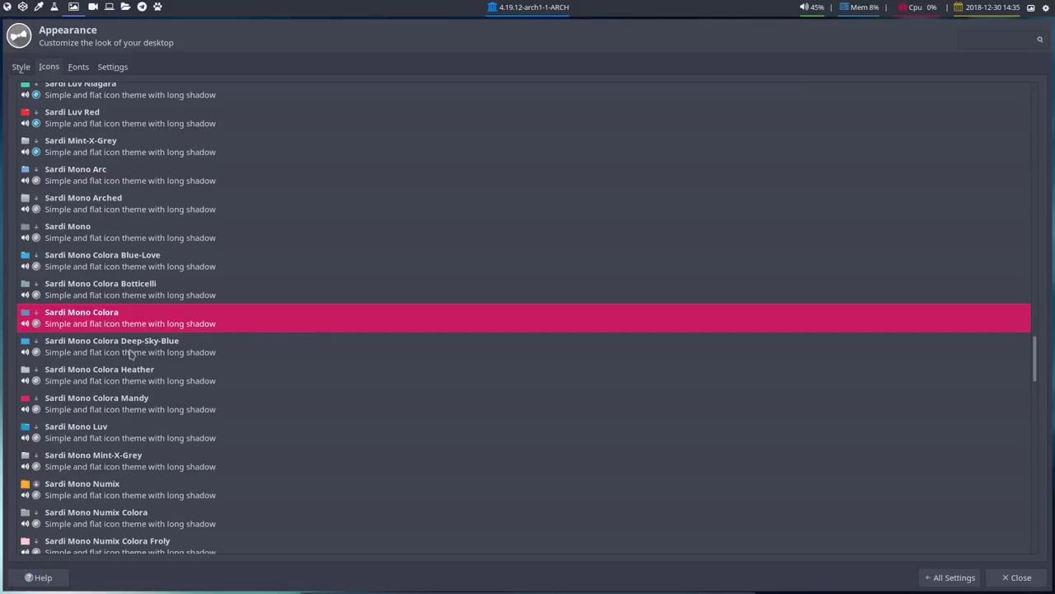
click(116, 414)
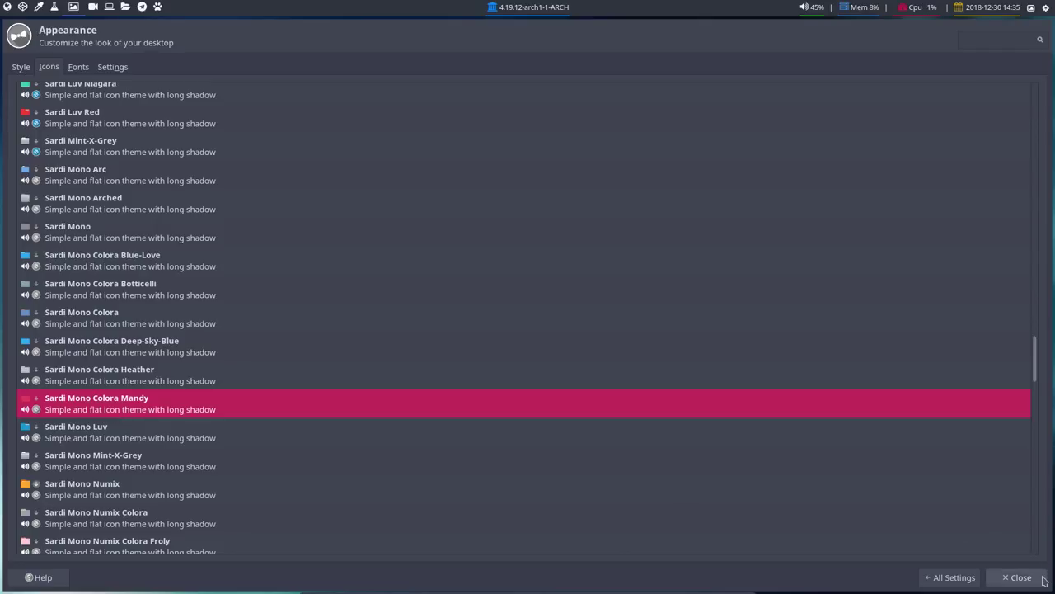
click(79, 68)
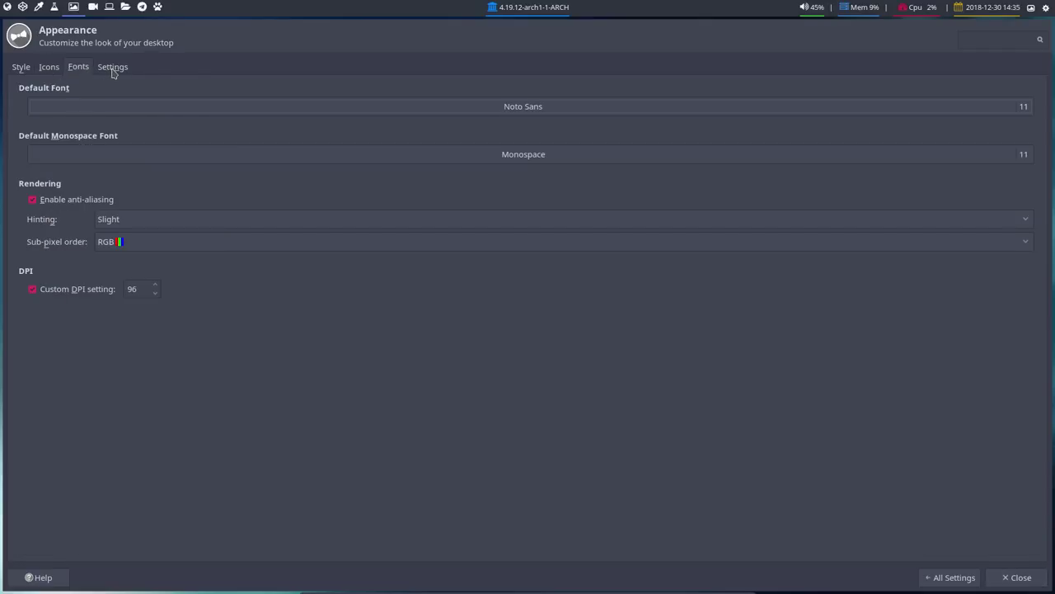
click(112, 69)
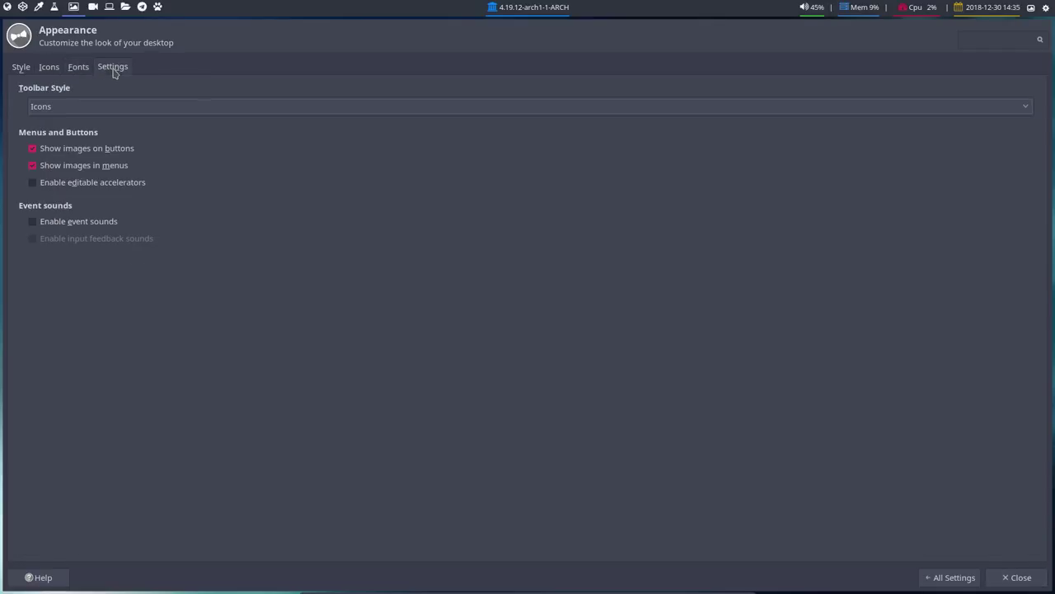
click(1020, 580)
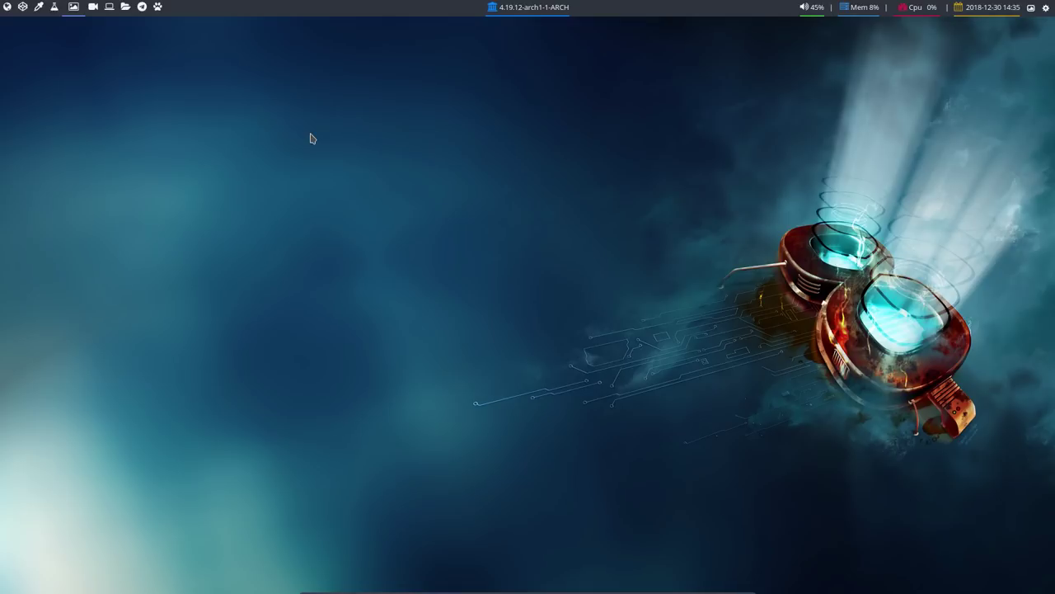
Log out via the Super+X menu and log back in with the account password
key(super+x)
key(Left)
key(Left)
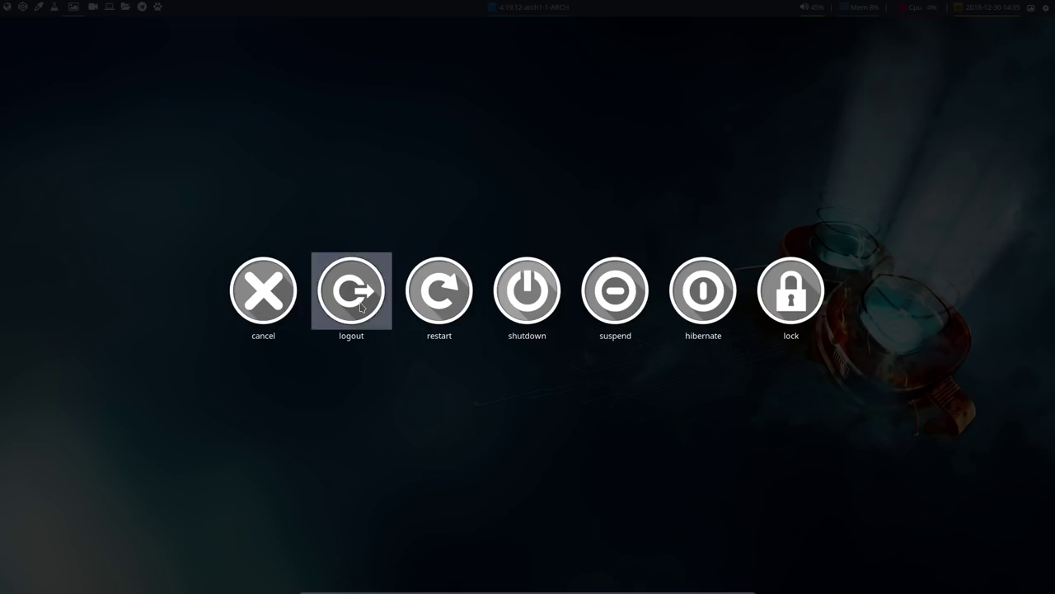
key(Return)
text(••)
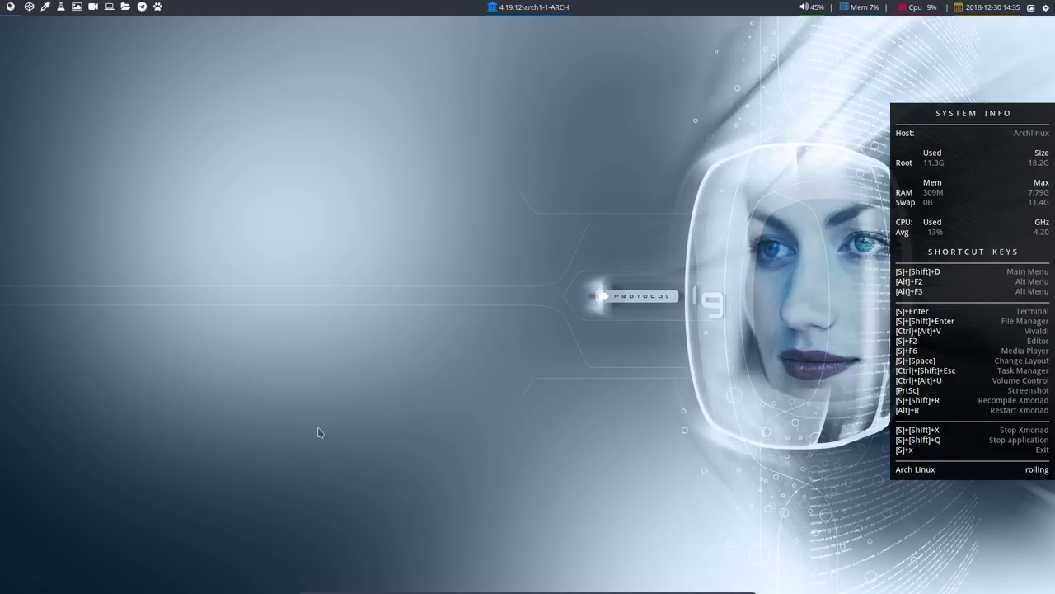
Open a terminal, run kc, type 'AAAqqwertyuqqwer', then visit workspace 2 and return
key(super+Return)
text(kc)
key(Return)
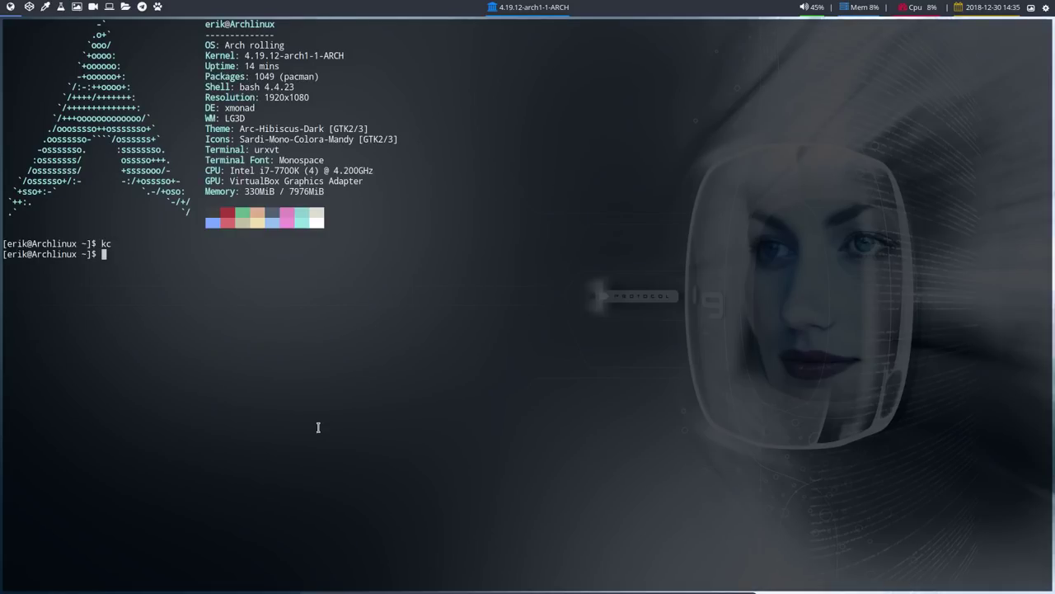
text(AAAqqwertyuqqwer)
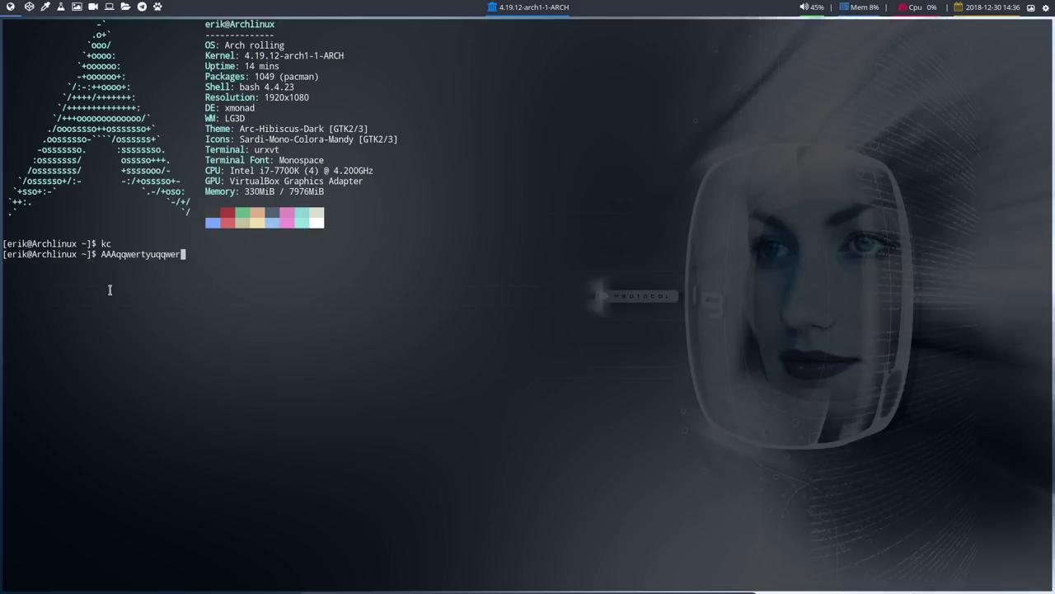
click(31, 8)
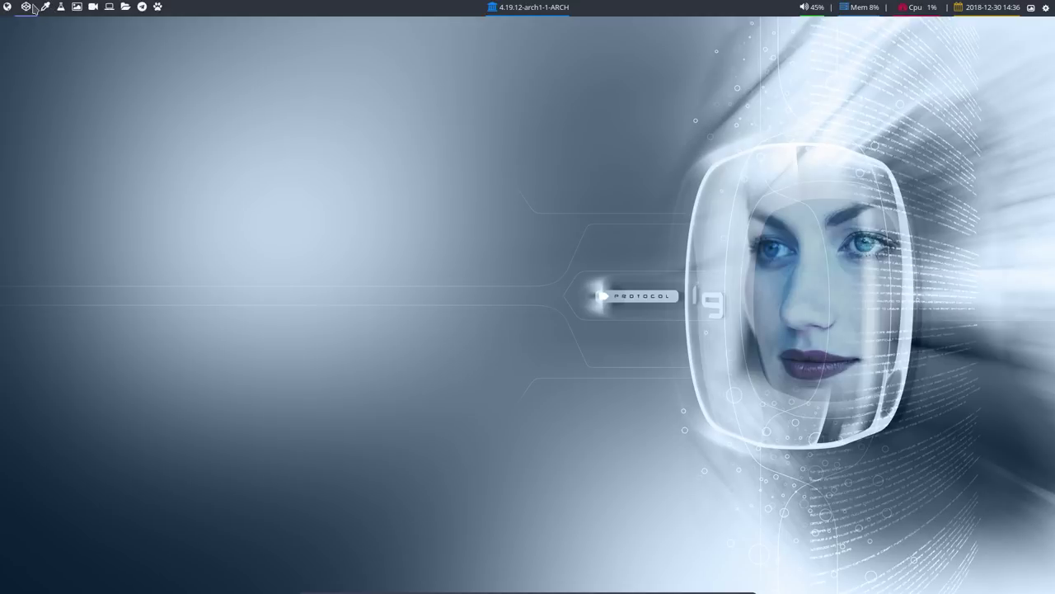
click(10, 8)
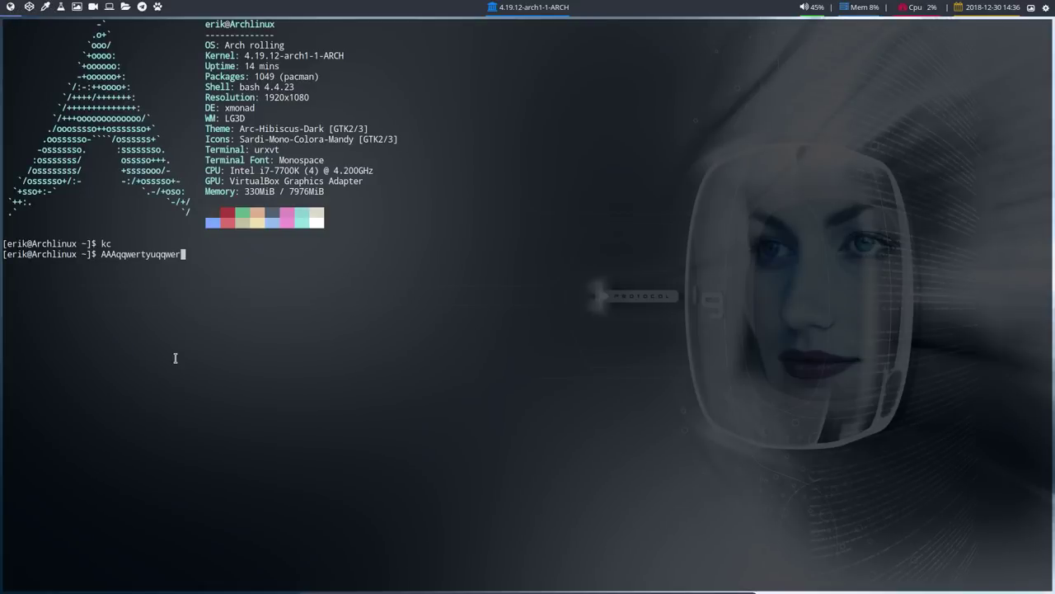
Open ~/.xmonad/scripts/autostart.sh from Thunar in Atom and dismiss its welcome prompts
key(super+shift+Return)
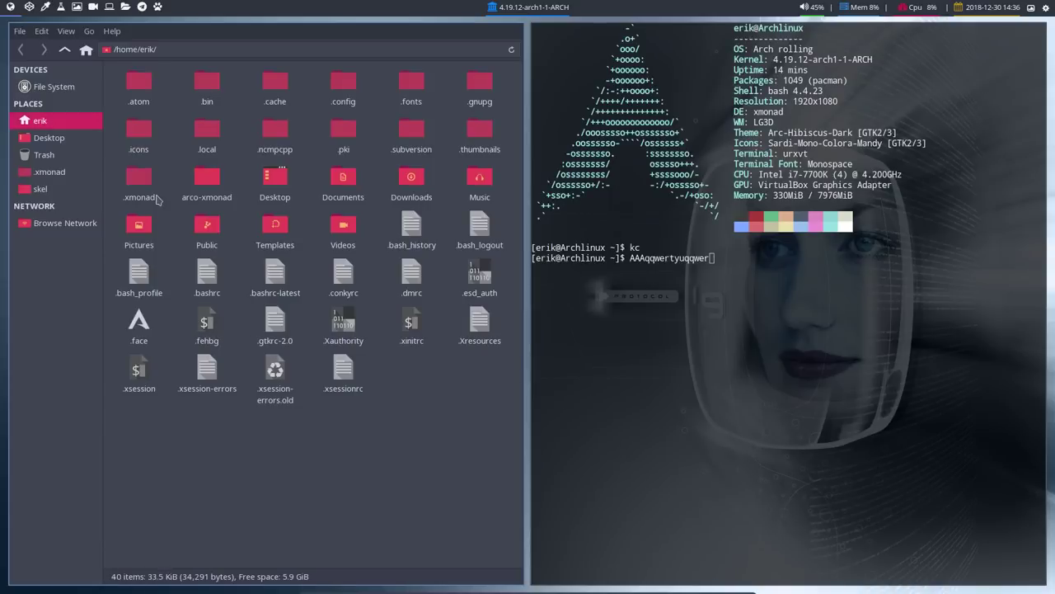
click(51, 173)
double_click(140, 84)
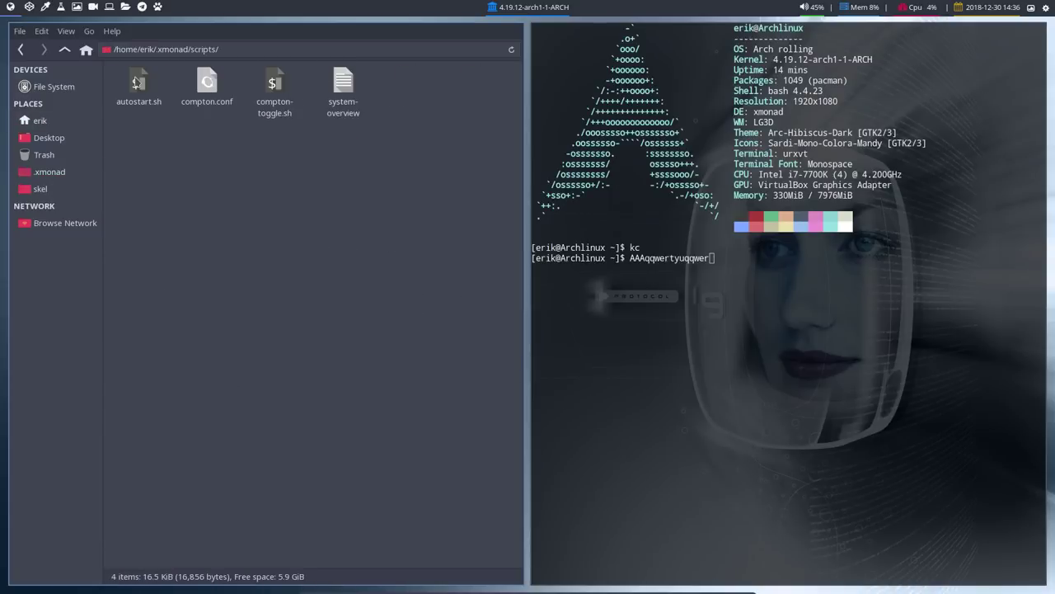
click(138, 89)
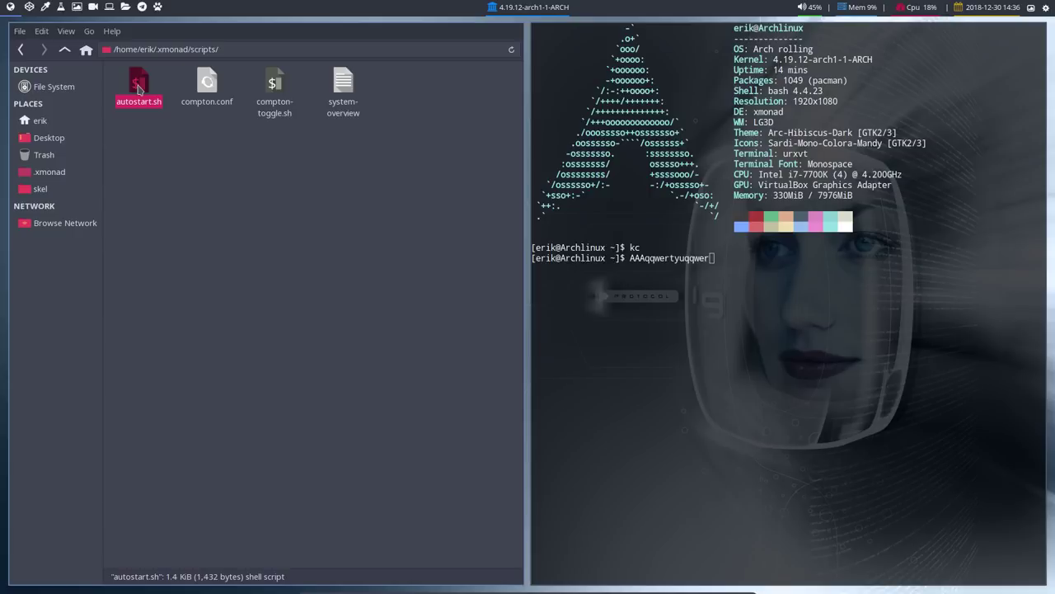
double_click(138, 89)
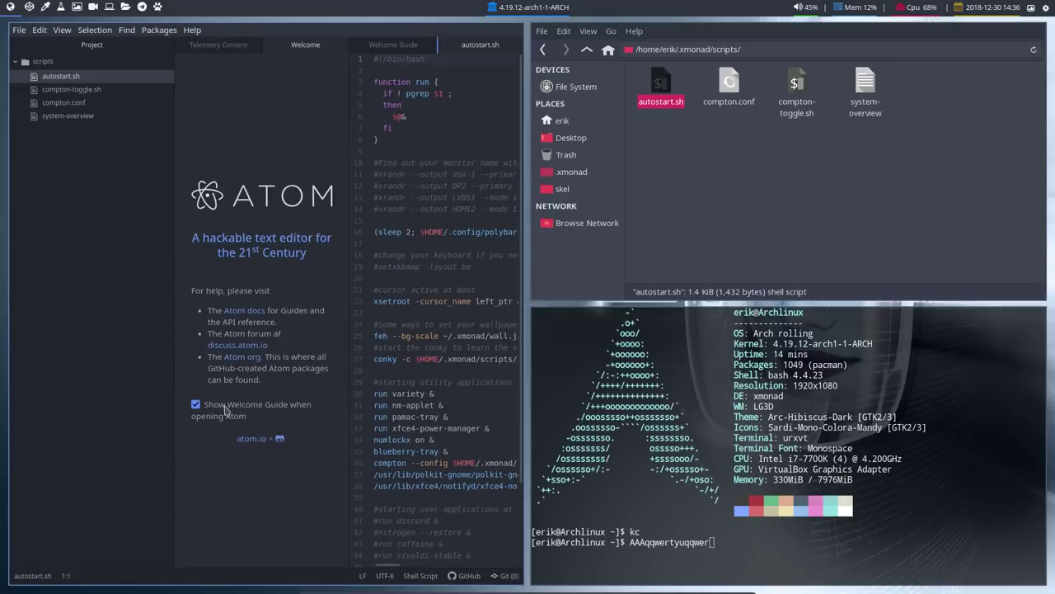
click(339, 44)
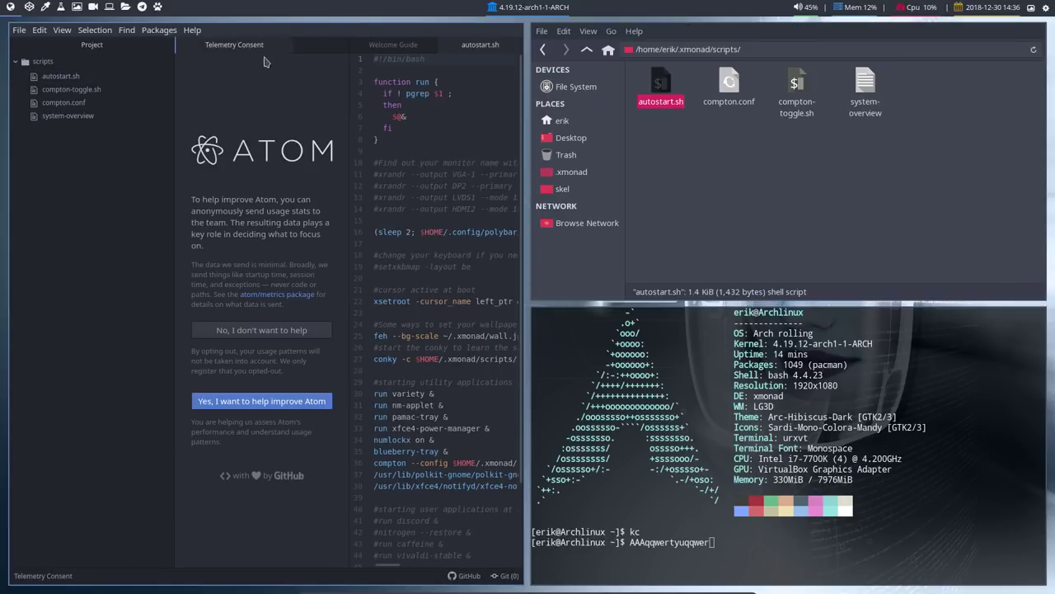
click(231, 401)
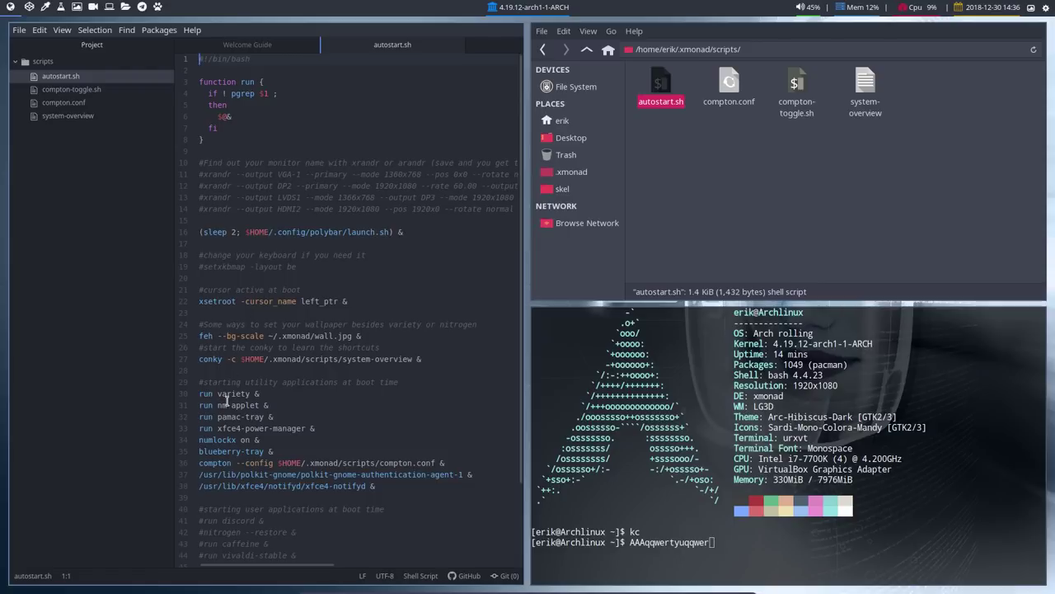
Uncomment the setxkbmap -layout be line, comment out feh and conky, and save
click(201, 272)
key(BackSpace)
key(Down)
key(Down)
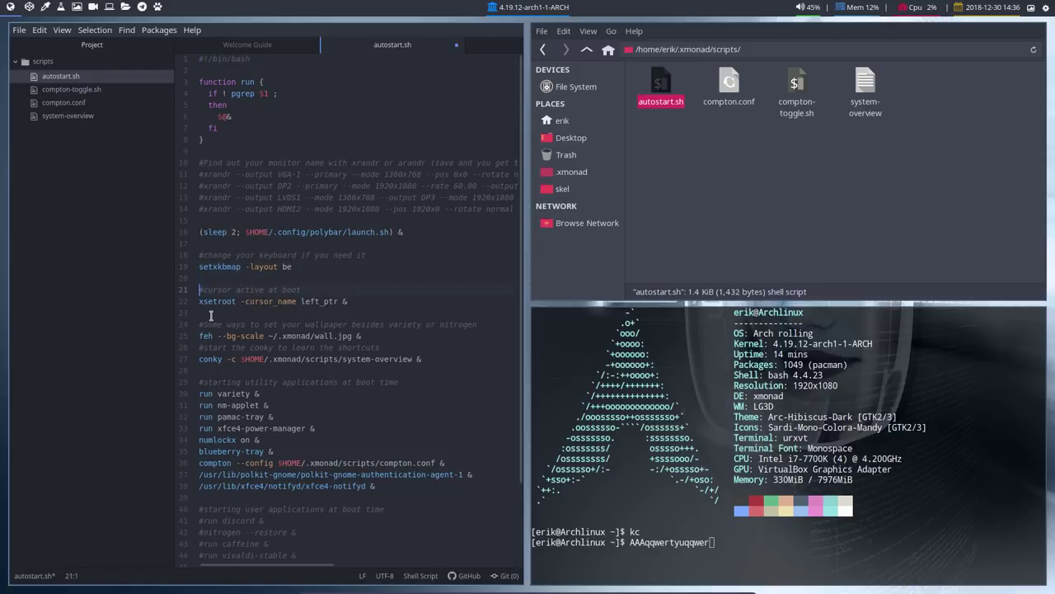
key(Down)
key(Down)
key(Down)
key(Down)
drag(204, 209, 188, 215)
click(200, 336)
key(ctrl+slash)
click(201, 359)
key(ctrl+slash)
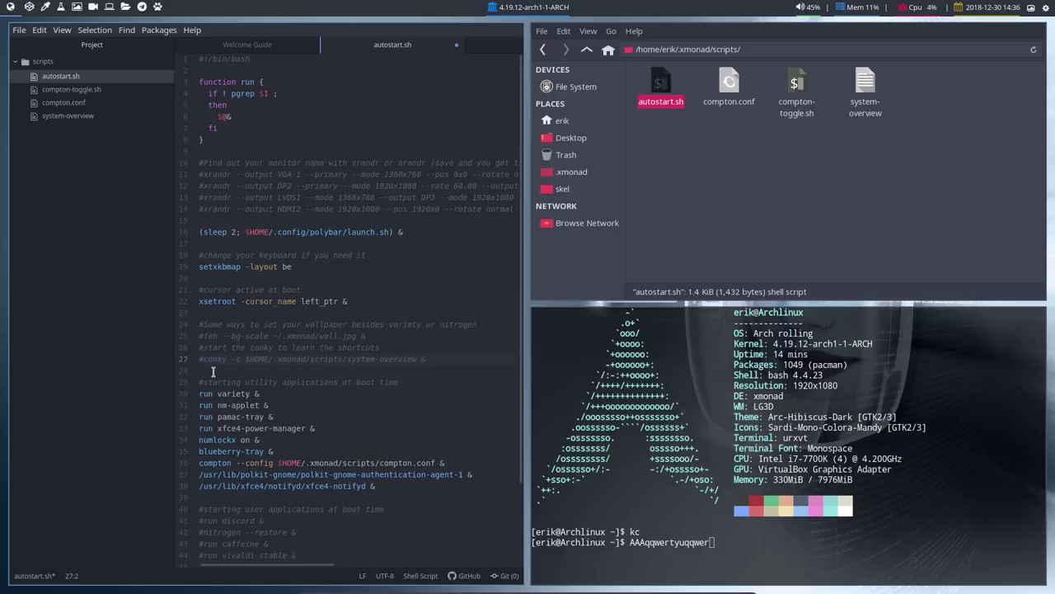
key(ctrl+s)
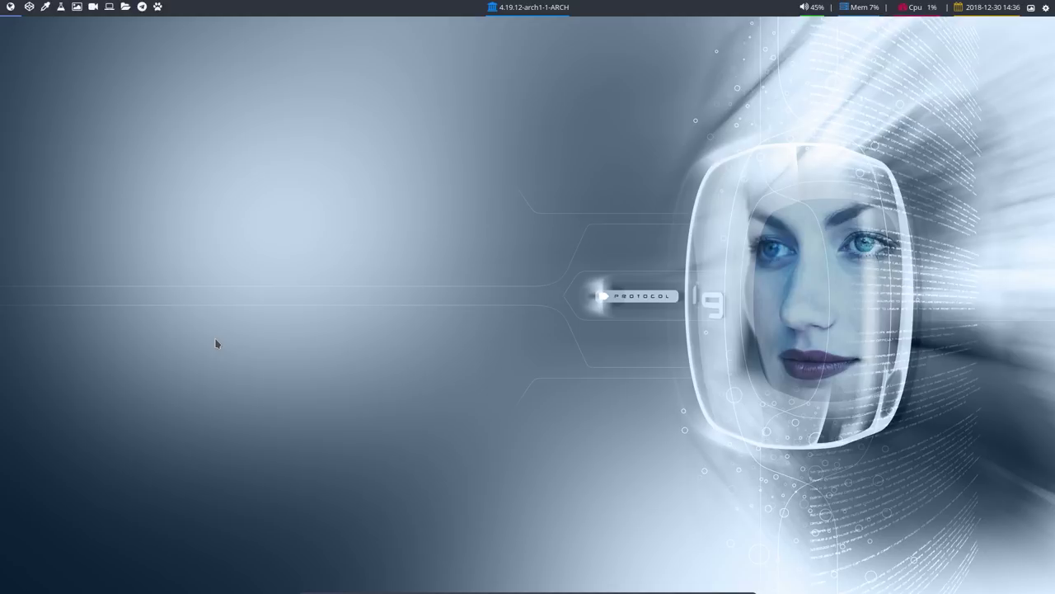
Open a urxvt terminal with Thunar tiled beside it on the home folder
key(super+Return)
key(super+shift+Return)
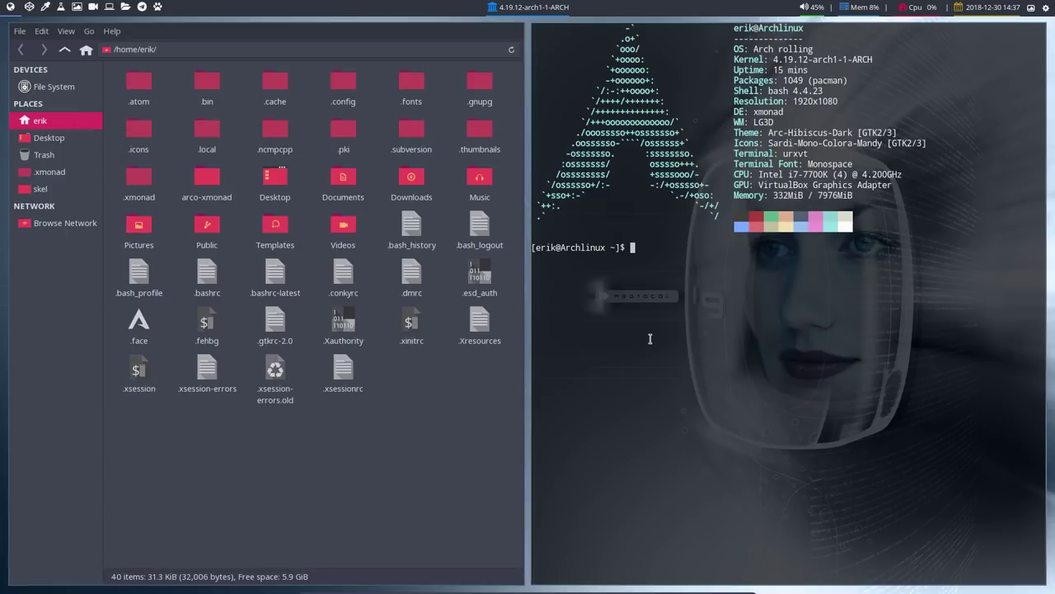
Visit the Spotify, empty, file manager and VirtualBox workspaces from the top bar
click(30, 8)
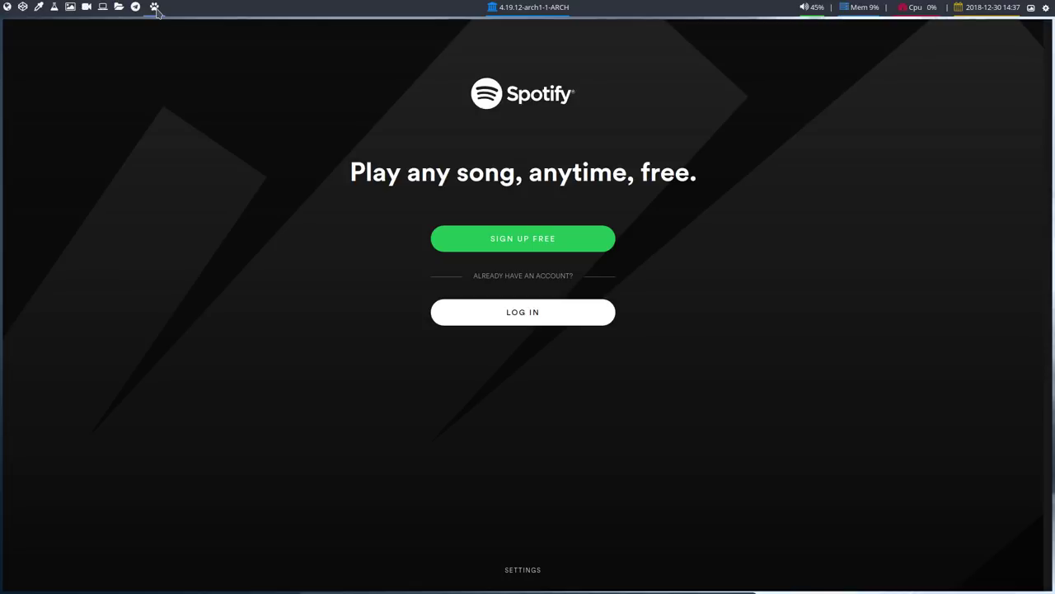
click(136, 7)
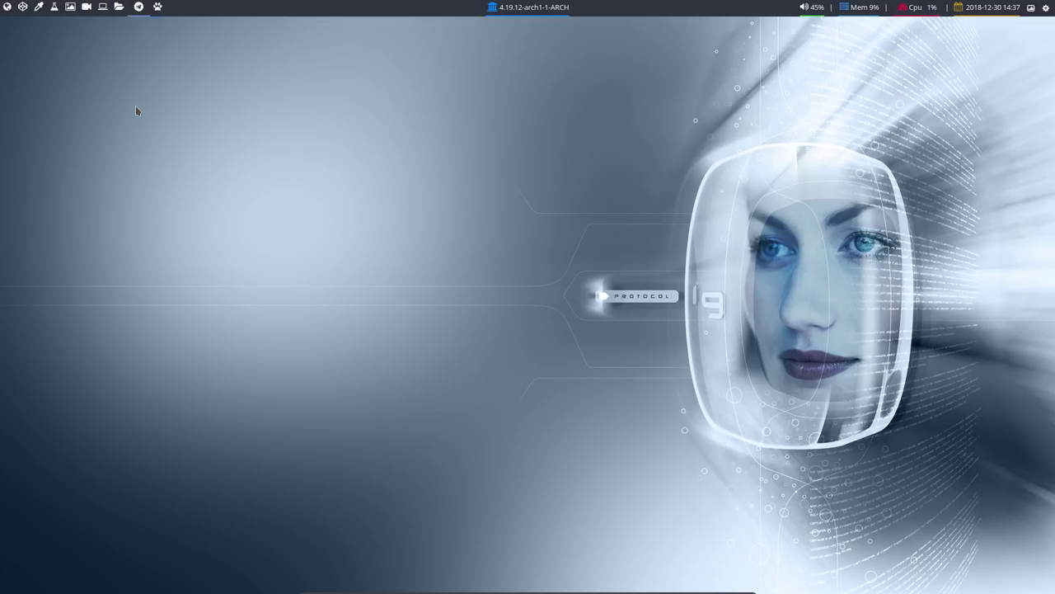
click(120, 7)
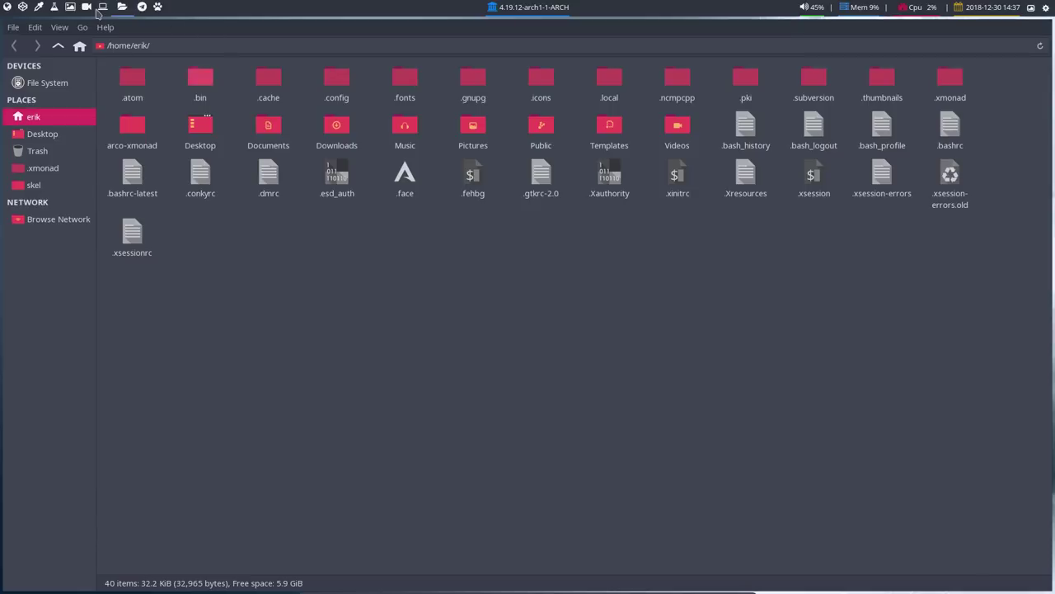
click(101, 8)
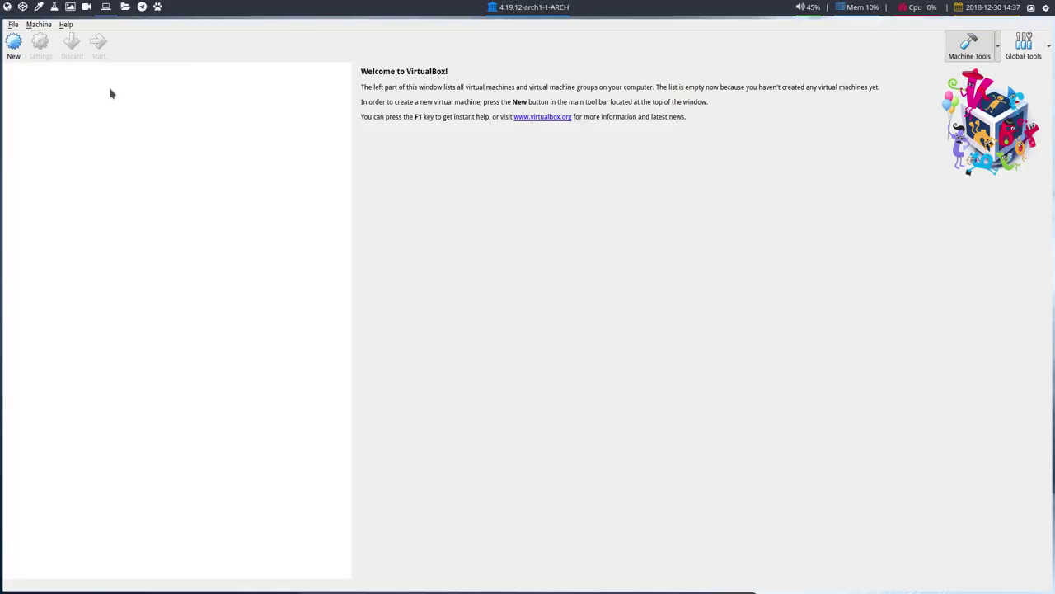
Quit VirtualBox via File > Exit and switch to the video player workspace
click(66, 24)
mouse_move(31, 26)
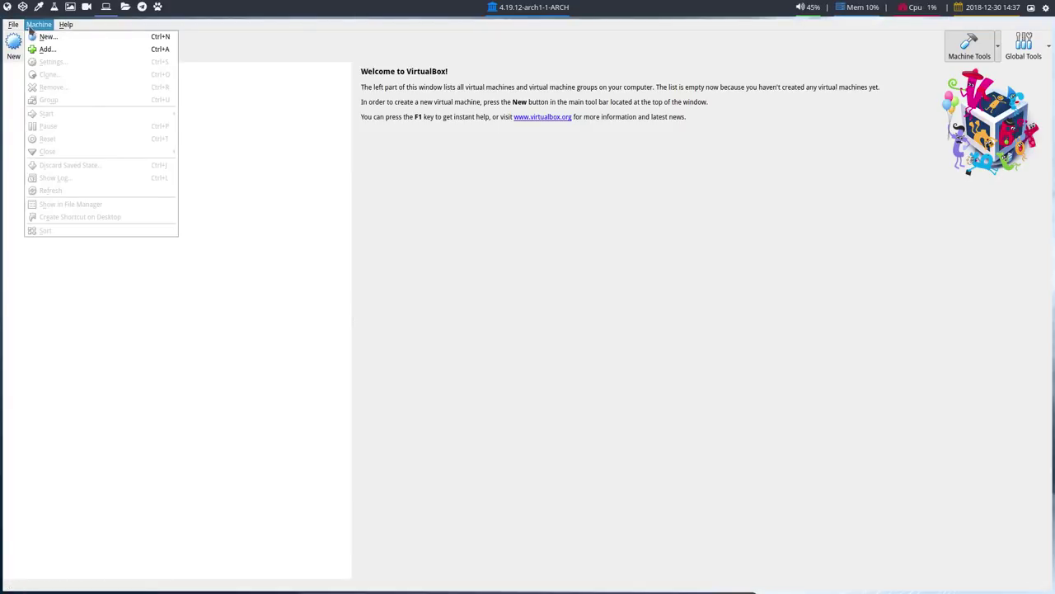
click(48, 141)
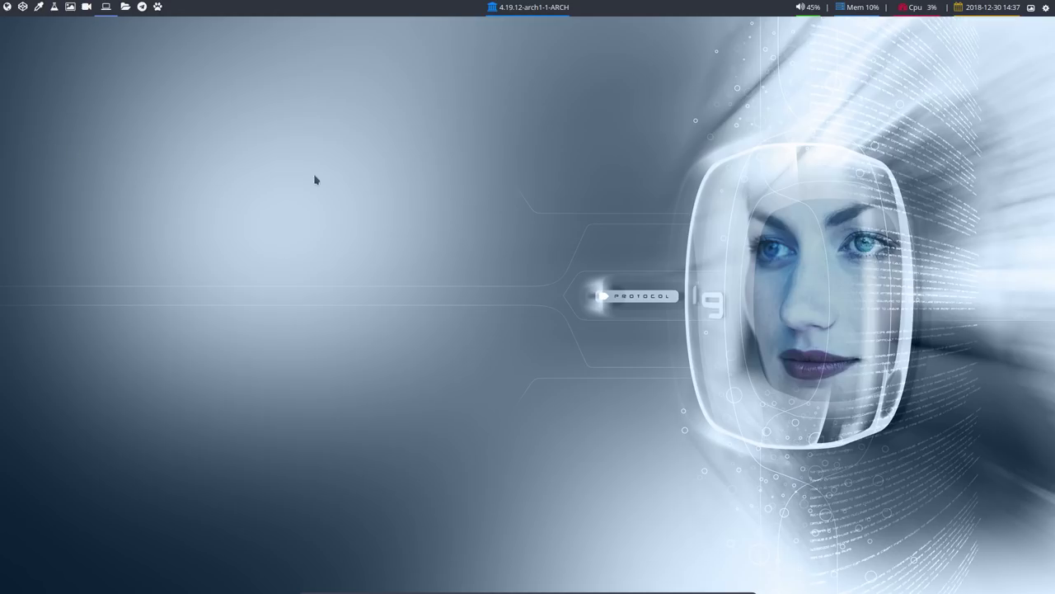
click(87, 8)
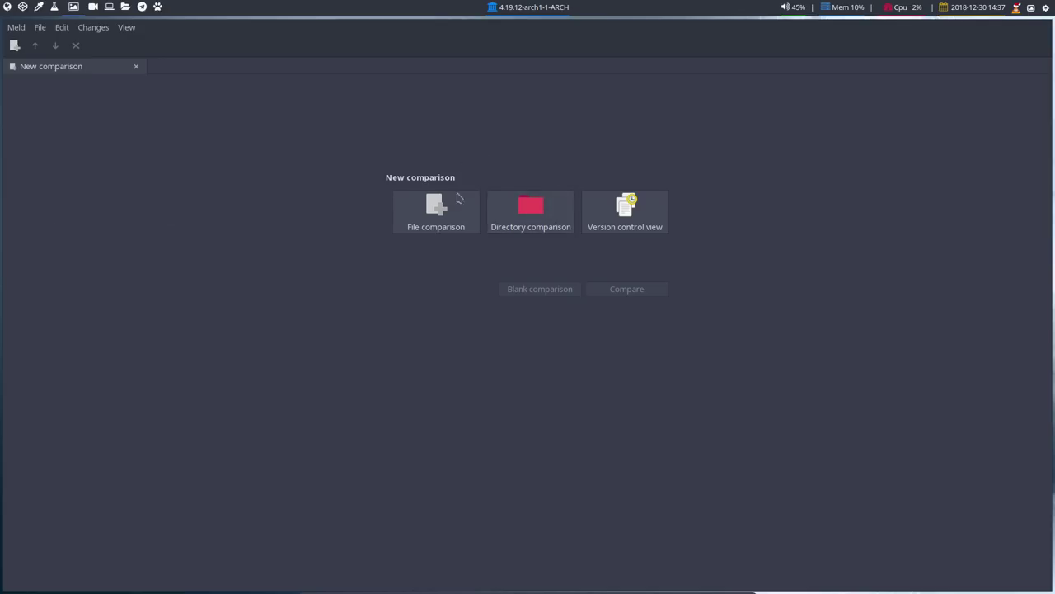
Close Meld and Inkscape with Ctrl+Q and go to the GIMP workspace
key(ctrl+q)
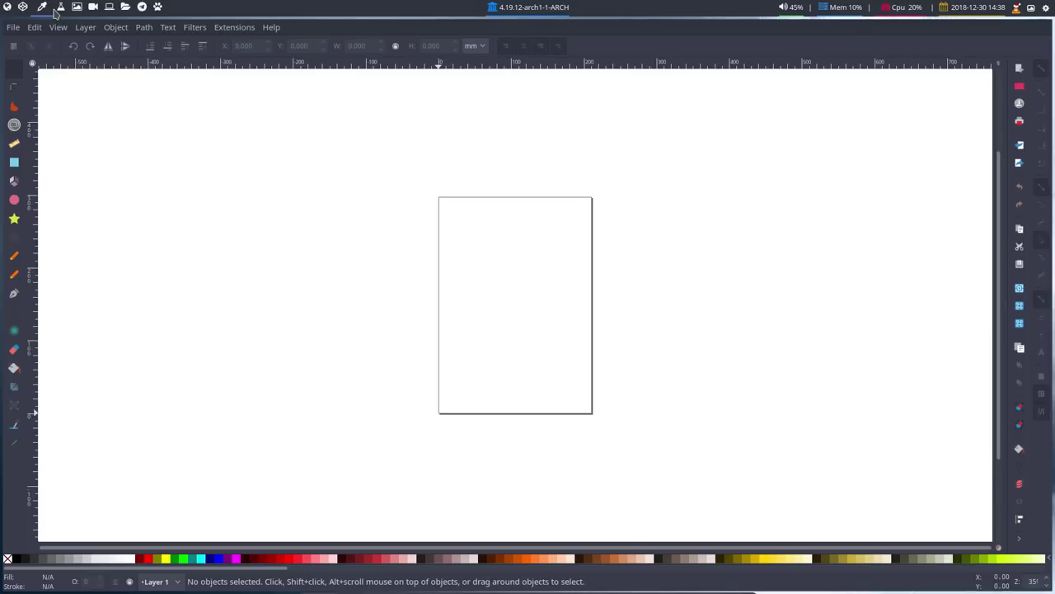
key(ctrl+q)
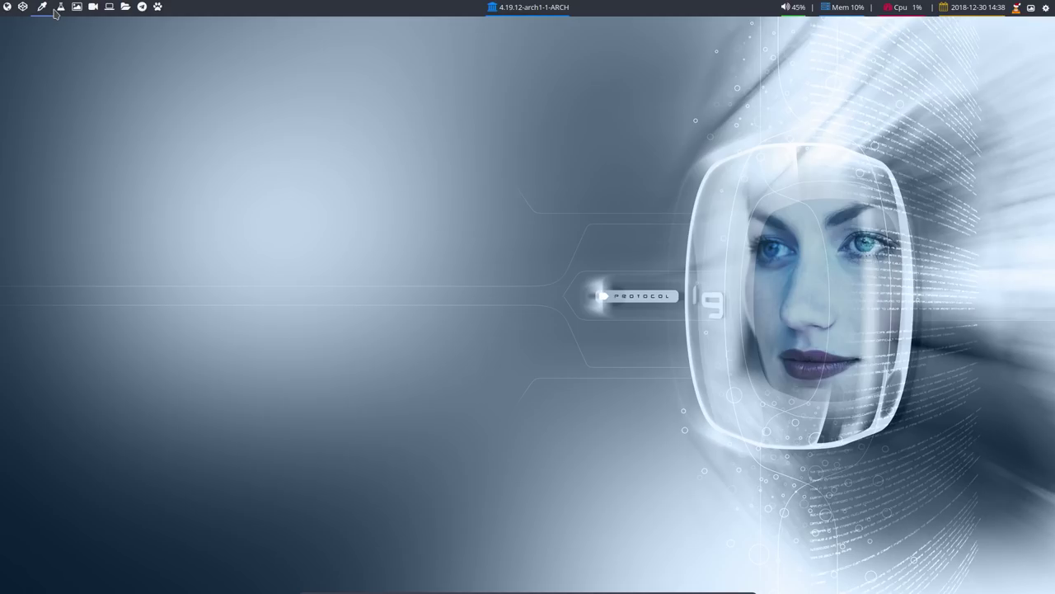
click(58, 10)
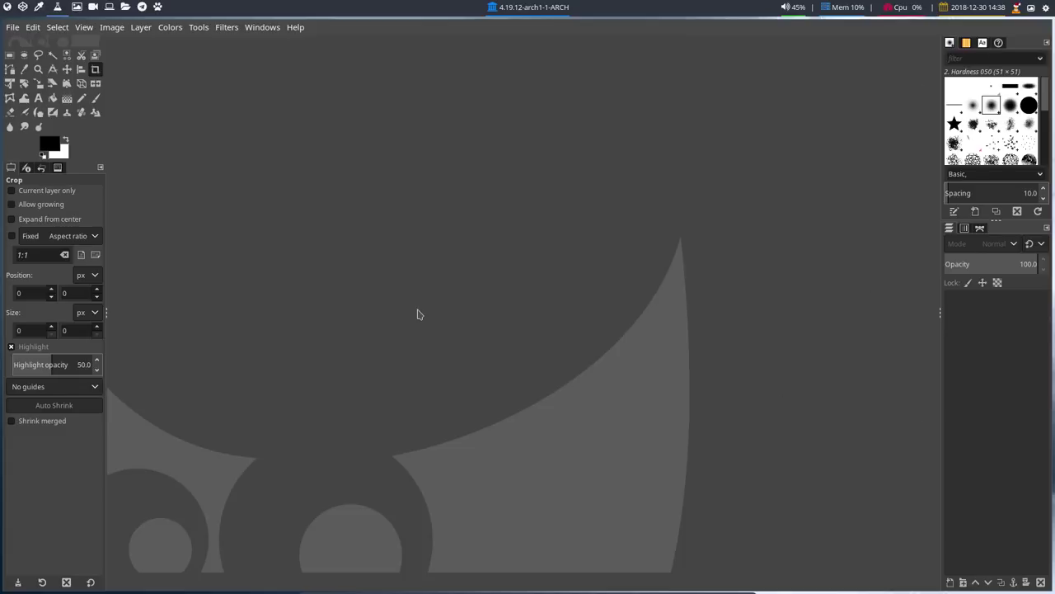
Cancel the logout dialog, close GIMP, and return to the file manager workspace
key(super+Escape)
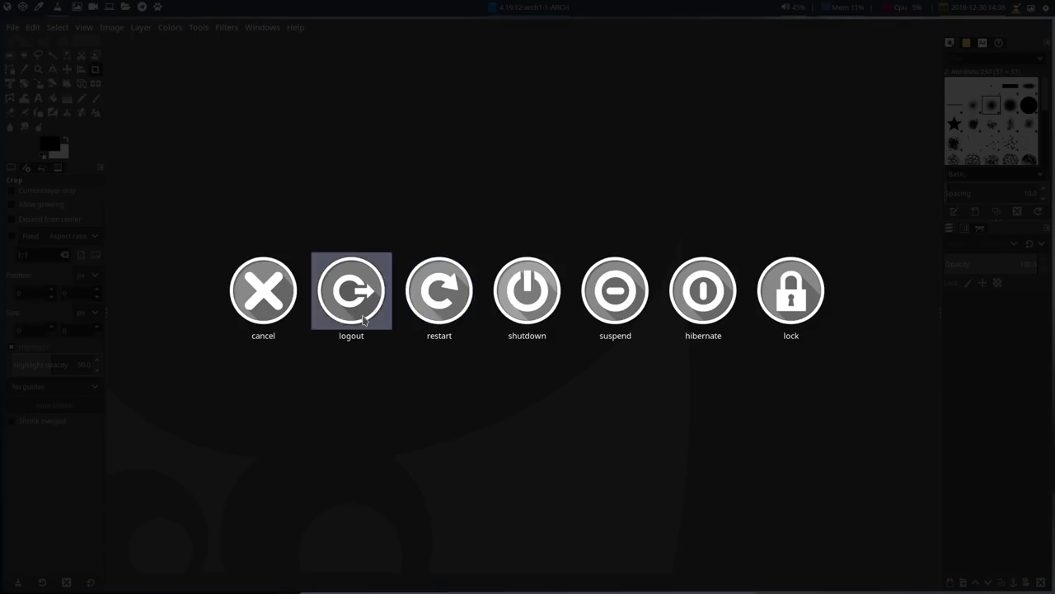
click(279, 305)
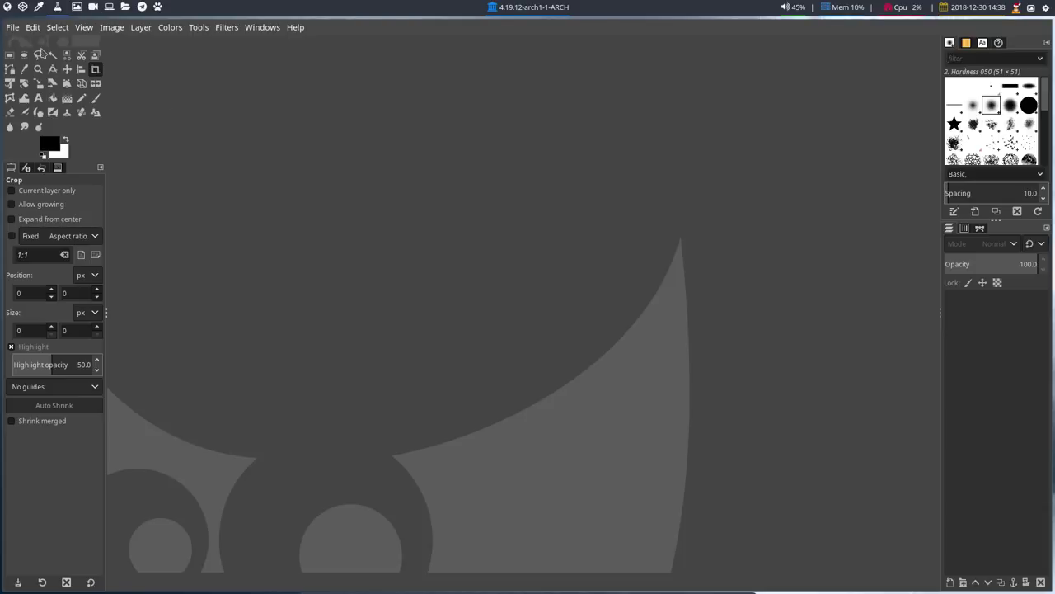
key(ctrl+q)
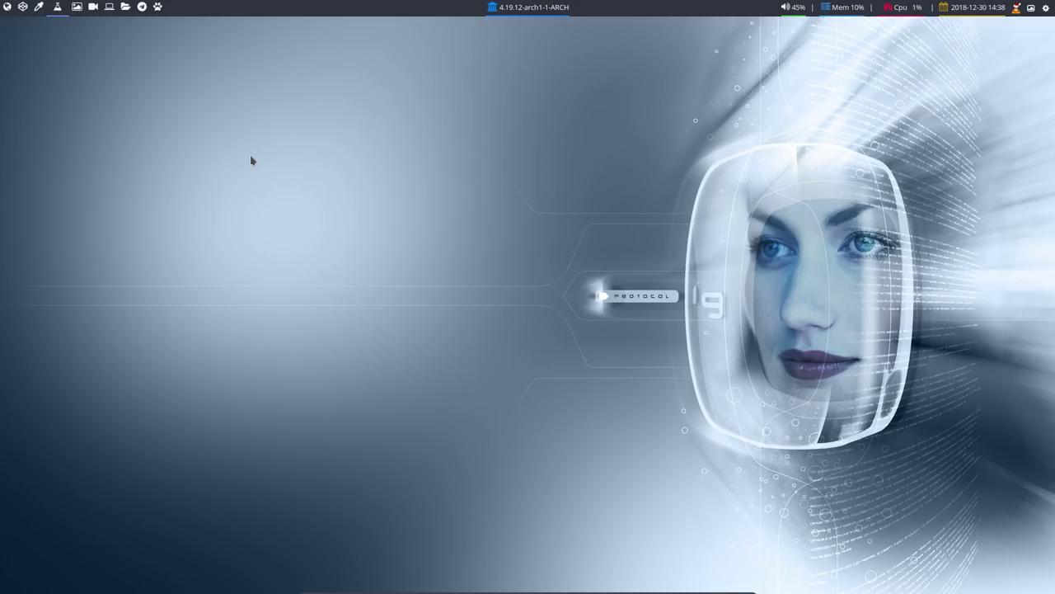
click(23, 8)
Click through the Spotify, VLC and empty workspaces, ending on the Thunar-and-terminal workspace
click(108, 8)
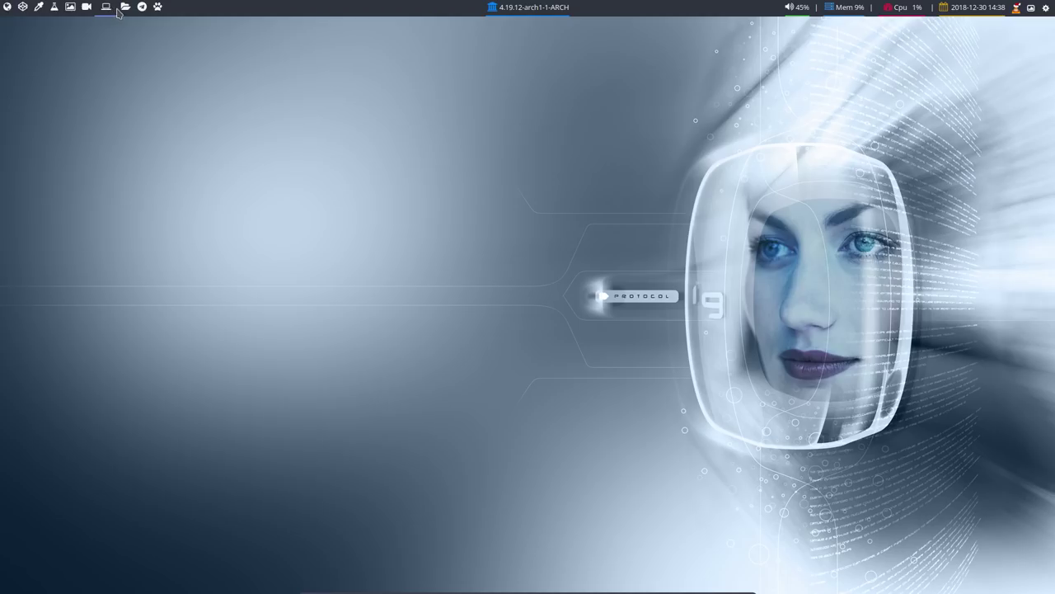
click(123, 8)
click(140, 8)
click(137, 7)
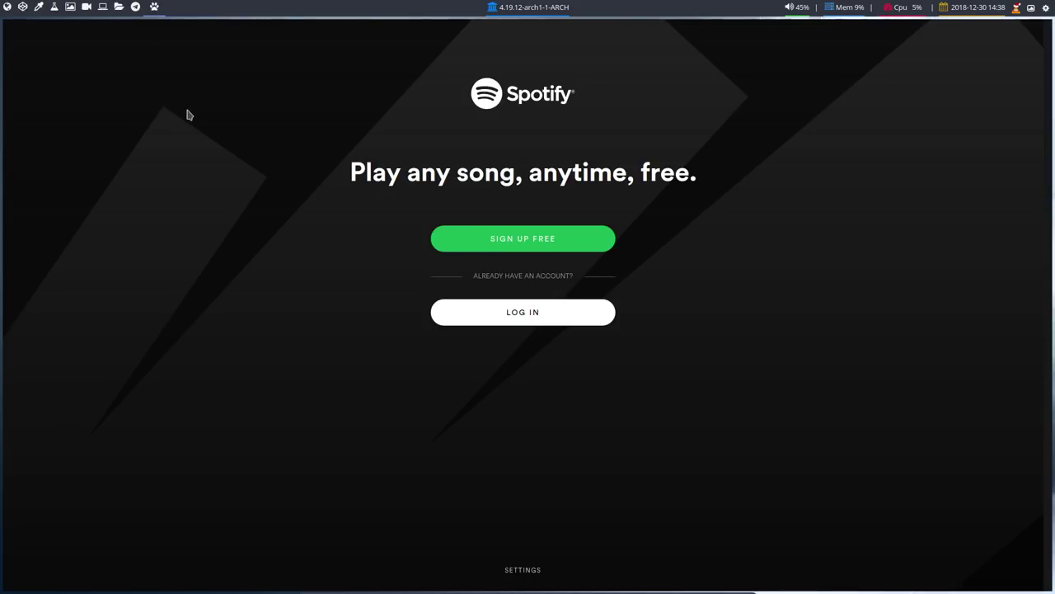
click(109, 8)
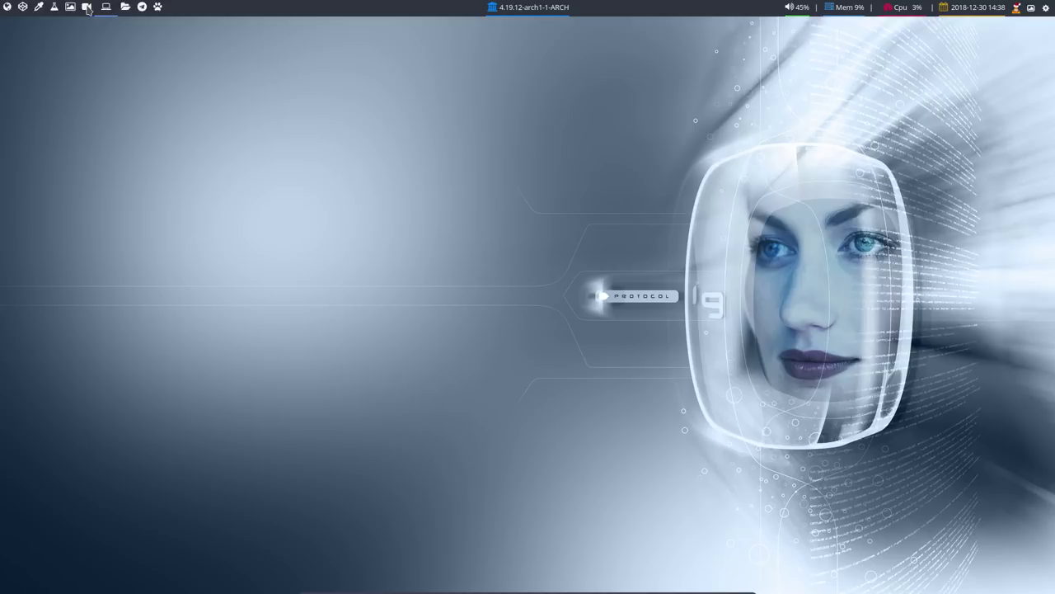
click(88, 9)
click(71, 8)
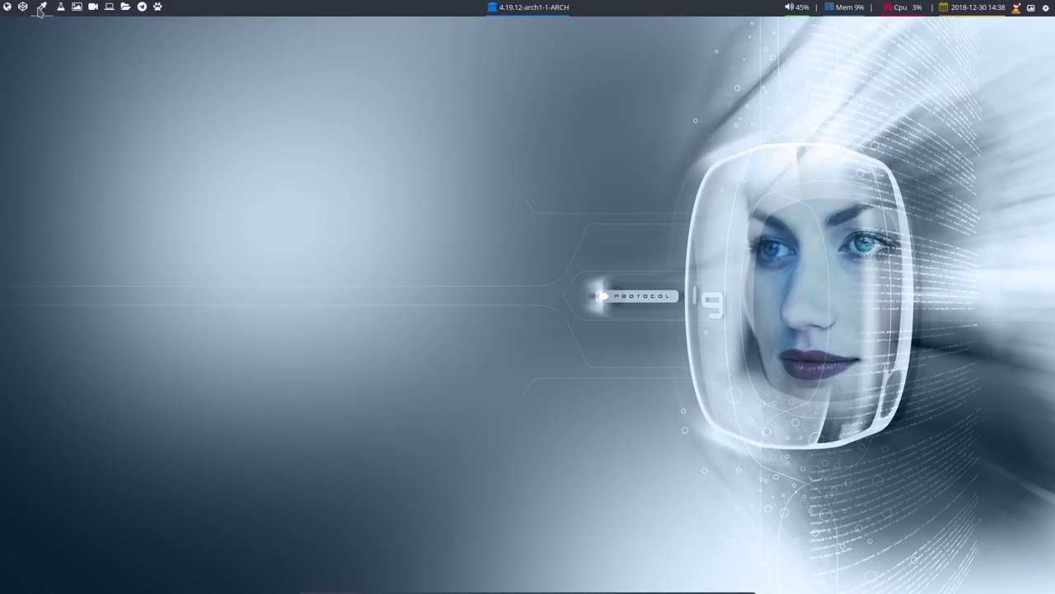
click(8, 8)
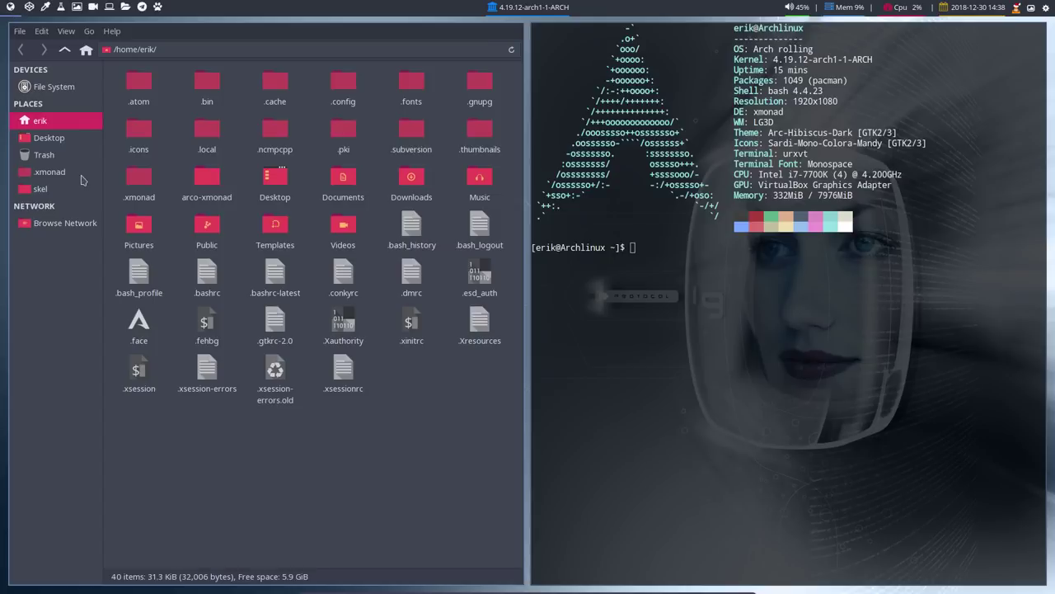